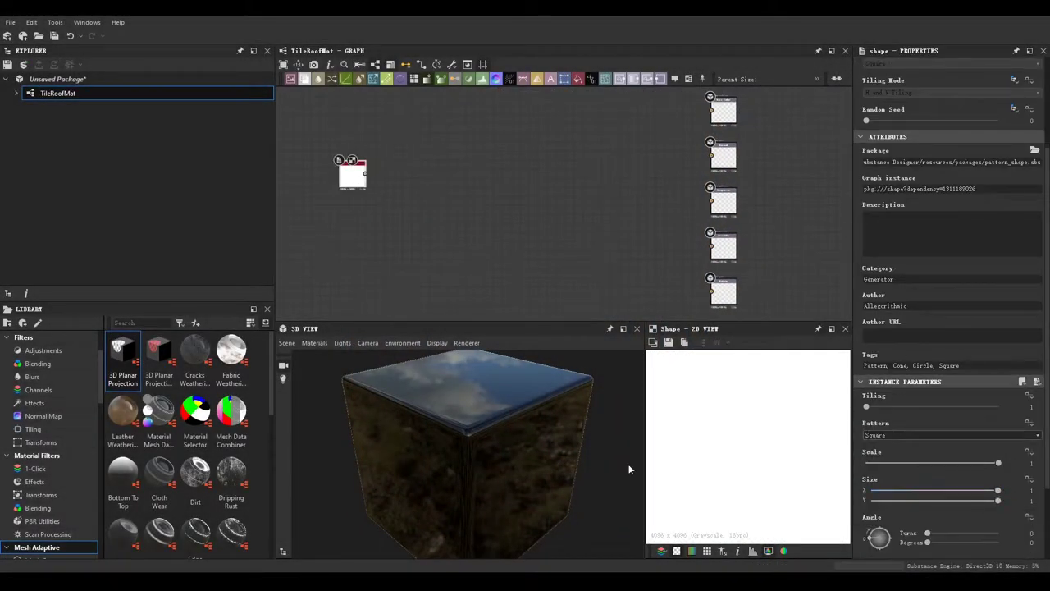
Step: Narrow the Square Shape node to a tall rectangle, Size X 0.48 and Size Y 0.63
{"action": "left_click_drag", "start_coordinate": [629, 469], "coordinate": [640, 382]}
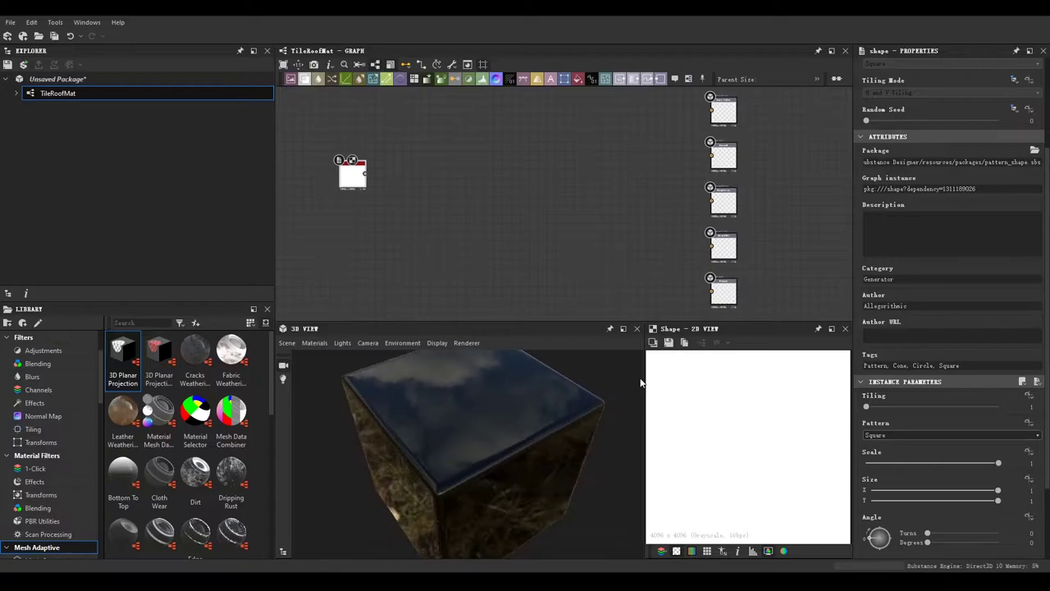
{"action": "left_click_drag", "start_coordinate": [997, 496], "coordinate": [944, 495]}
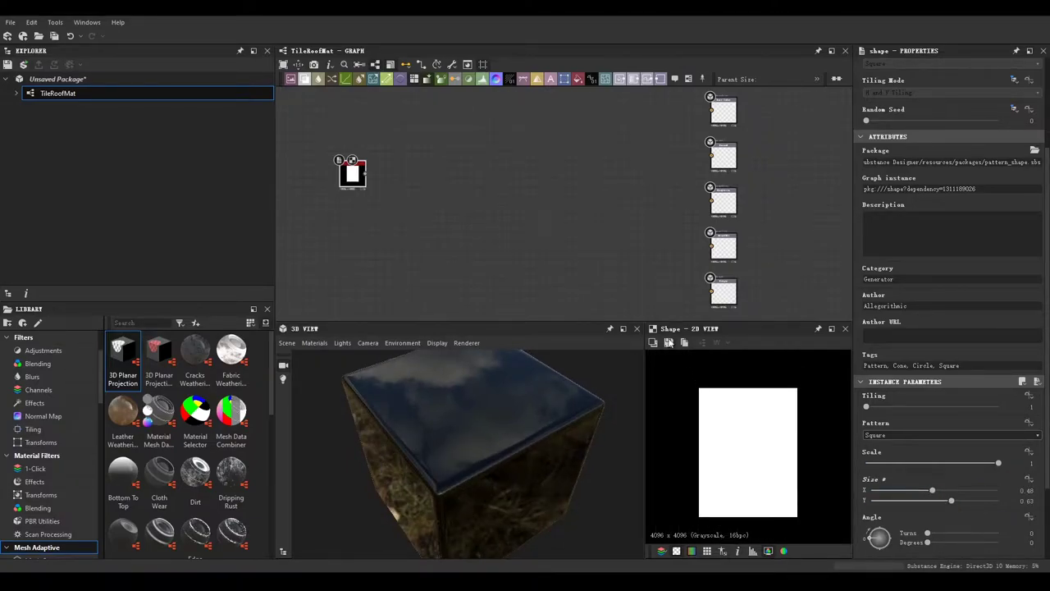
{"action": "left_click_drag", "start_coordinate": [477, 190], "coordinate": [494, 182]}
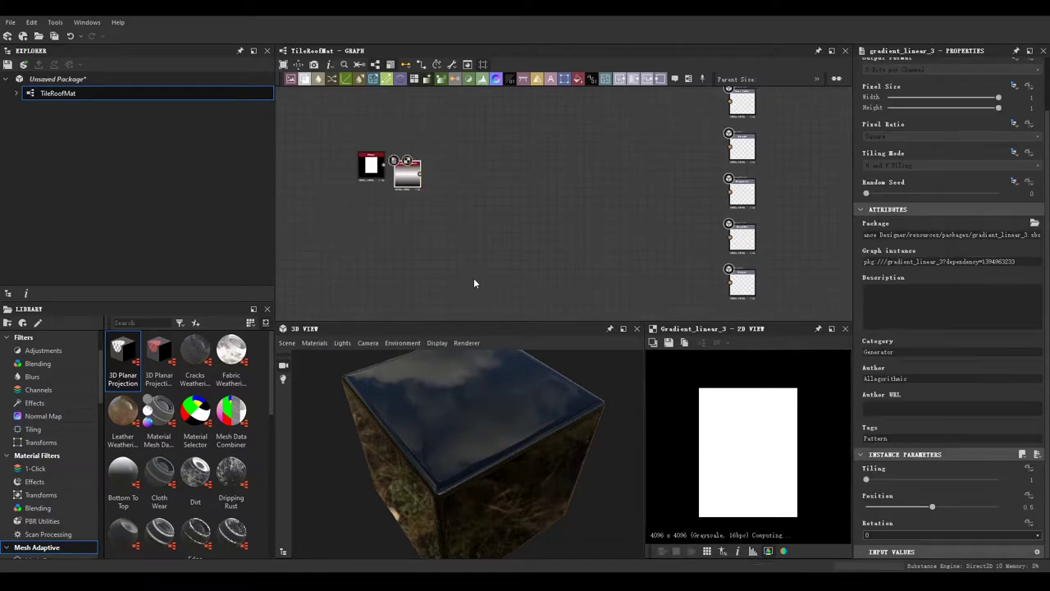
Step: Add a Gradient Linear node feeding a Transformation 2D below the shape
{"action": "left_click_drag", "start_coordinate": [408, 170], "coordinate": [374, 217]}
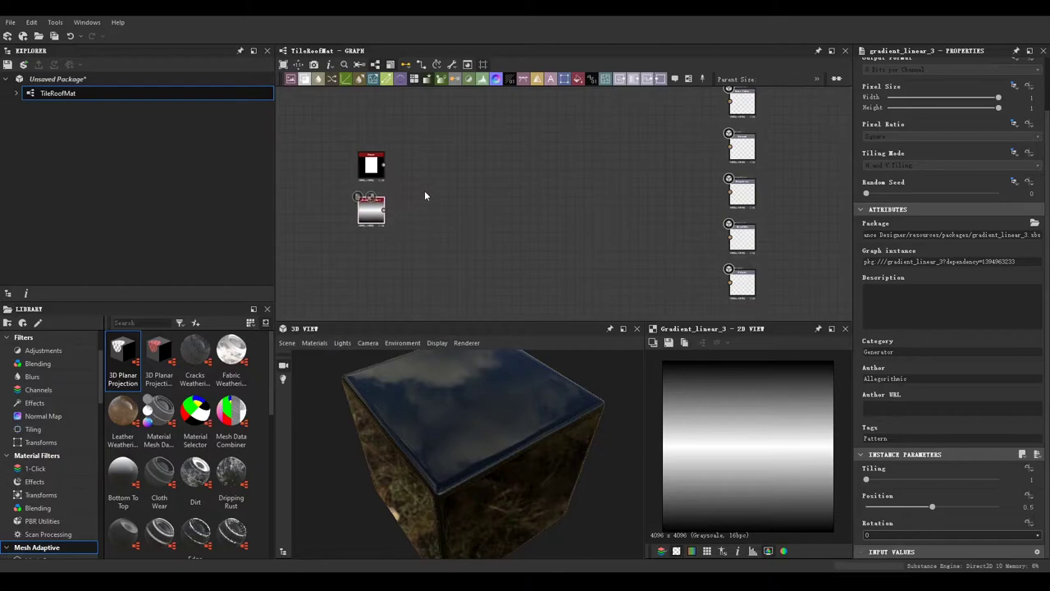
{"action": "left_click", "coordinate": [564, 78]}
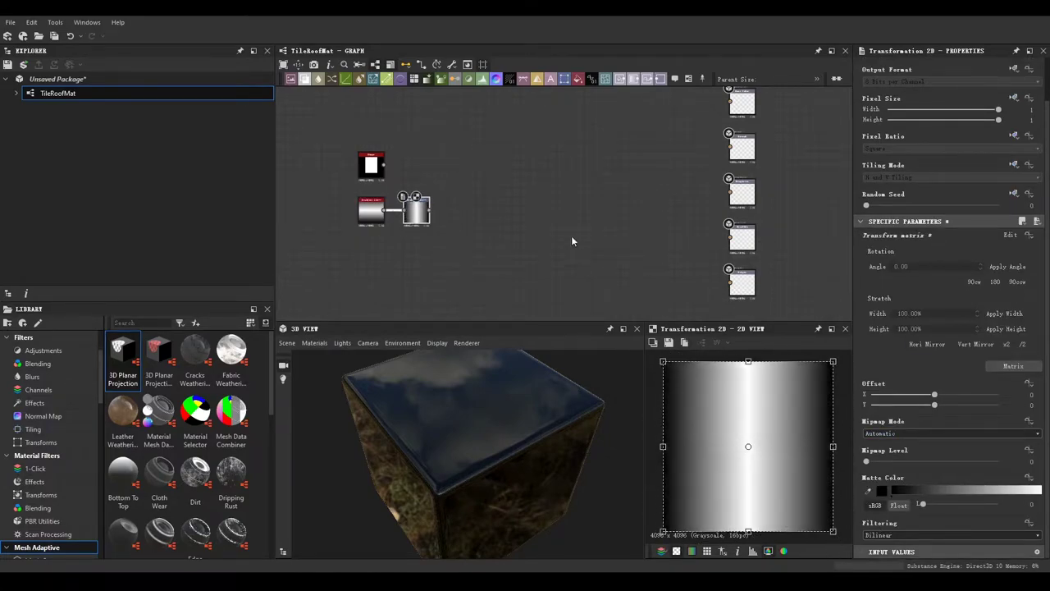
{"action": "left_click_drag", "start_coordinate": [423, 220], "coordinate": [388, 242]}
Step: Blend the shape with the transformed gradient, offsetting the gradient right and down
{"action": "left_click", "coordinate": [304, 79]}
{"action": "scroll", "coordinate": [422, 167], "scroll_direction": "up", "scroll_amount": 2}
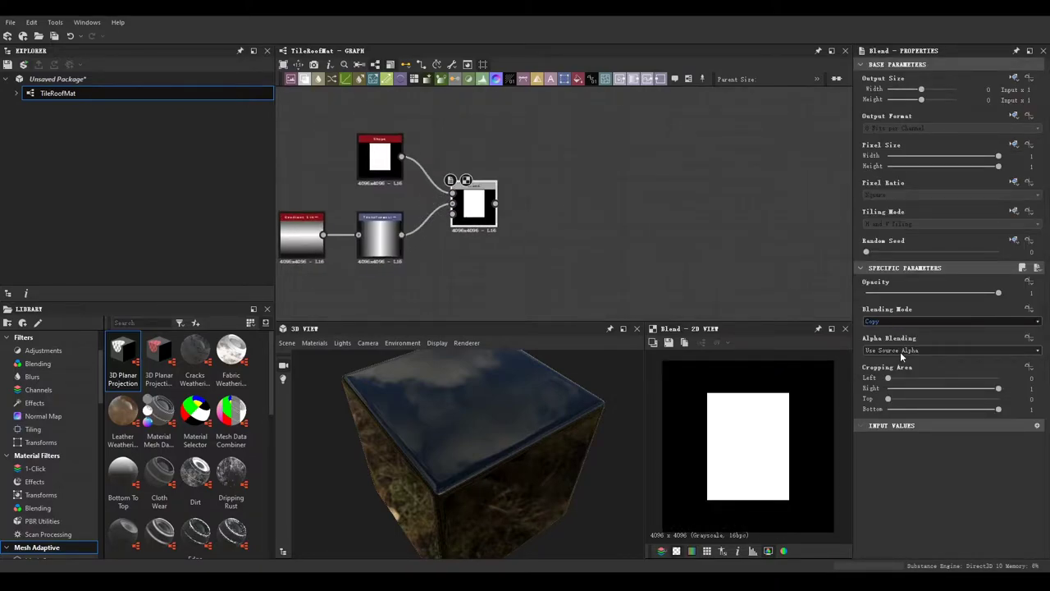
{"action": "left_click", "coordinate": [379, 238]}
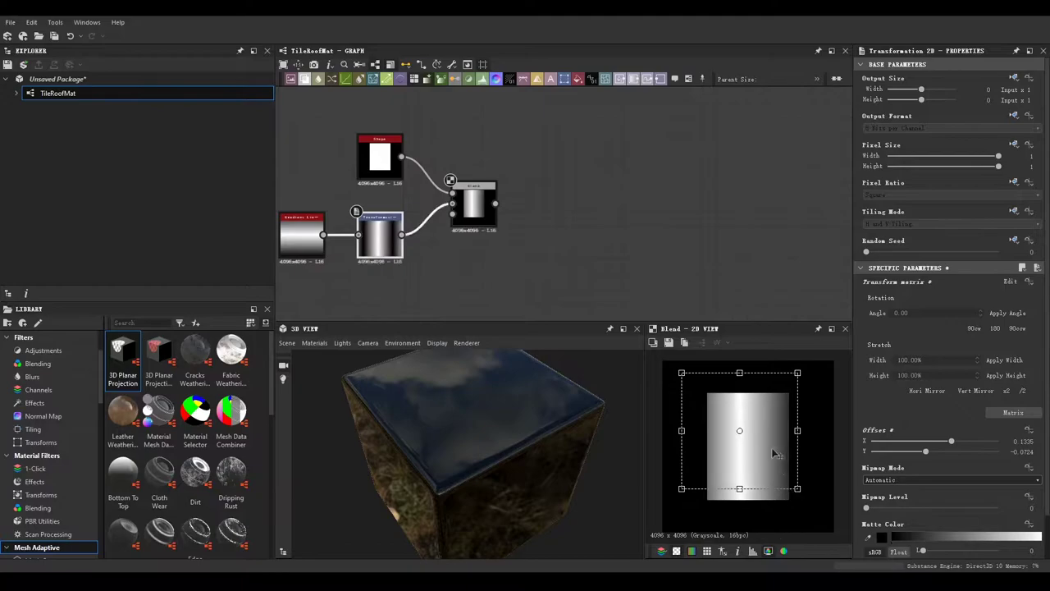
{"action": "mouse_move", "coordinate": [774, 454]}
{"action": "left_mouse_down"}
{"action": "mouse_move", "coordinate": [783, 468]}
{"action": "mouse_move", "coordinate": [698, 449]}
{"action": "left_mouse_up"}
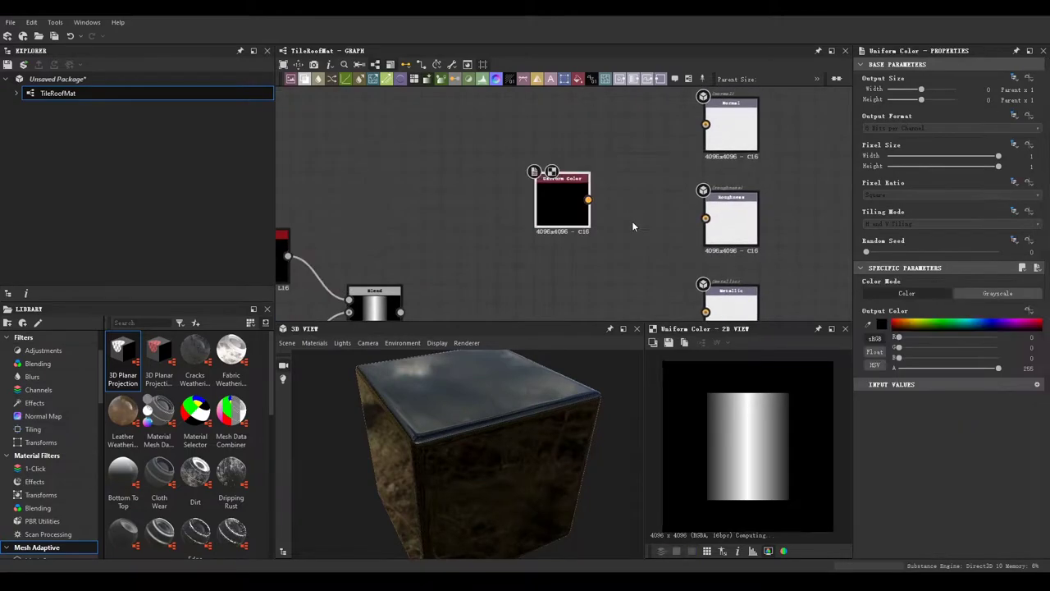
Step: Drive Roughness with a light grey Uniform Color and Metallic with a black copy
{"action": "left_click_drag", "start_coordinate": [599, 227], "coordinate": [680, 226]}
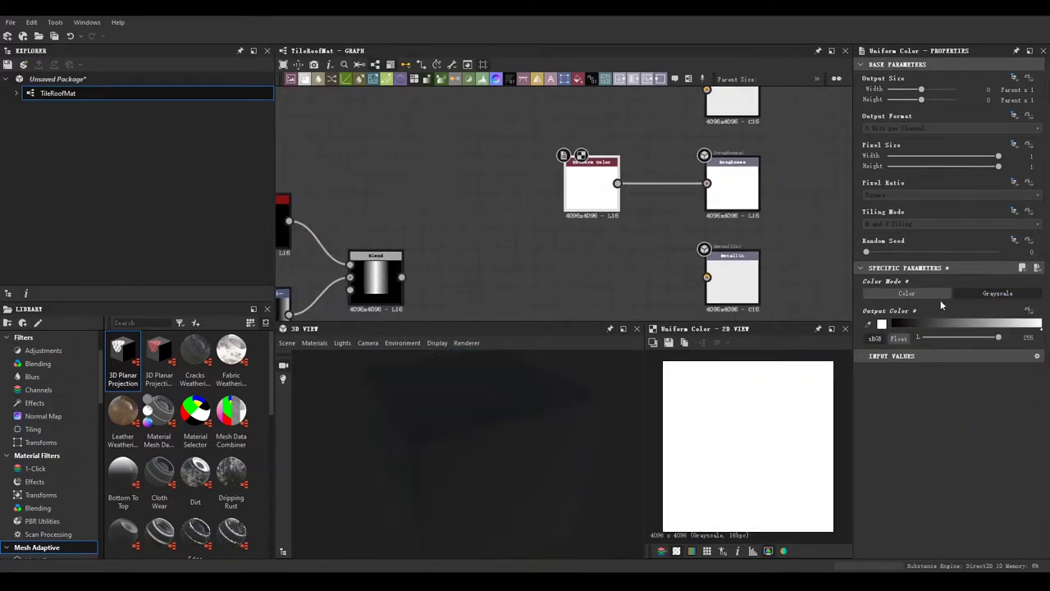
{"action": "key", "text": "ctrl+d"}
{"action": "left_click_drag", "start_coordinate": [613, 263], "coordinate": [701, 263]}
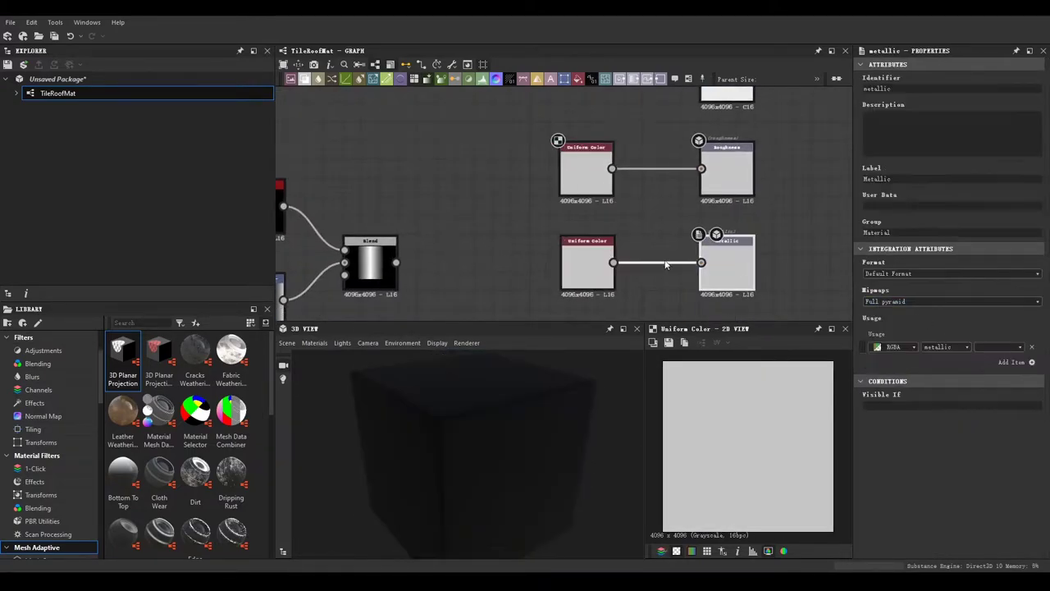
{"action": "left_click", "coordinate": [587, 264]}
{"action": "left_click_drag", "start_coordinate": [981, 337], "coordinate": [911, 337]}
Step: Add a third Uniform Color node set to 0.5 grey beneath the blend
{"action": "left_click_drag", "start_coordinate": [569, 206], "coordinate": [492, 236]}
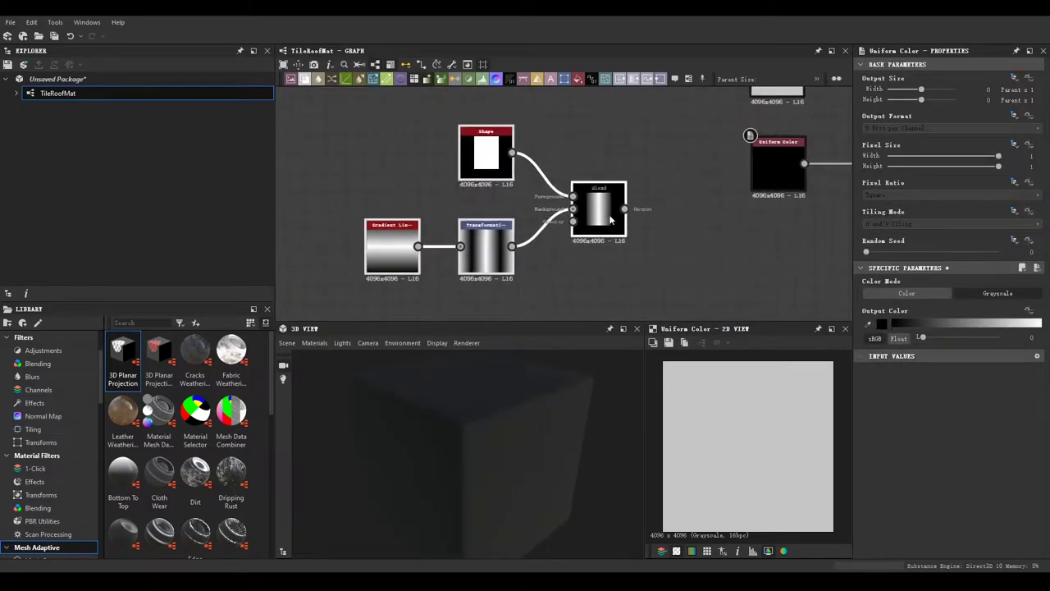
{"action": "key", "text": "ctrl+d"}
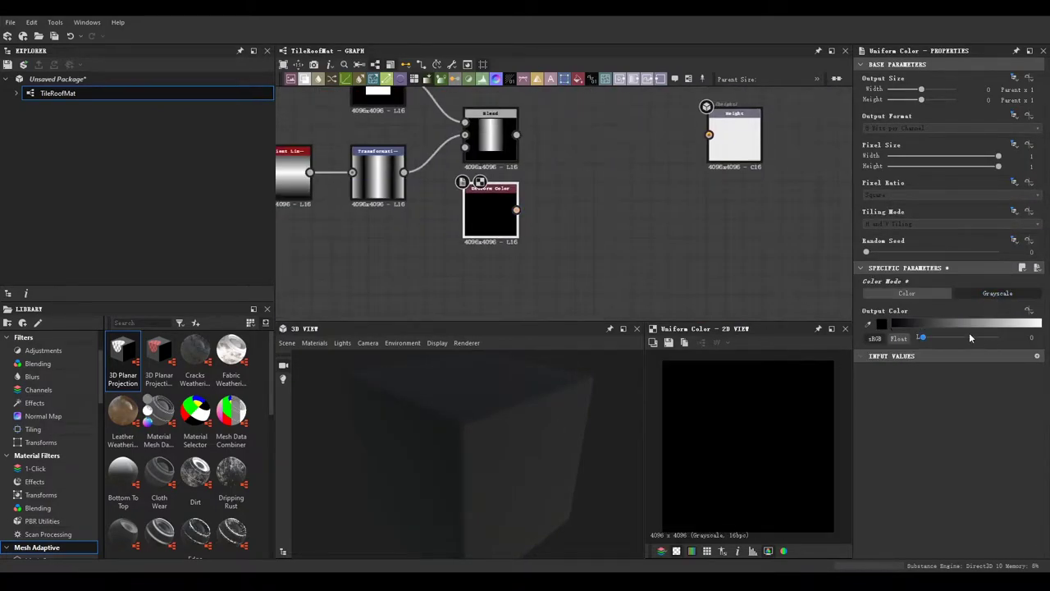
{"action": "type", "text": "0.5"}
{"action": "key", "text": "Return"}
{"action": "left_click_drag", "start_coordinate": [485, 209], "coordinate": [479, 244]}
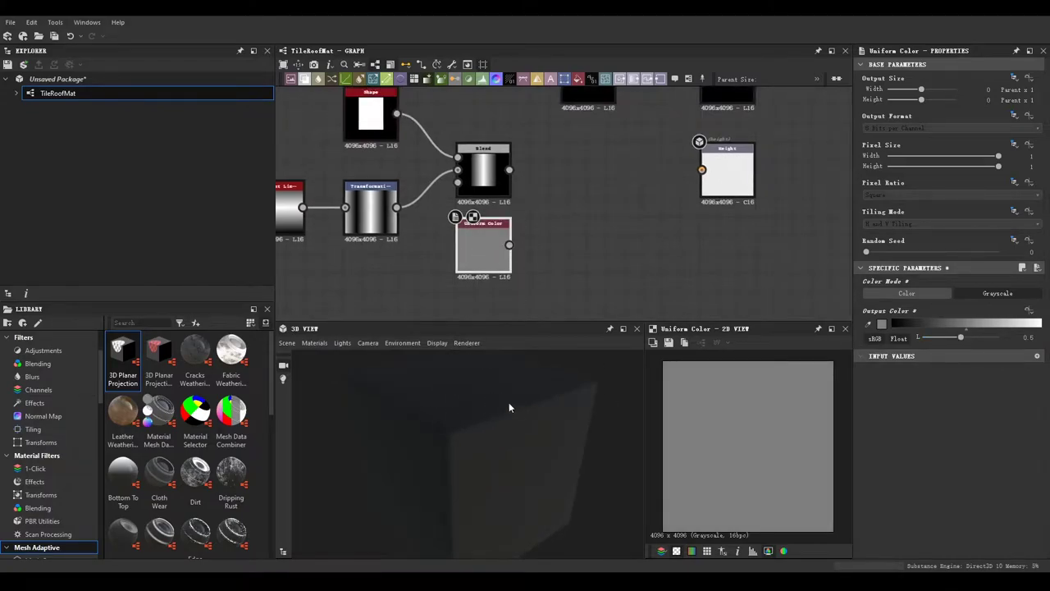
Step: Blend the tile with the 0.5 grey in Add (Linear Dodge) into Height, preview scale 10
{"action": "left_click_drag", "start_coordinate": [552, 224], "coordinate": [561, 244]}
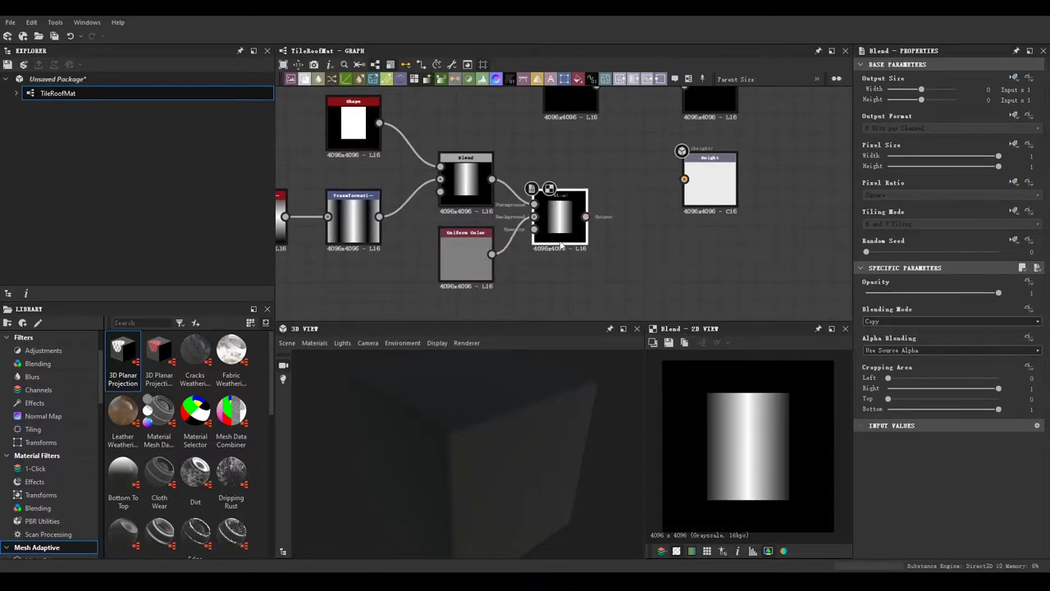
{"action": "left_click", "coordinate": [896, 339]}
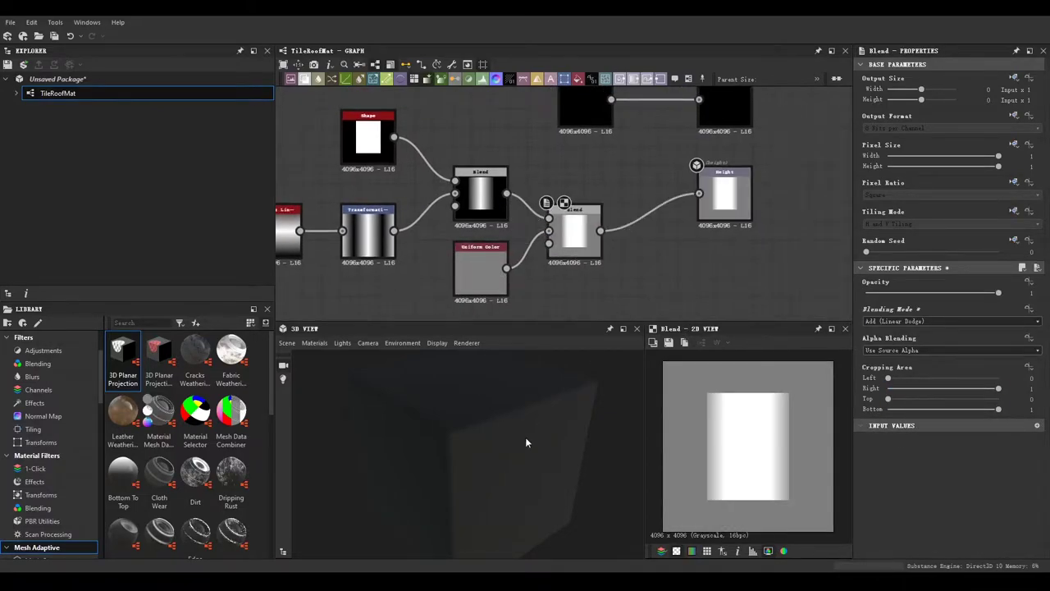
{"action": "scroll", "coordinate": [634, 208], "scroll_direction": "down", "scroll_amount": 3}
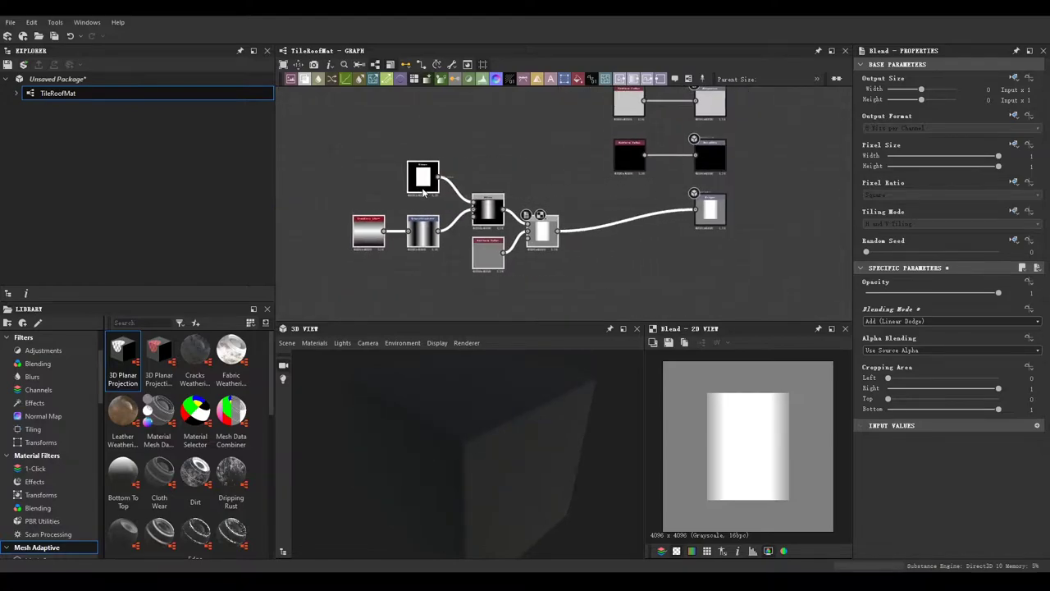
{"action": "left_click", "coordinate": [628, 424]}
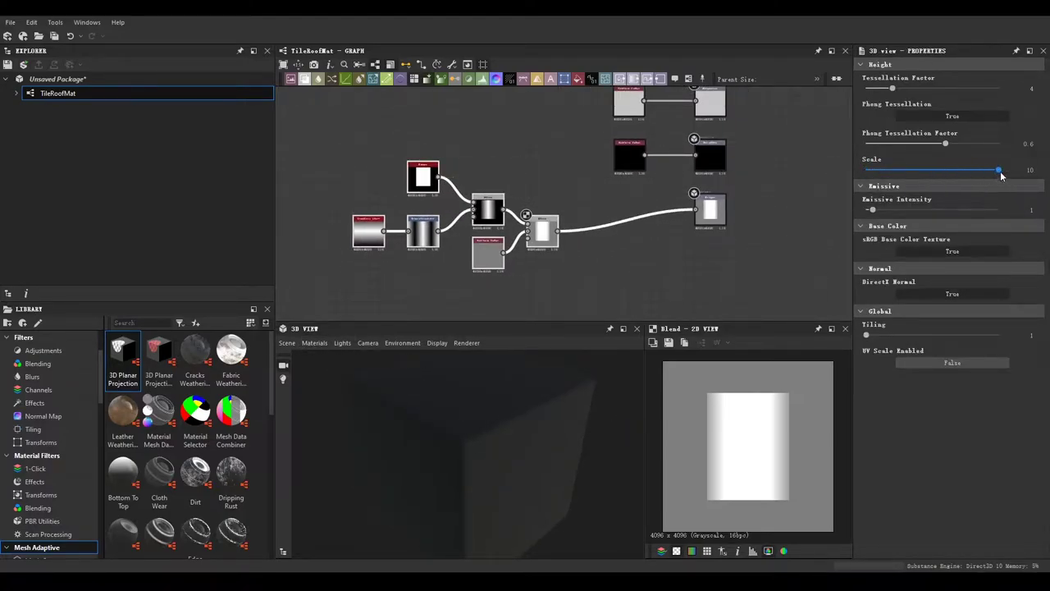
{"action": "left_click_drag", "start_coordinate": [604, 488], "coordinate": [561, 461]}
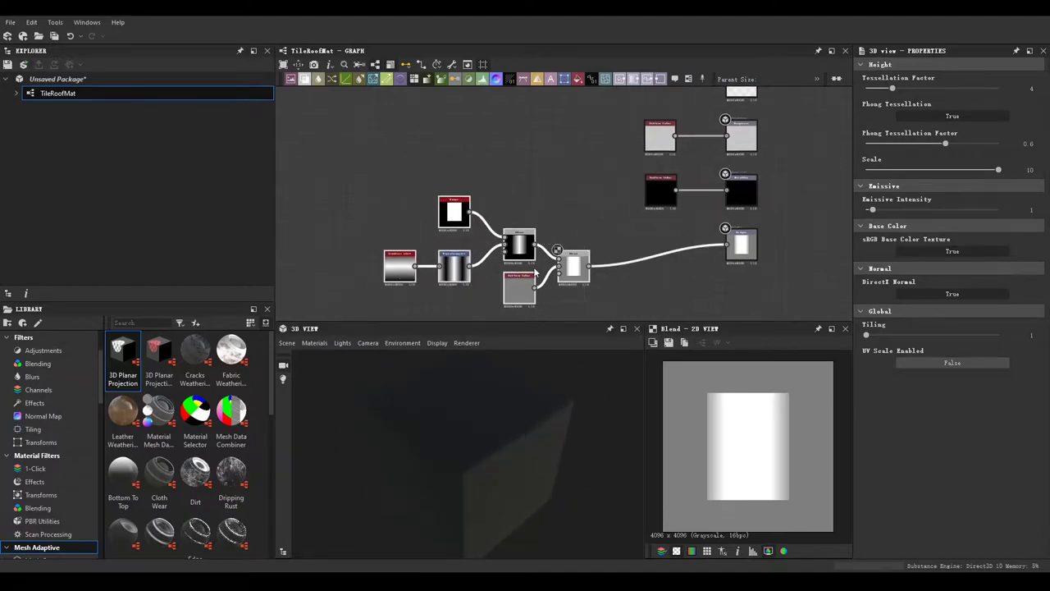
Step: Add a Normal node after the height Blend, wired to the Normal output
{"action": "left_click", "coordinate": [515, 133]}
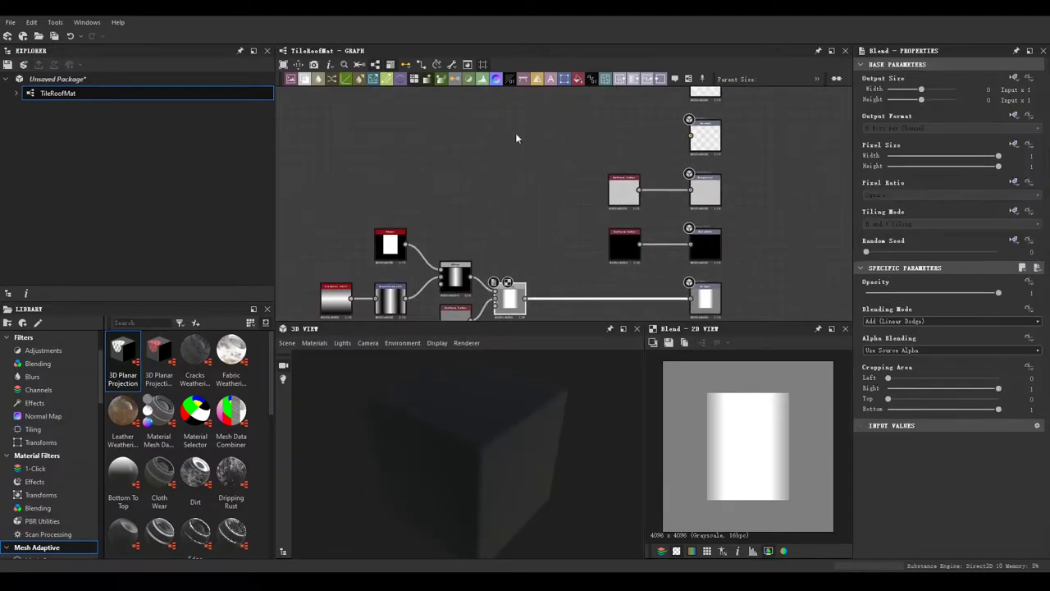
{"action": "key", "text": "Return"}
{"action": "key", "text": "ctrl+z"}
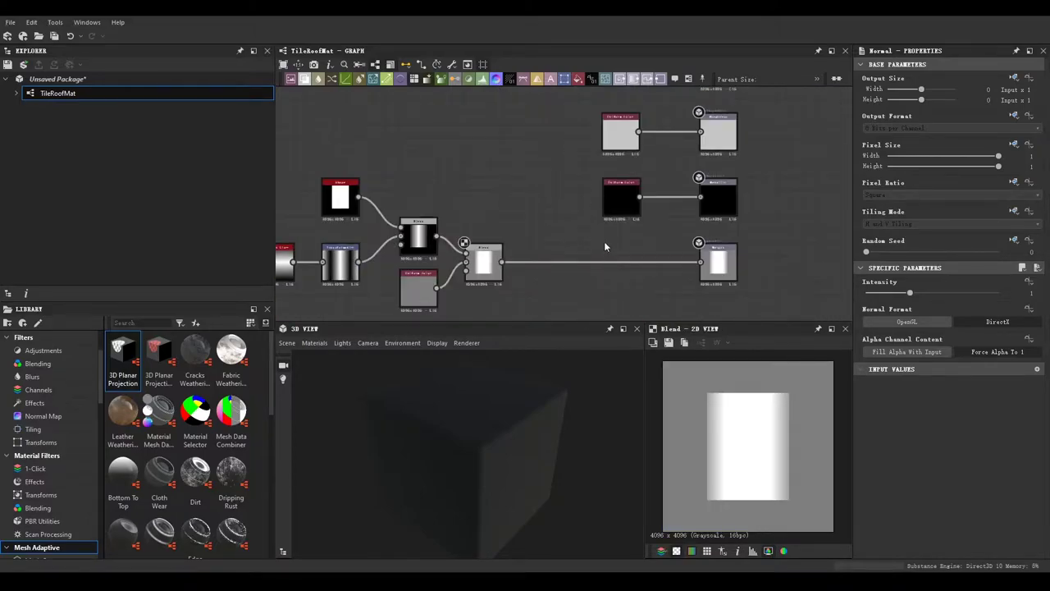
{"action": "key", "text": "ctrl+y"}
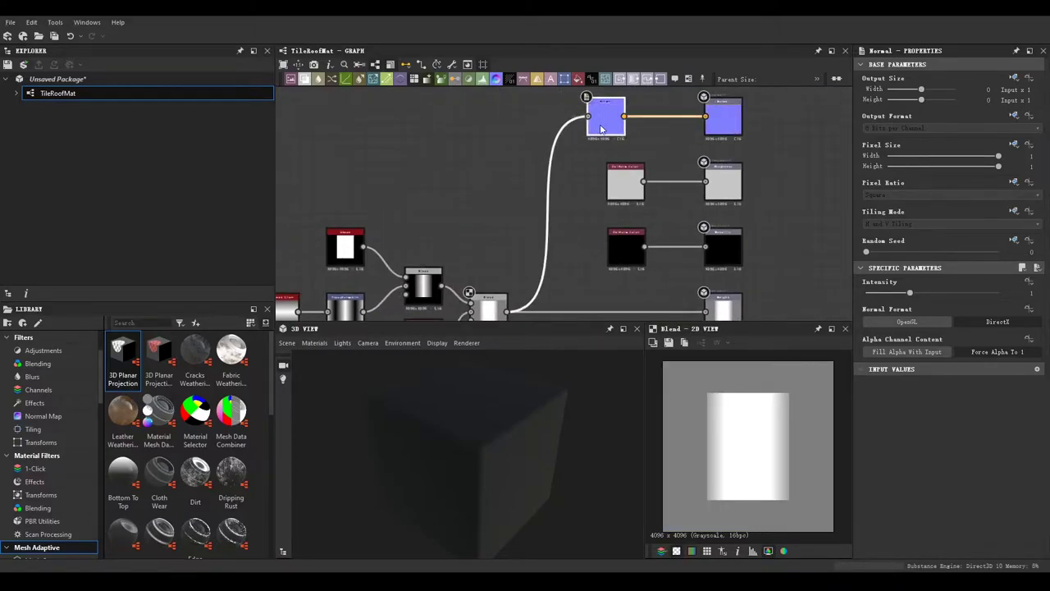
{"action": "scroll", "coordinate": [549, 161], "scroll_direction": "up", "scroll_amount": 2}
Step: Connect an orange Uniform Color to the Base Color output
{"action": "key", "text": "ctrl+v"}
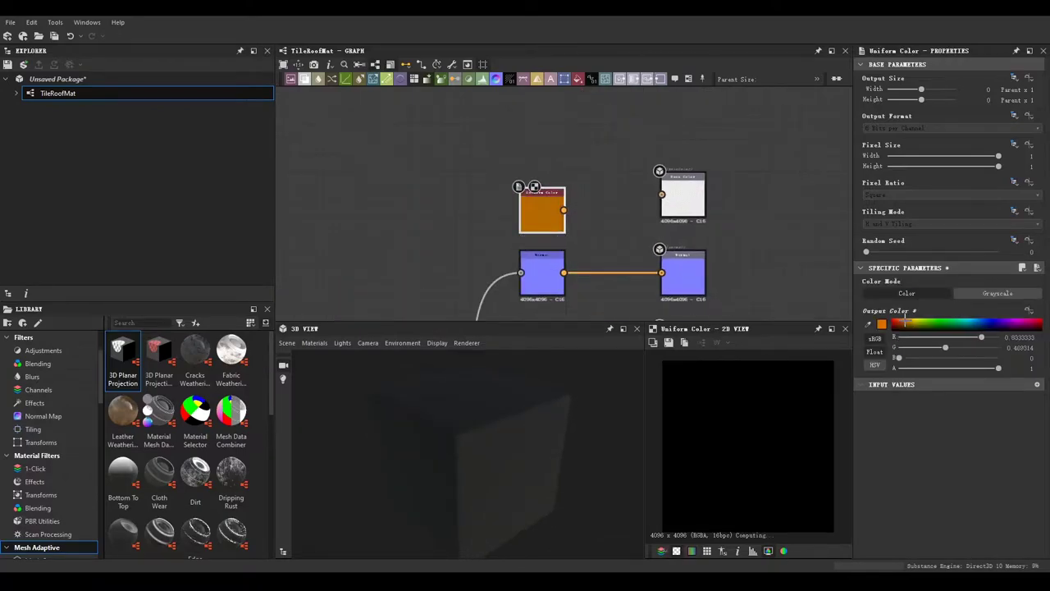
{"action": "left_click_drag", "start_coordinate": [563, 210], "coordinate": [661, 193]}
{"action": "mouse_move", "coordinate": [485, 448]}
{"action": "left_mouse_down"}
{"action": "mouse_move", "coordinate": [471, 400]}
{"action": "mouse_move", "coordinate": [534, 432]}
{"action": "left_mouse_up"}
{"action": "left_click", "coordinate": [527, 250]}
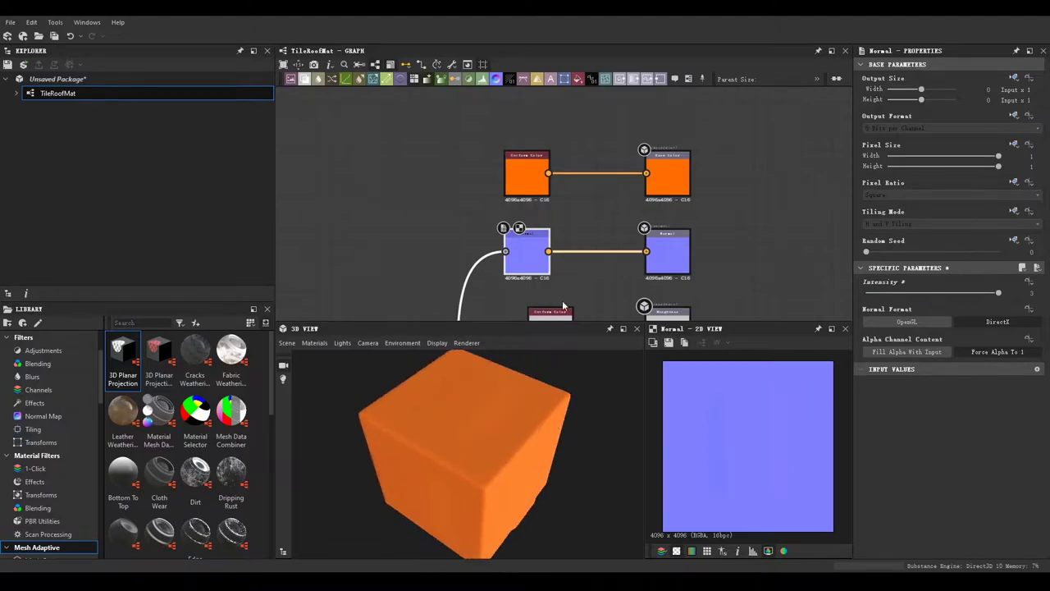
{"action": "scroll", "coordinate": [608, 243], "scroll_direction": "down", "scroll_amount": 2}
Step: Add an Output node with ambientOcclusion usage
{"action": "key", "text": "ctrl+v"}
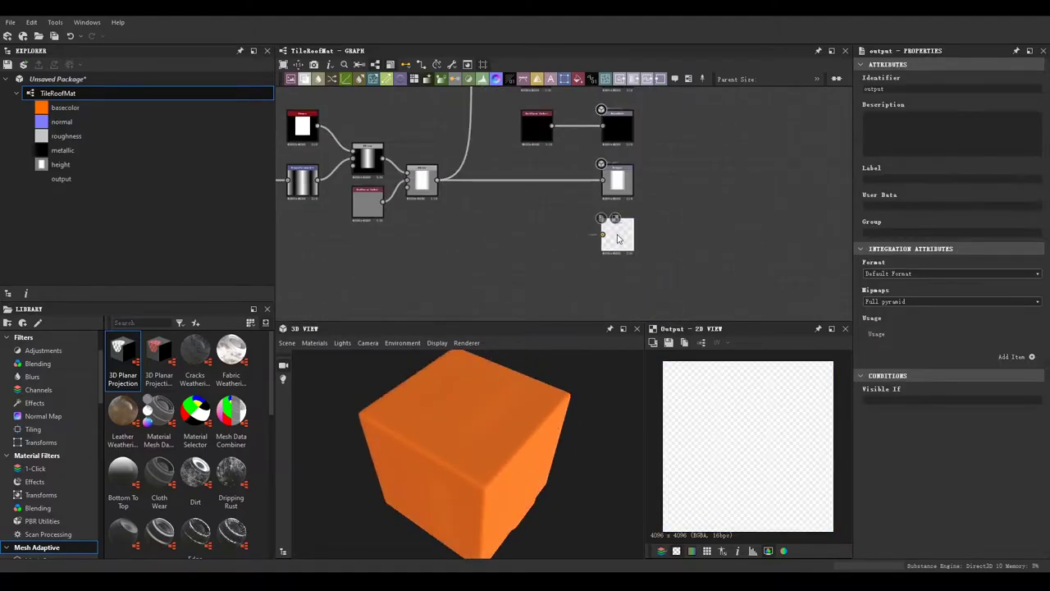
{"action": "scroll", "coordinate": [613, 236], "scroll_direction": "up", "scroll_amount": 2}
{"action": "left_click", "coordinate": [1030, 358]}
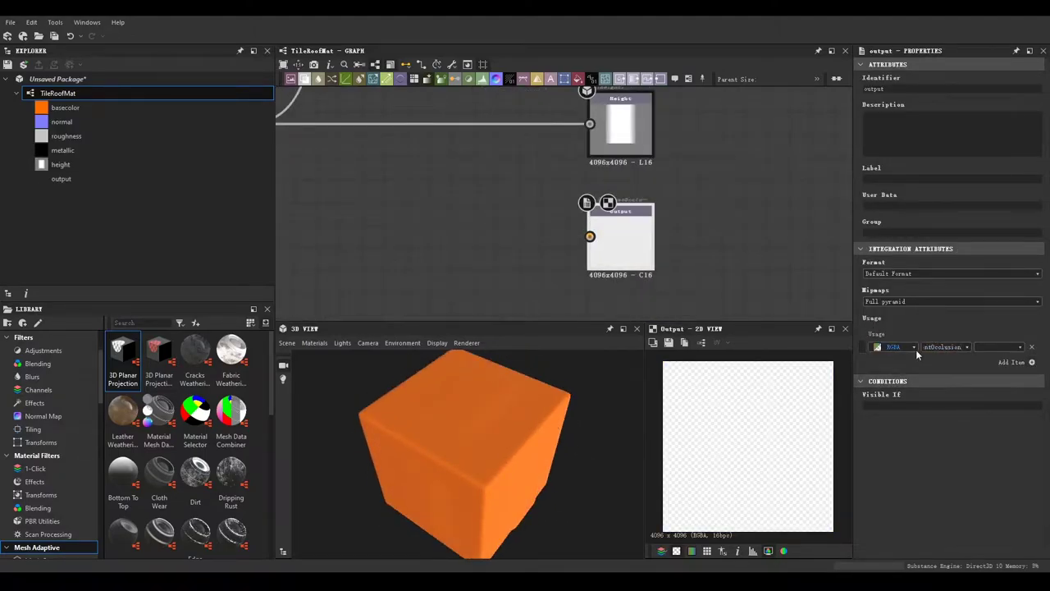
{"action": "scroll", "coordinate": [537, 230], "scroll_direction": "down", "scroll_amount": 1}
{"action": "scroll", "coordinate": [516, 206], "scroll_direction": "down", "scroll_amount": 1}
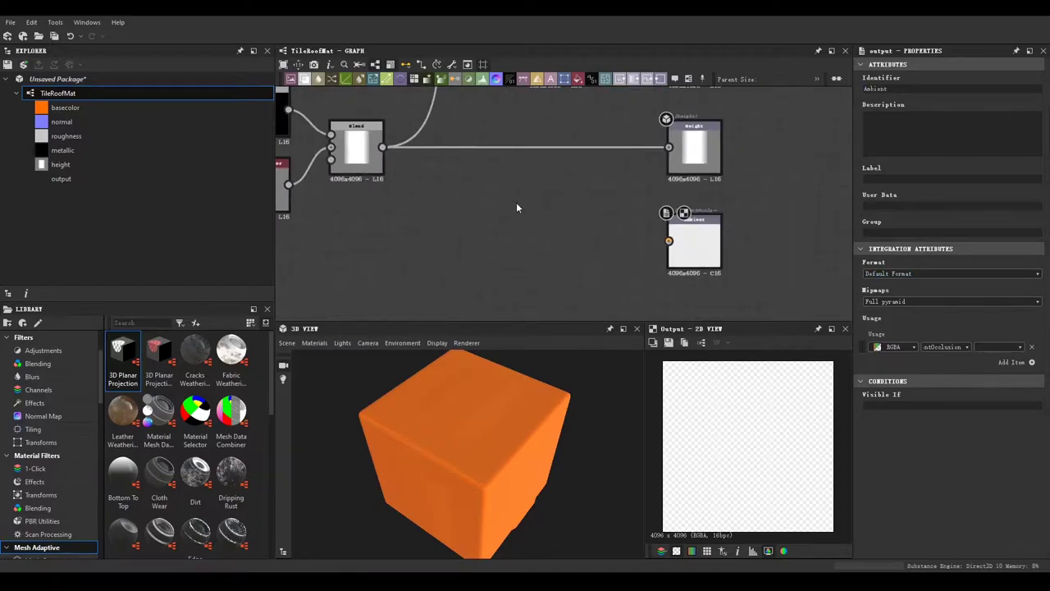
Step: Feed the height Blend through an HBAO node into the Ambient output, then add Levels
{"action": "key", "text": "ctrl+v"}
{"action": "left_click_drag", "start_coordinate": [500, 240], "coordinate": [381, 147]}
{"action": "left_click_drag", "start_coordinate": [550, 240], "coordinate": [669, 240]}
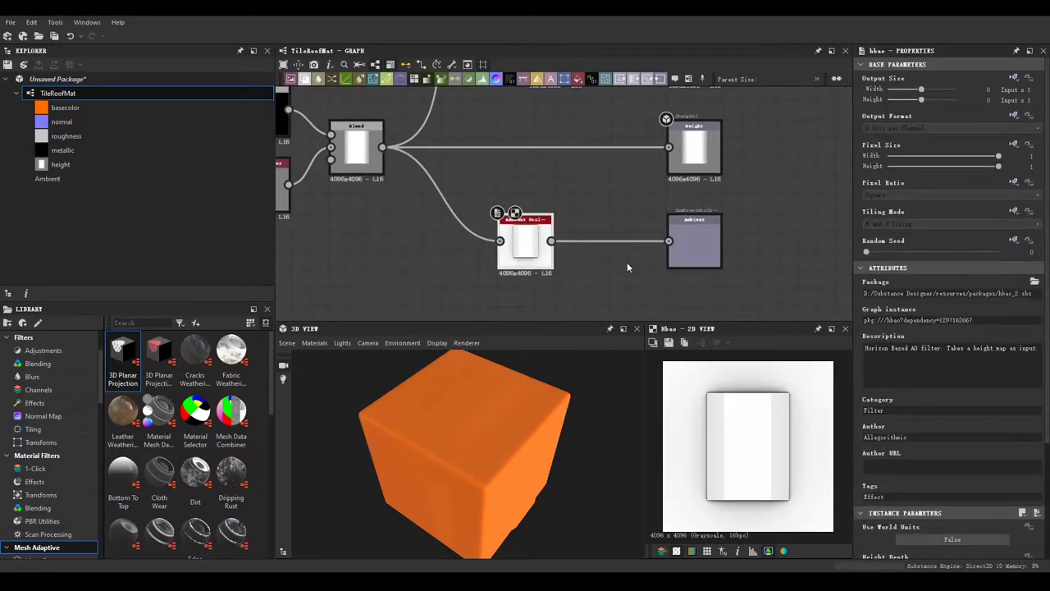
{"action": "left_click_drag", "start_coordinate": [541, 458], "coordinate": [399, 458]}
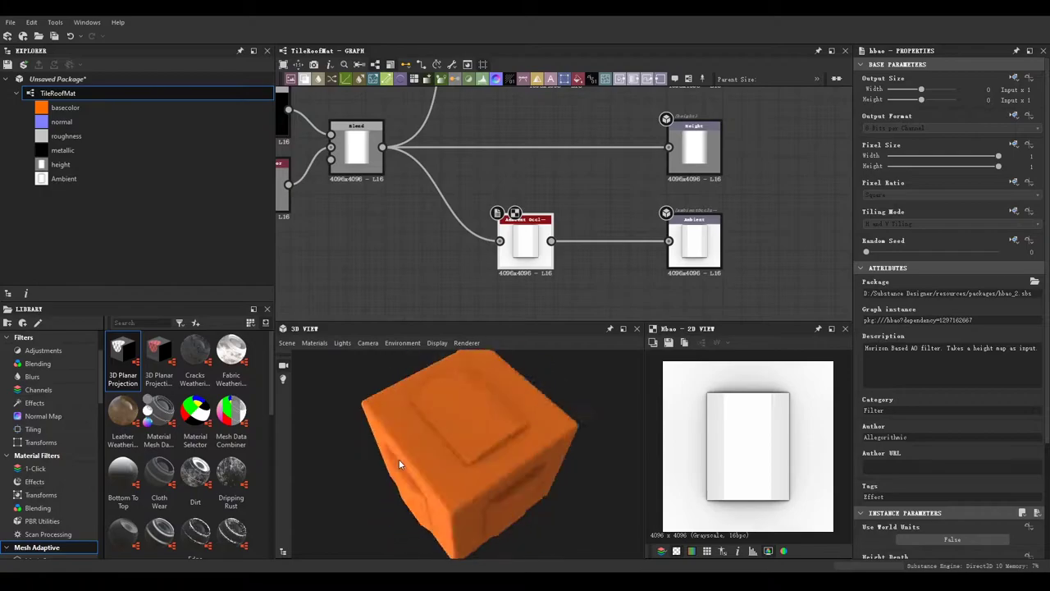
{"action": "left_click_drag", "start_coordinate": [463, 229], "coordinate": [534, 237]}
{"action": "mouse_move", "coordinate": [494, 421]}
{"action": "left_mouse_down"}
{"action": "mouse_move", "coordinate": [502, 444]}
{"action": "mouse_move", "coordinate": [477, 459]}
{"action": "left_mouse_up"}
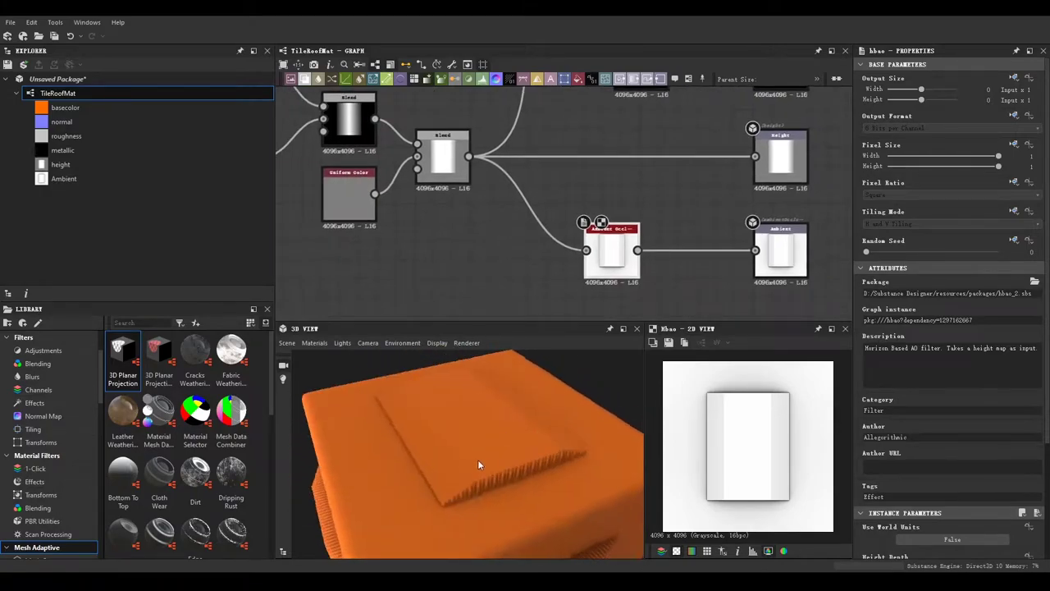
{"action": "scroll", "coordinate": [471, 230], "scroll_direction": "down", "scroll_amount": 3}
{"action": "scroll", "coordinate": [469, 223], "scroll_direction": "down", "scroll_amount": 2}
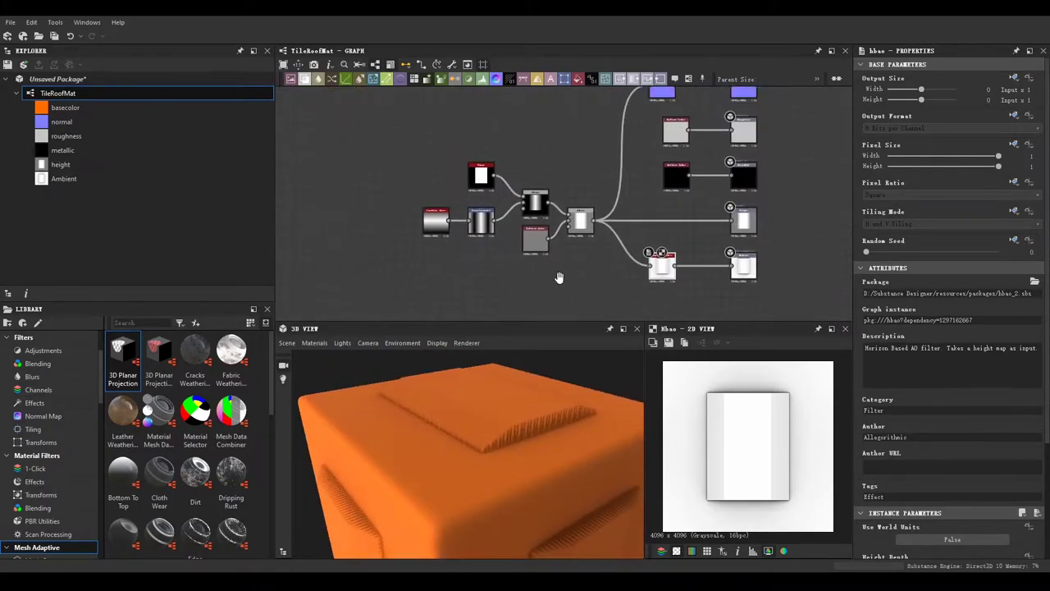
{"action": "left_click", "coordinate": [472, 80]}
Step: Route the first Blend through a Curve node and tidy the surrounding node layout
{"action": "scroll", "coordinate": [492, 246], "scroll_direction": "up", "scroll_amount": 4}
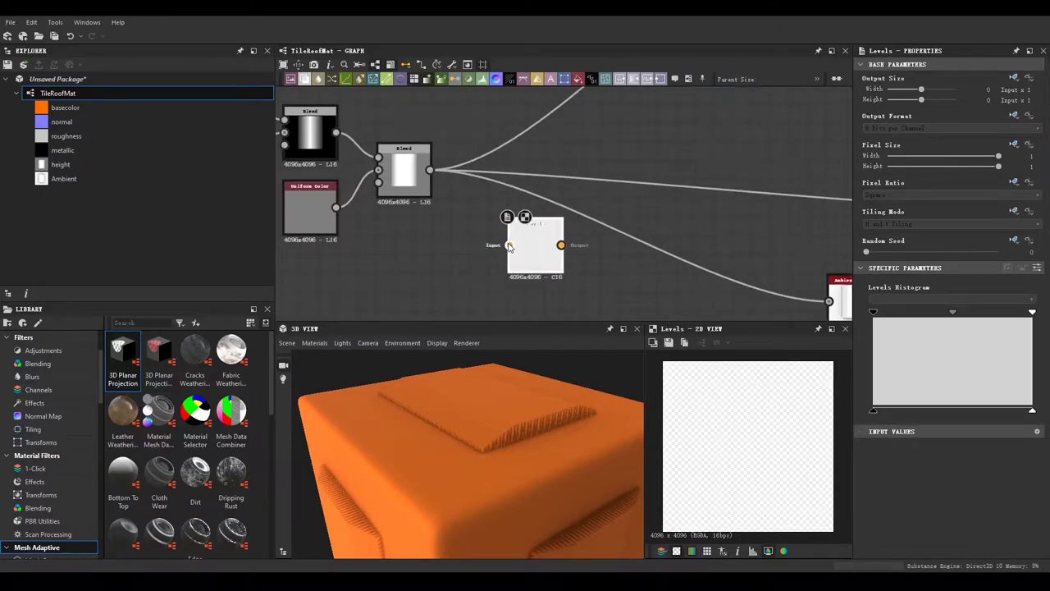
{"action": "mouse_move", "coordinate": [378, 158]}
{"action": "left_mouse_down"}
{"action": "mouse_move", "coordinate": [507, 233]}
{"action": "mouse_move", "coordinate": [457, 233]}
{"action": "left_mouse_up"}
{"action": "left_click_drag", "start_coordinate": [363, 229], "coordinate": [393, 175]}
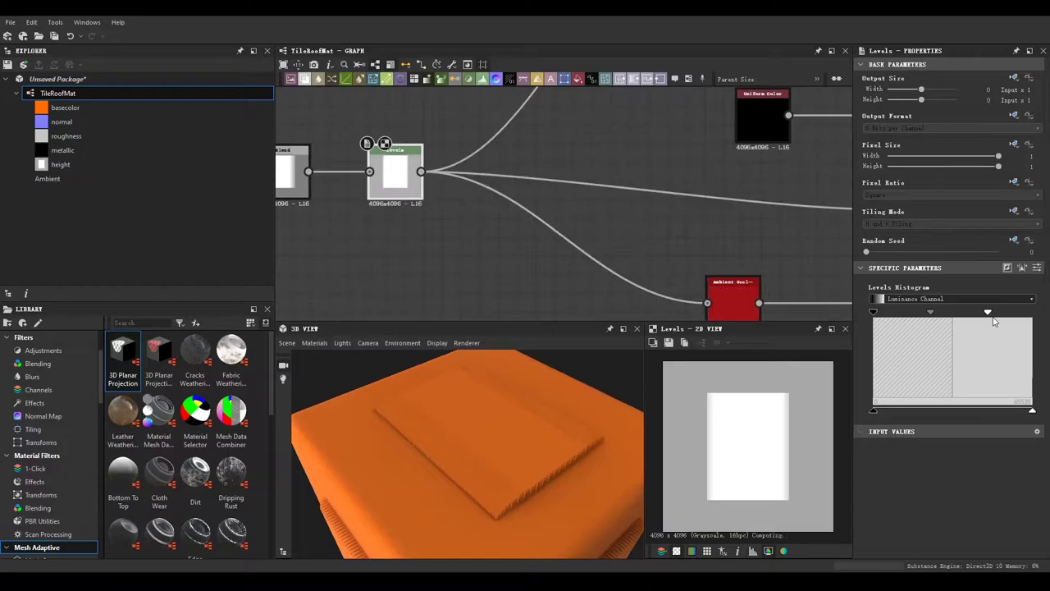
{"action": "left_click_drag", "start_coordinate": [432, 213], "coordinate": [658, 206]}
{"action": "mouse_move", "coordinate": [522, 178]}
{"action": "left_mouse_down"}
{"action": "mouse_move", "coordinate": [539, 177]}
{"action": "mouse_move", "coordinate": [539, 235]}
{"action": "mouse_move", "coordinate": [557, 275]}
{"action": "left_mouse_up"}
{"action": "left_click", "coordinate": [552, 235]}
{"action": "left_click_drag", "start_coordinate": [418, 241], "coordinate": [532, 269]}
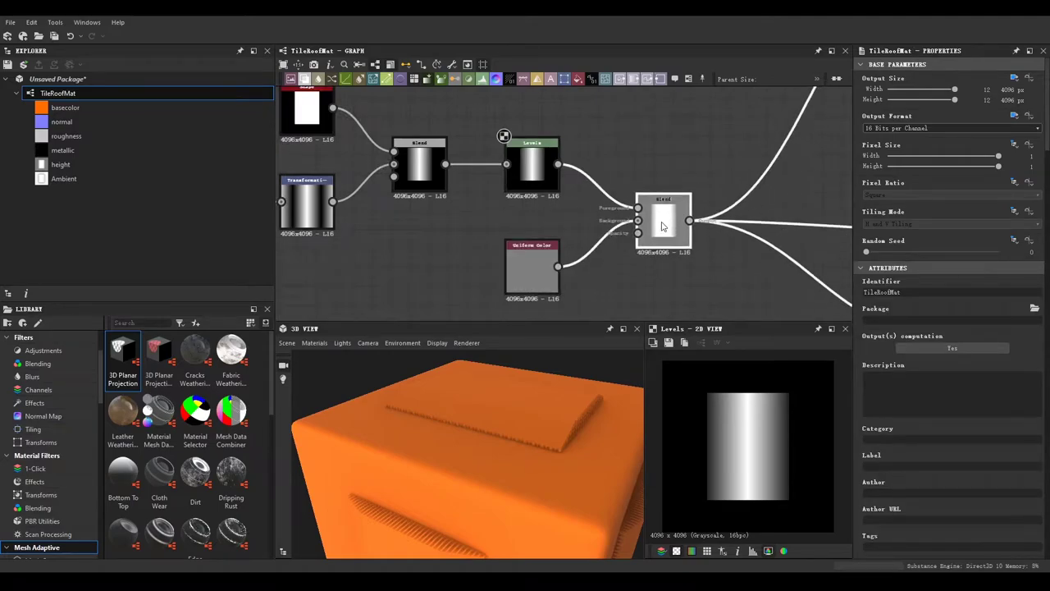
{"action": "left_click", "coordinate": [532, 164]}
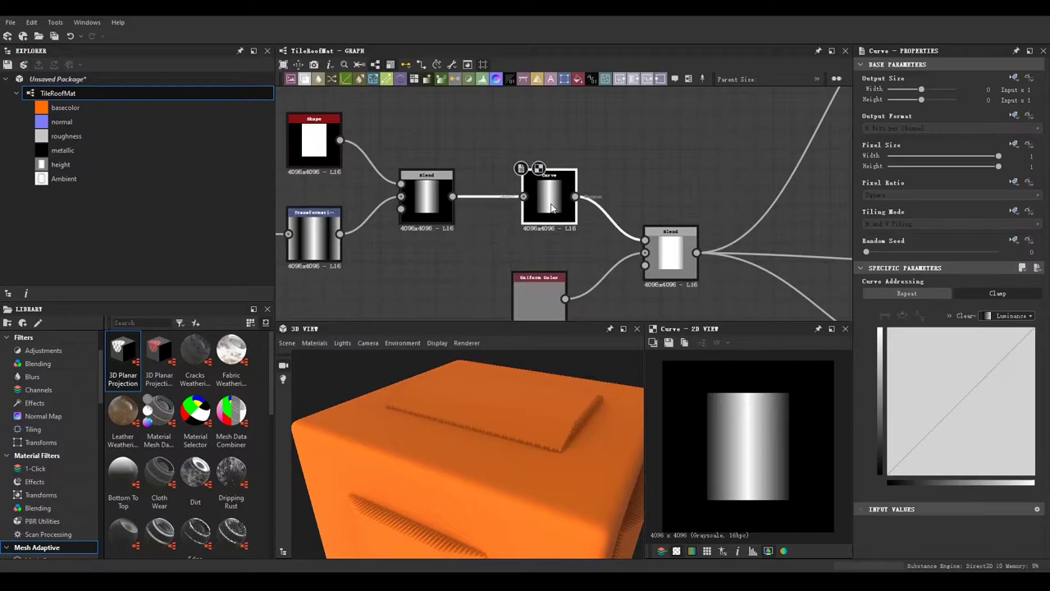
Step: Bend the curve points to round the tile tops and re-add the HBAO from the Blend
{"action": "mouse_move", "coordinate": [1012, 359]}
{"action": "left_mouse_down"}
{"action": "mouse_move", "coordinate": [975, 389]}
{"action": "mouse_move", "coordinate": [1002, 364]}
{"action": "left_mouse_up"}
{"action": "left_click_drag", "start_coordinate": [475, 443], "coordinate": [525, 460]}
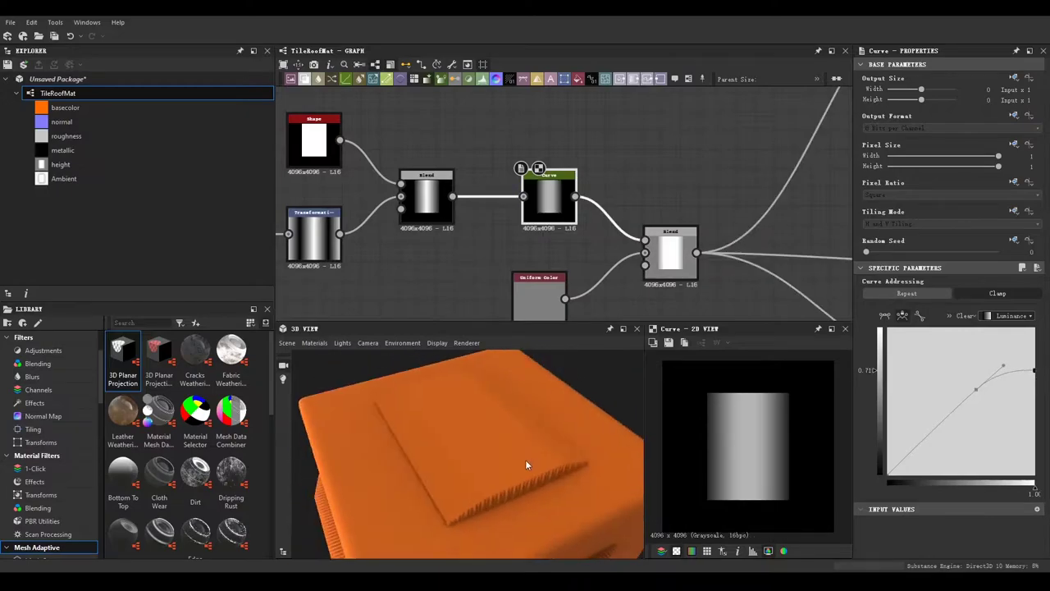
{"action": "mouse_move", "coordinate": [755, 284]}
{"action": "left_mouse_down"}
{"action": "mouse_move", "coordinate": [576, 214]}
{"action": "mouse_move", "coordinate": [588, 255]}
{"action": "left_mouse_up"}
{"action": "key", "text": "Delete"}
{"action": "key", "text": "ctrl+z"}
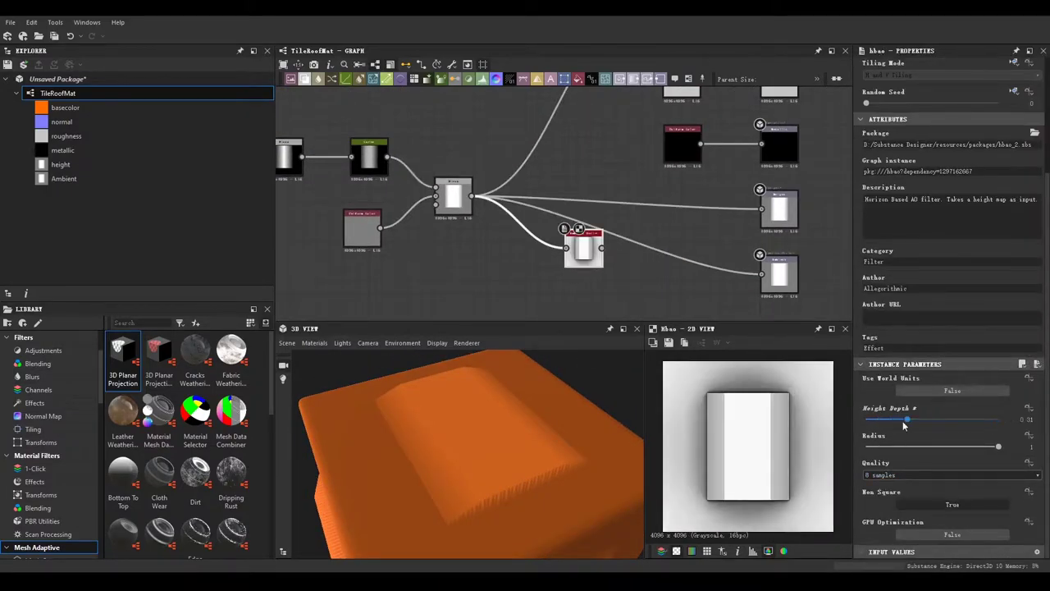
Step: Set HBAO height depth 0.6 with 16 samples and the height Blend to Screen mode
{"action": "left_click_drag", "start_coordinate": [880, 420], "coordinate": [945, 420]}
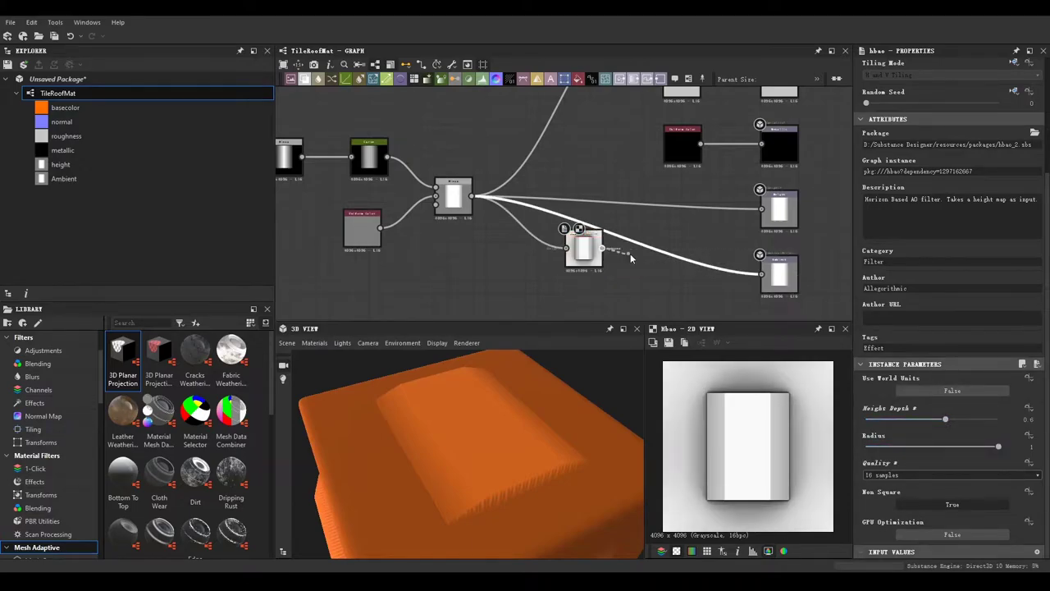
{"action": "left_click_drag", "start_coordinate": [607, 426], "coordinate": [541, 392]}
{"action": "left_click", "coordinate": [461, 215]}
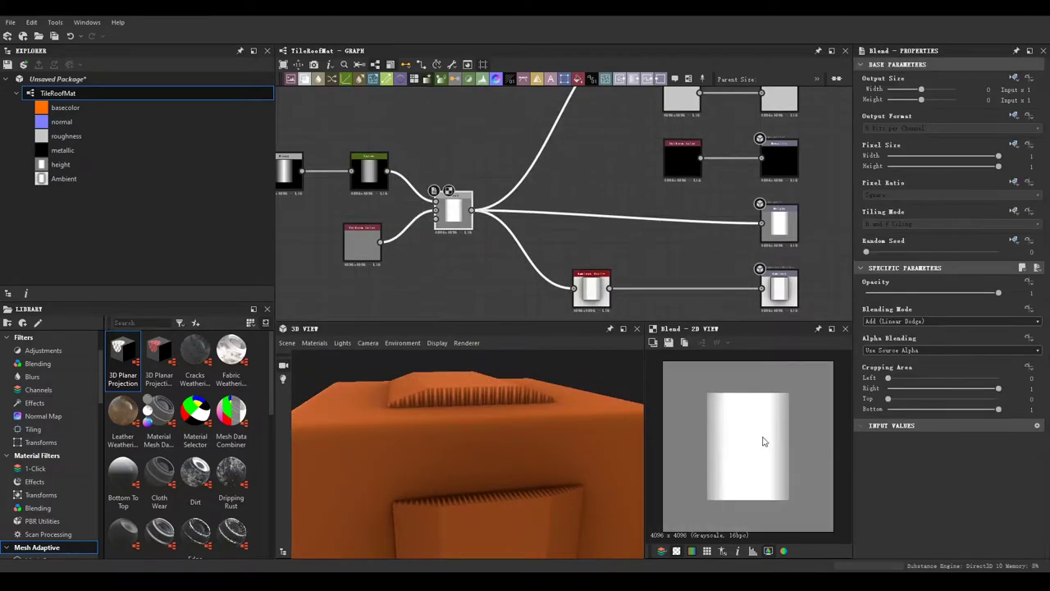
{"action": "left_click", "coordinate": [920, 376]}
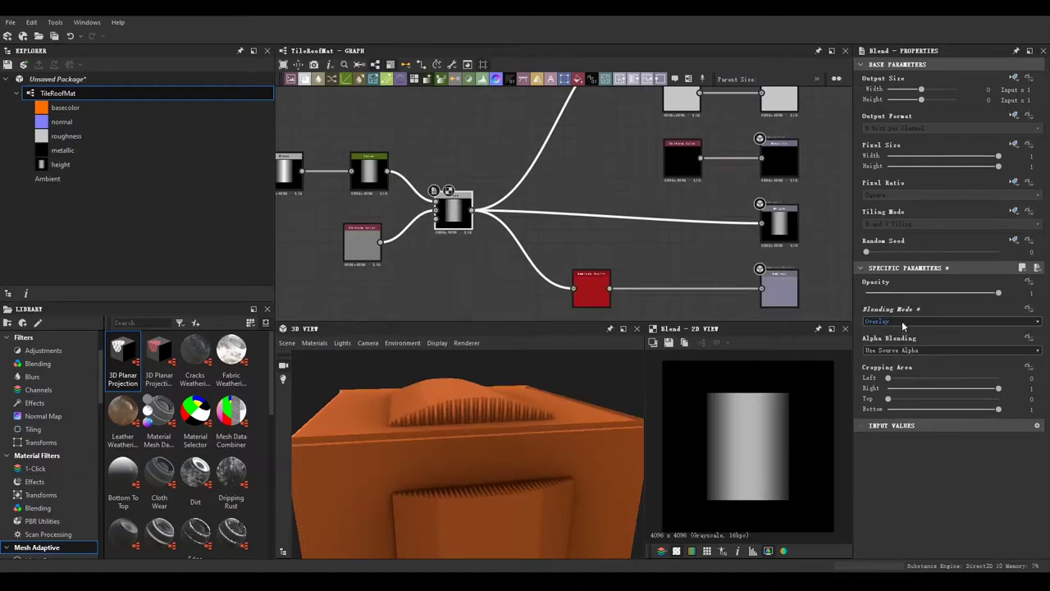
{"action": "mouse_move", "coordinate": [423, 393]}
{"action": "left_mouse_down"}
{"action": "mouse_move", "coordinate": [499, 467]}
{"action": "mouse_move", "coordinate": [492, 398]}
{"action": "mouse_move", "coordinate": [516, 438]}
{"action": "mouse_move", "coordinate": [402, 422]}
{"action": "left_mouse_up"}
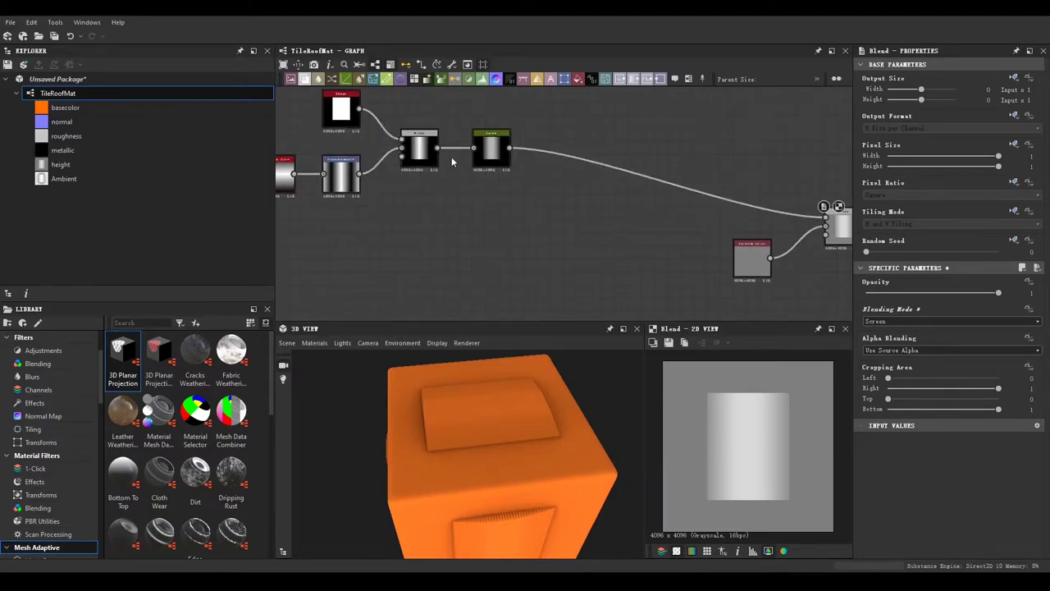
Step: Add a Transformation 2D after the Curve and blend it with the Shape in Min (Darken)
{"action": "key", "text": "ctrl+t"}
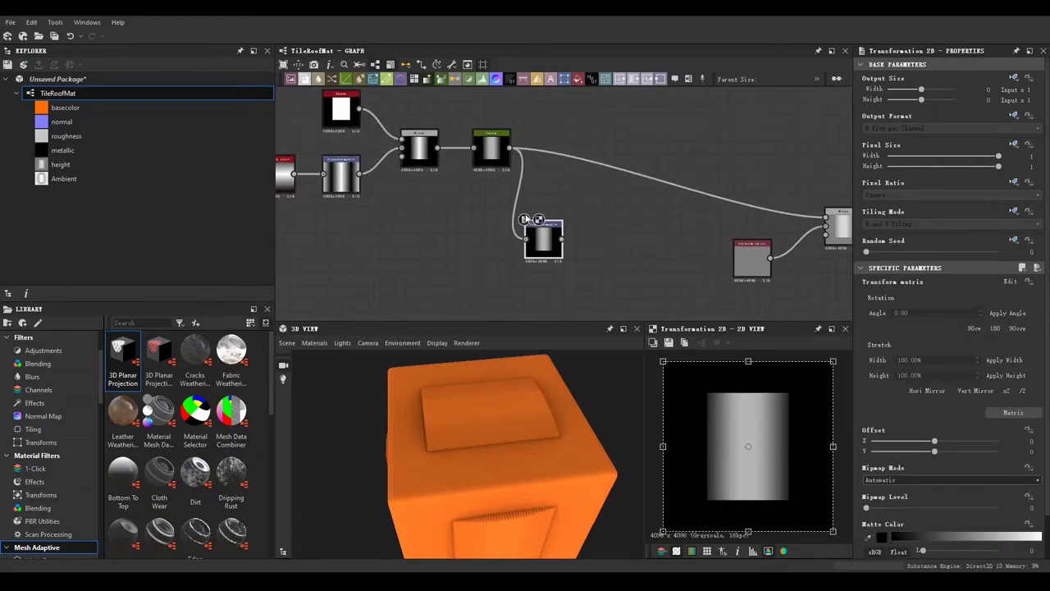
{"action": "mouse_move", "coordinate": [563, 238]}
{"action": "left_mouse_down"}
{"action": "mouse_move", "coordinate": [563, 250]}
{"action": "mouse_move", "coordinate": [642, 208]}
{"action": "mouse_move", "coordinate": [382, 112]}
{"action": "left_mouse_up"}
{"action": "left_click", "coordinate": [376, 116]}
{"action": "key", "text": "ctrl+b"}
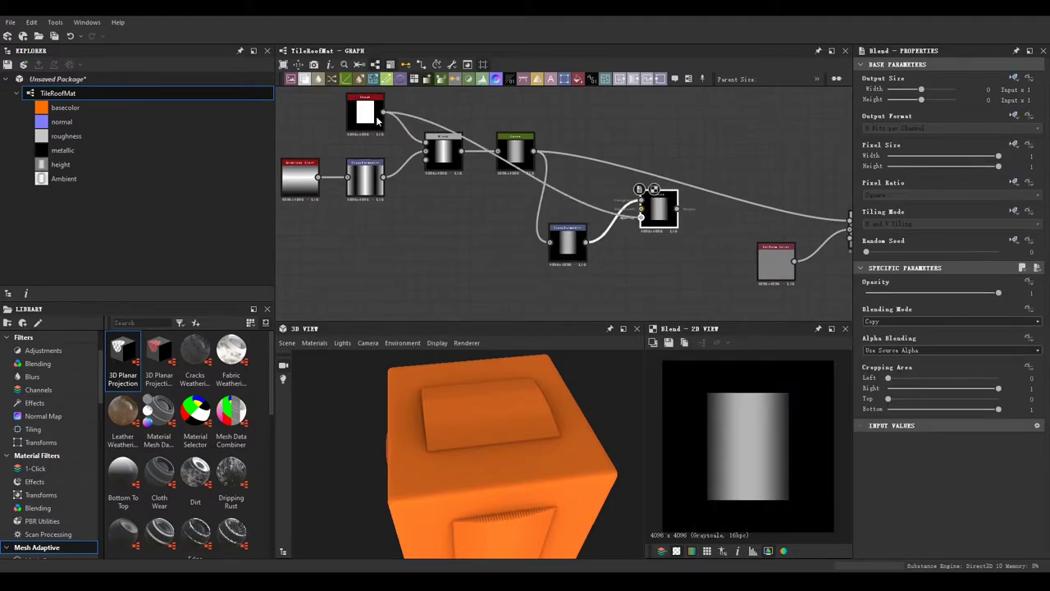
{"action": "left_click_drag", "start_coordinate": [658, 209], "coordinate": [646, 209]}
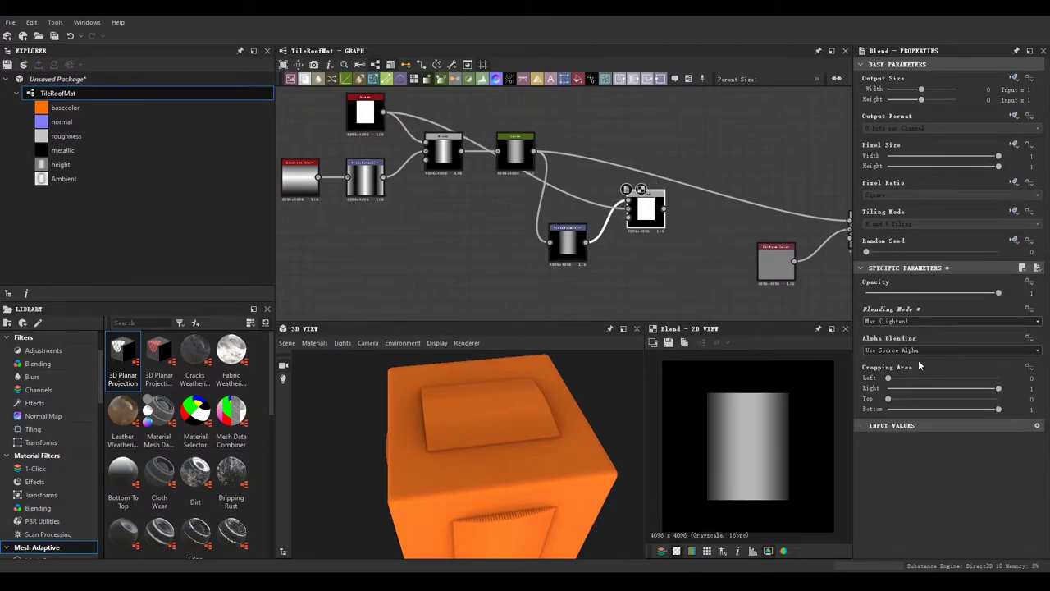
{"action": "scroll", "coordinate": [912, 321], "scroll_direction": "down", "scroll_amount": 1}
{"action": "key", "text": "Up"}
{"action": "key", "text": "Up"}
{"action": "key", "text": "Up"}
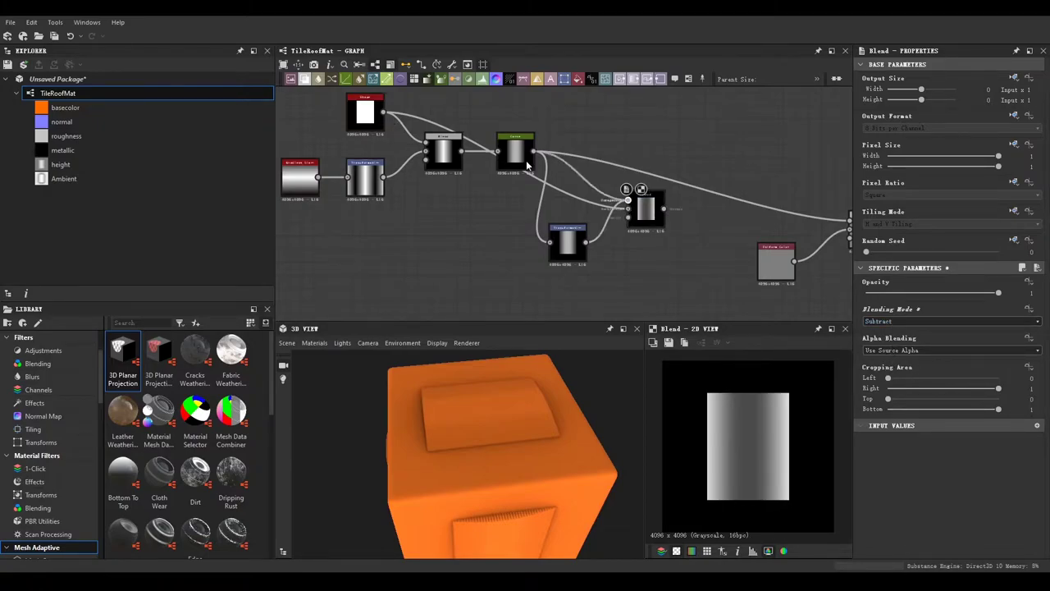
Step: Offset the transformed gradient vertically so the Min blend leaves a thin bottom strip
{"action": "left_click_drag", "start_coordinate": [533, 151], "coordinate": [628, 210]}
{"action": "scroll", "coordinate": [909, 327], "scroll_direction": "down", "scroll_amount": 2}
{"action": "scroll", "coordinate": [900, 328], "scroll_direction": "down", "scroll_amount": 2}
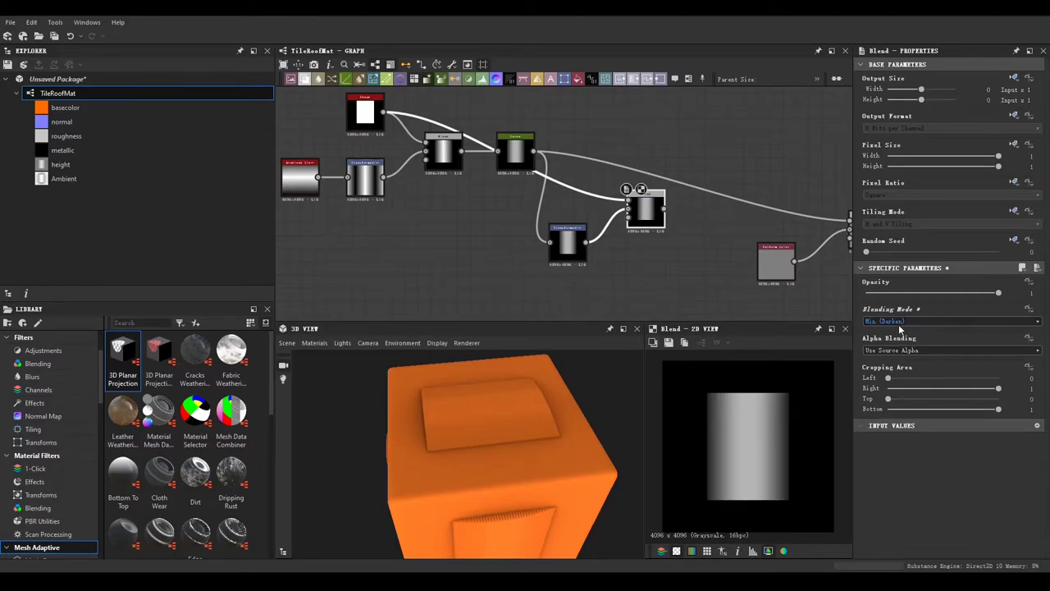
{"action": "left_click", "coordinate": [567, 242]}
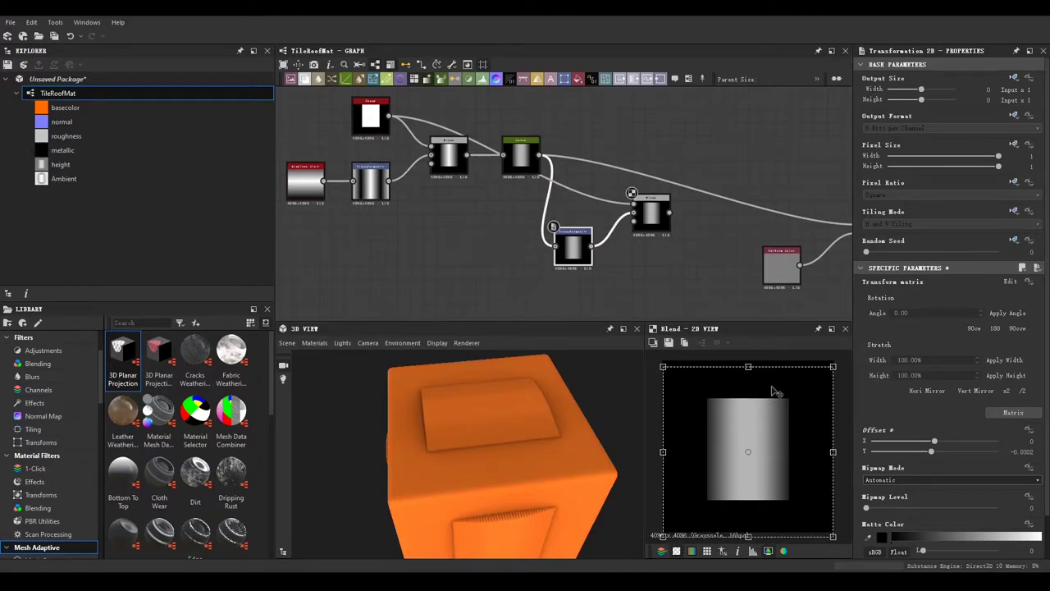
{"action": "left_click_drag", "start_coordinate": [775, 391], "coordinate": [784, 405]}
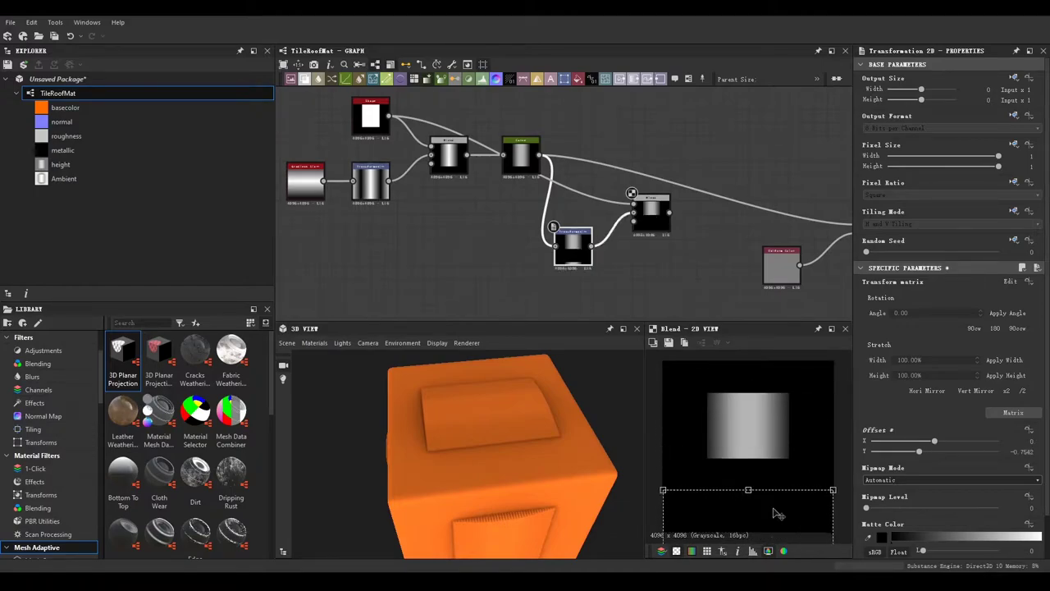
{"action": "left_click", "coordinate": [648, 211]}
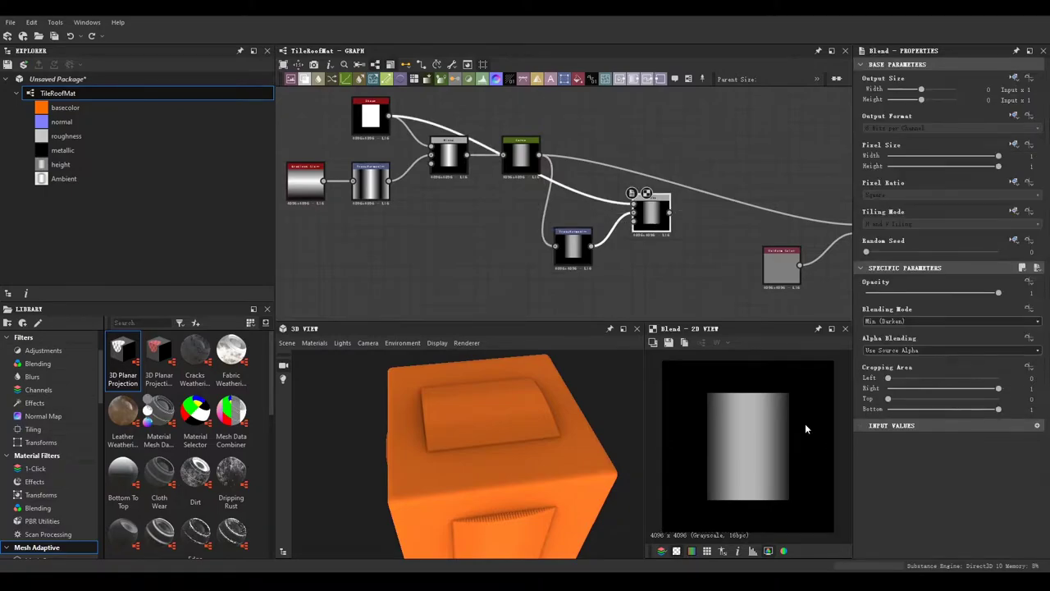
{"action": "key", "text": "ctrl+z"}
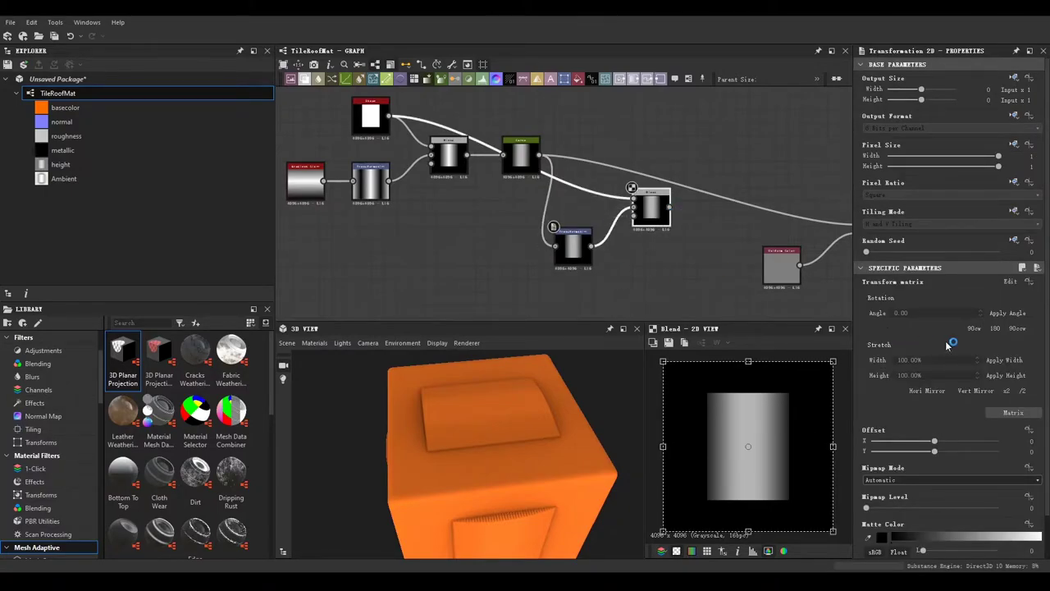
{"action": "left_click", "coordinate": [650, 210]}
{"action": "key", "text": "ctrl+z"}
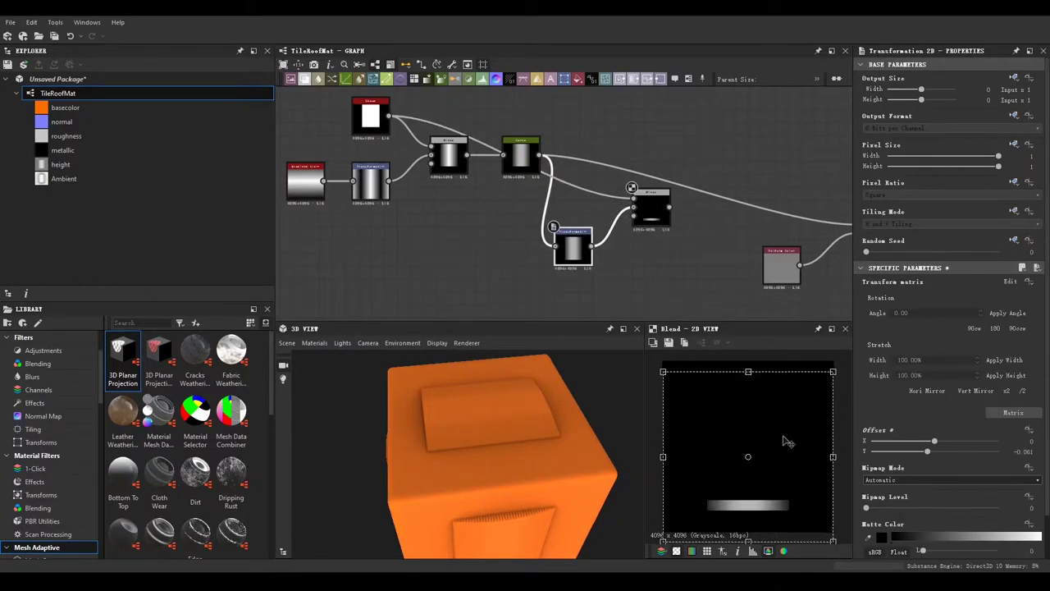
Step: Duplicate the transform-and-blend pair and shift the copy upward for the top strip
{"action": "left_click_drag", "start_coordinate": [598, 191], "coordinate": [588, 268]}
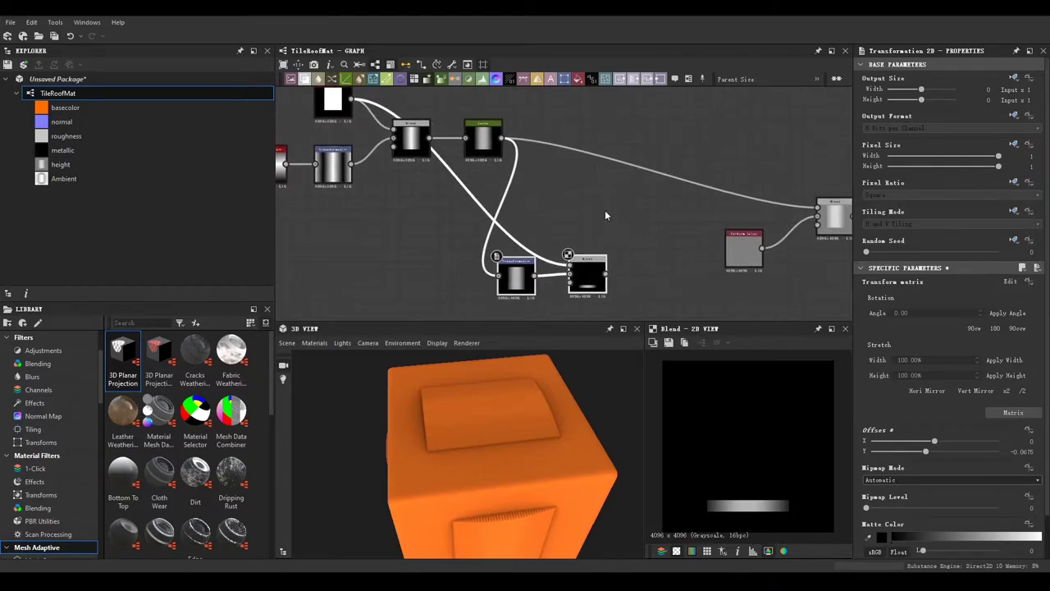
{"action": "key", "text": "ctrl+d"}
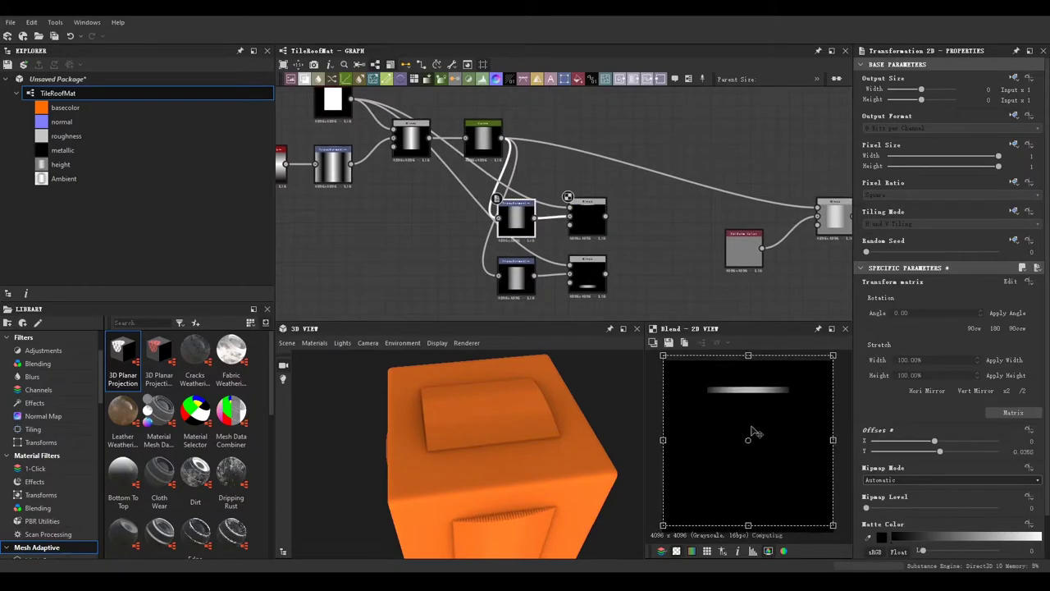
{"action": "left_click_drag", "start_coordinate": [525, 252], "coordinate": [692, 311]}
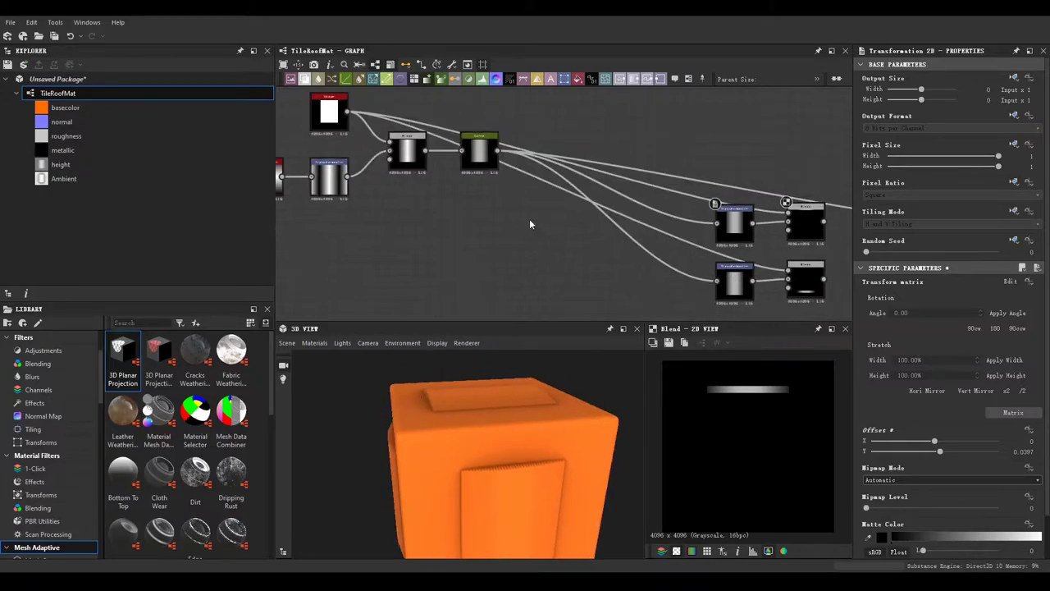
{"action": "scroll", "coordinate": [529, 218], "scroll_direction": "down", "scroll_amount": 1}
Step: Add a Gradient Linear 1 node and Multiply-blend it with the tile height gradient
{"action": "key", "text": "ctrl+v"}
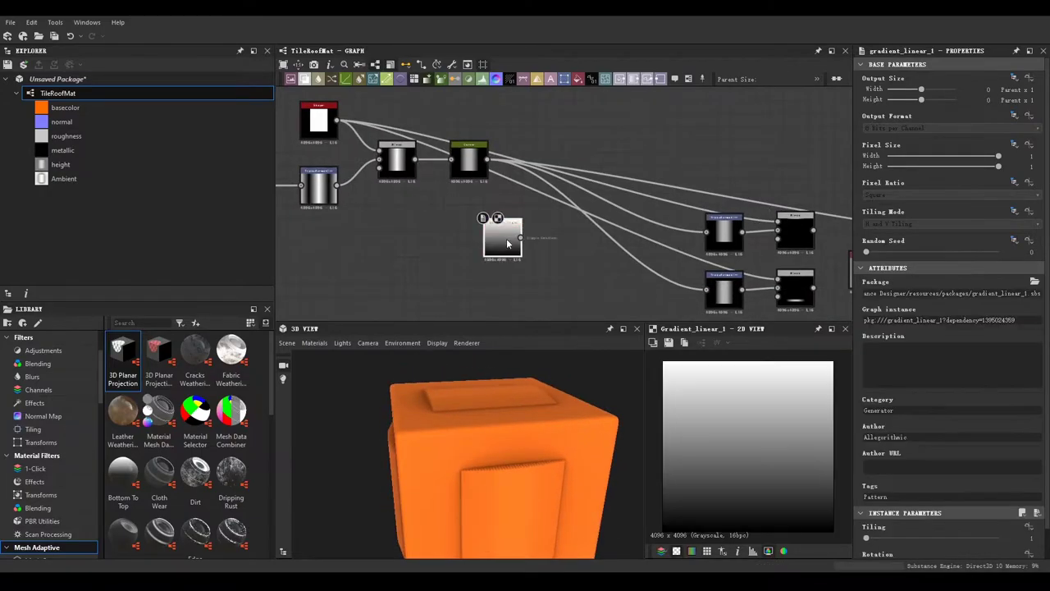
{"action": "left_click_drag", "start_coordinate": [488, 160], "coordinate": [517, 228]}
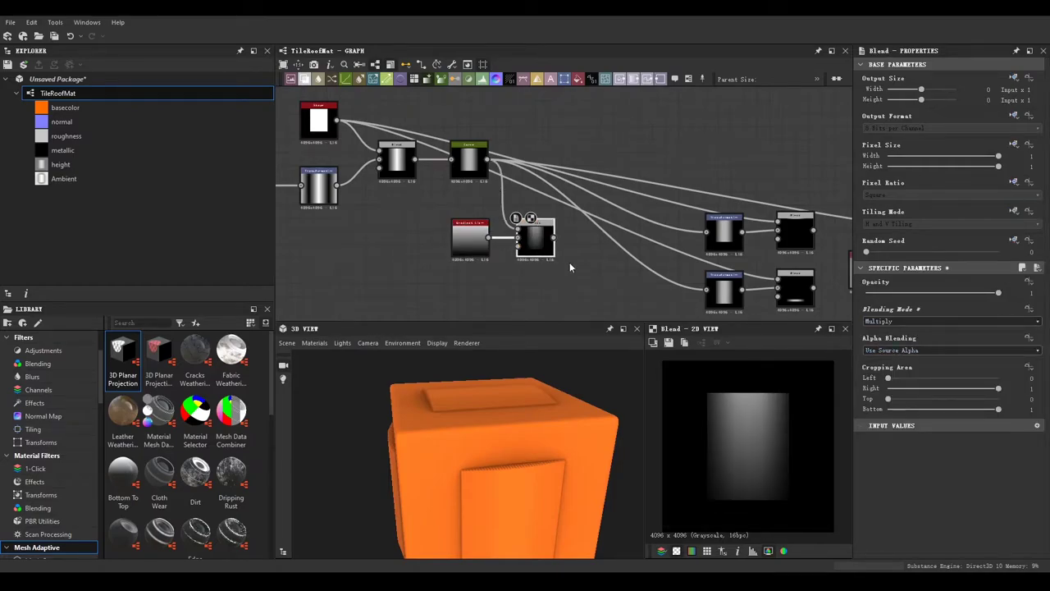
{"action": "left_click_drag", "start_coordinate": [615, 246], "coordinate": [452, 222]}
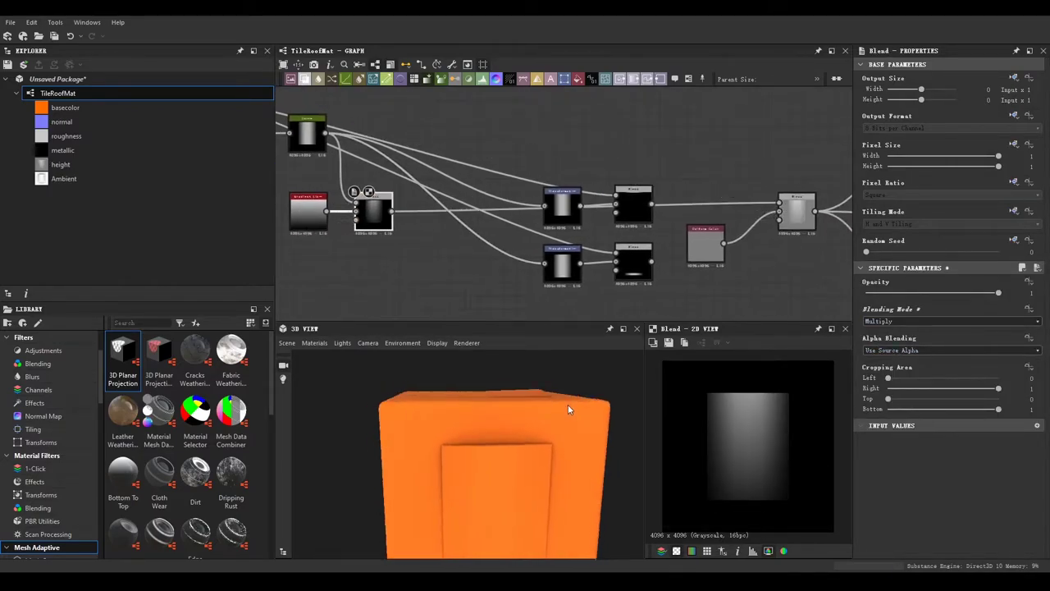
{"action": "left_click_drag", "start_coordinate": [568, 404], "coordinate": [430, 405]}
{"action": "scroll", "coordinate": [495, 300], "scroll_direction": "up", "scroll_amount": 2}
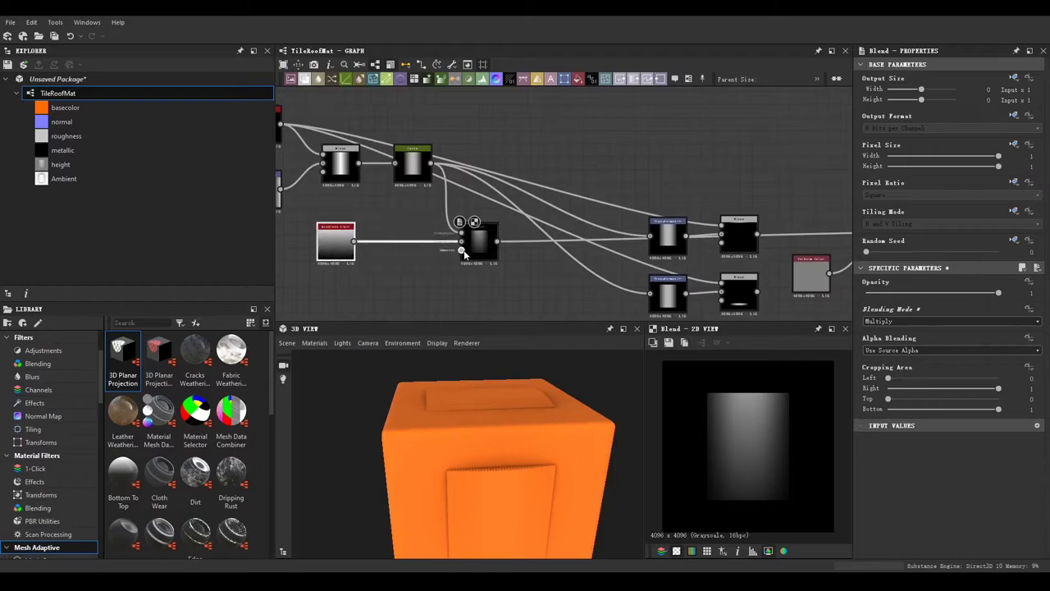
Step: Move the Multiply blend ahead of the Curve and relink the Curve's outputs
{"action": "left_click_drag", "start_coordinate": [435, 243], "coordinate": [407, 237]}
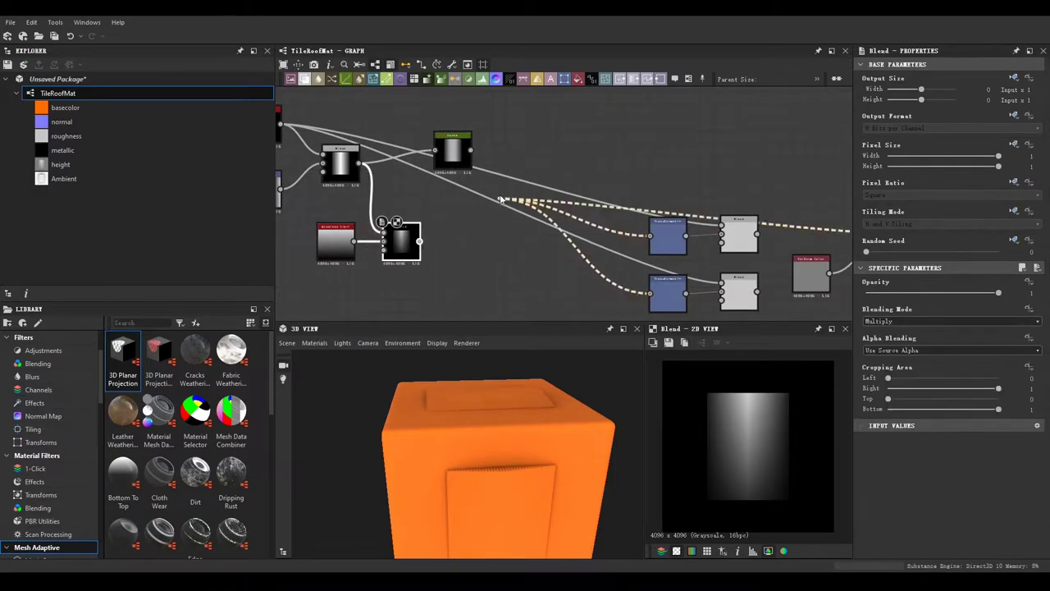
{"action": "left_click_drag", "start_coordinate": [452, 150], "coordinate": [469, 206]}
{"action": "left_click_drag", "start_coordinate": [402, 240], "coordinate": [418, 202]}
{"action": "left_click_drag", "start_coordinate": [486, 395], "coordinate": [425, 416]}
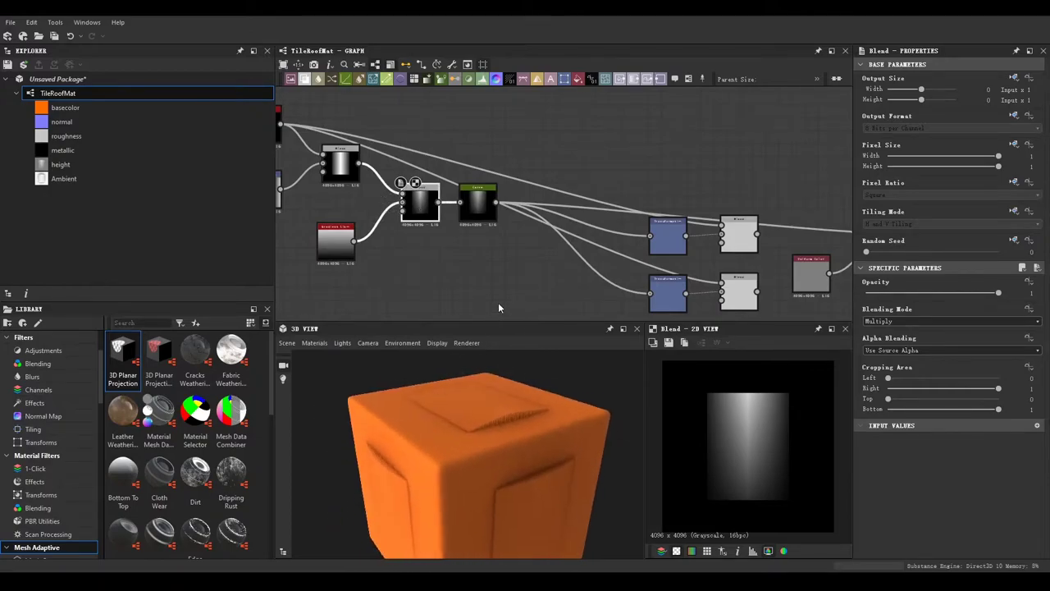
{"action": "left_click_drag", "start_coordinate": [498, 301], "coordinate": [466, 269]}
{"action": "scroll", "coordinate": [466, 274], "scroll_direction": "up", "scroll_amount": 2}
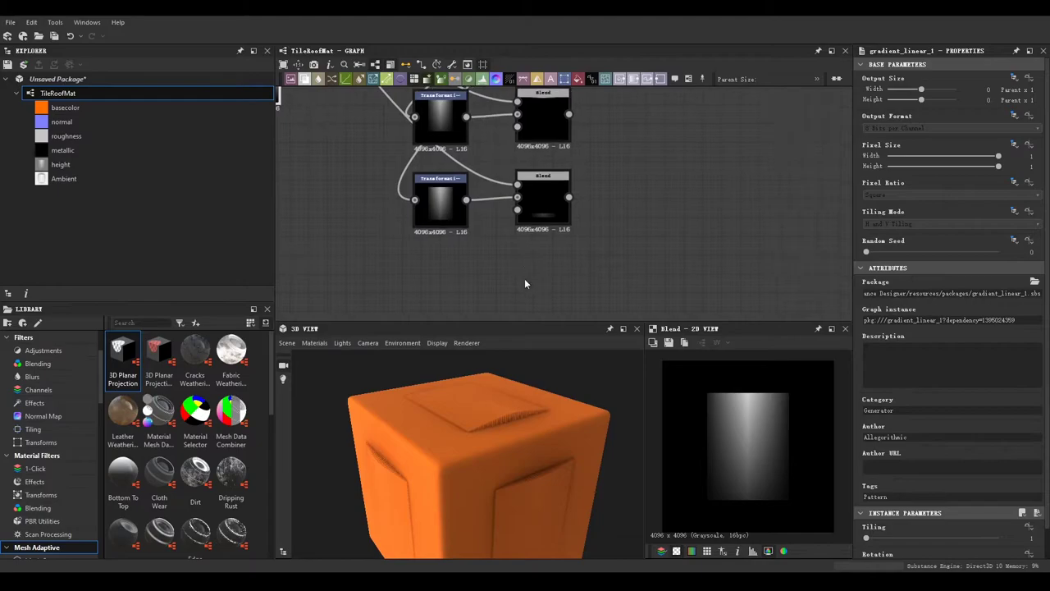
Step: Add a Gradient Linear through a Transformation 2D and shift its Offset Y to push the bar toward the top
{"action": "left_click_drag", "start_coordinate": [580, 251], "coordinate": [525, 283]}
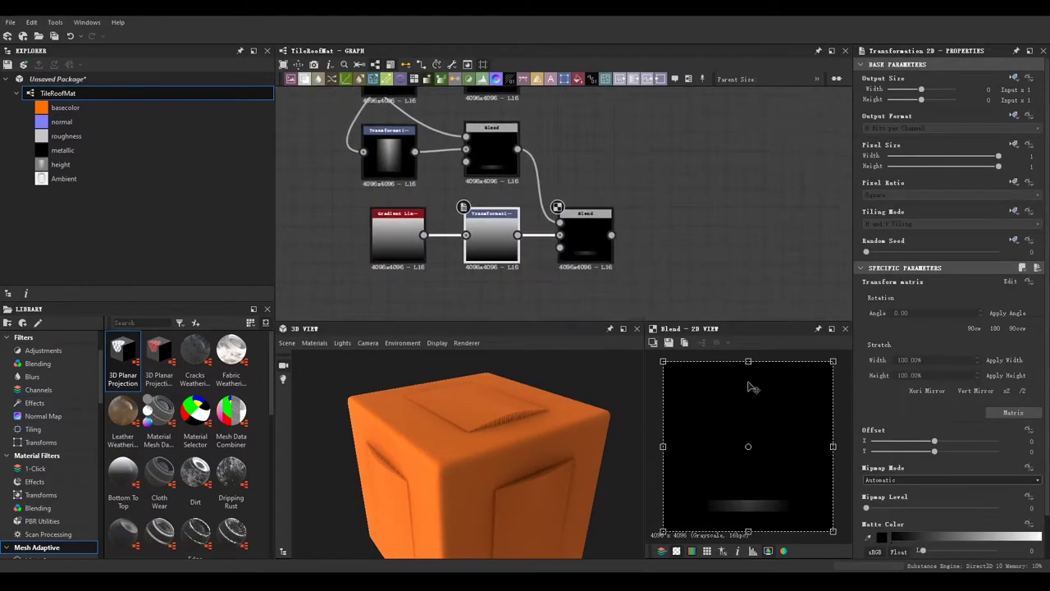
{"action": "left_click", "coordinate": [476, 261]}
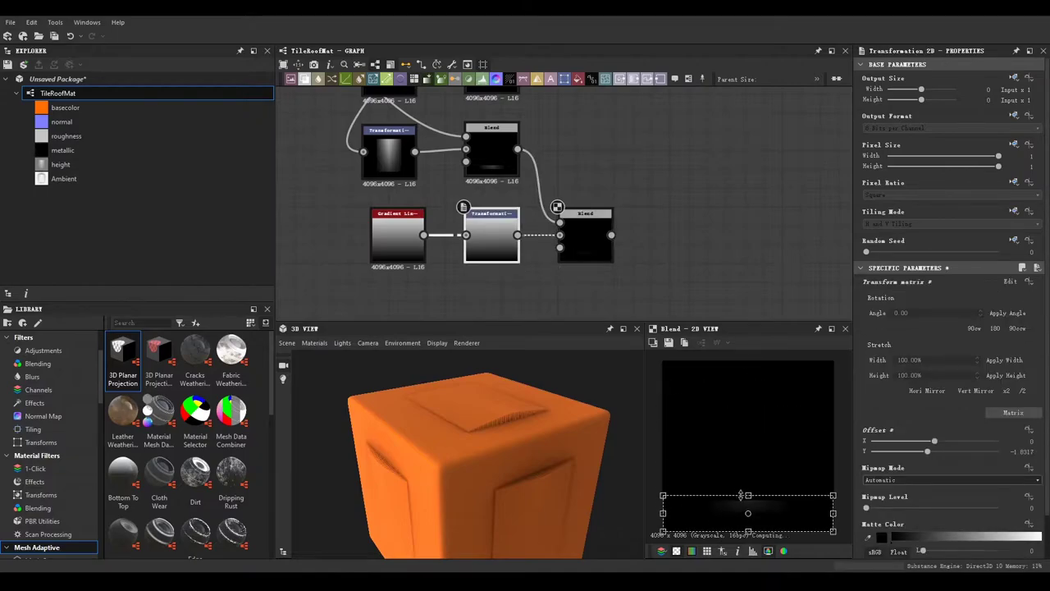
{"action": "left_click_drag", "start_coordinate": [741, 496], "coordinate": [746, 515]}
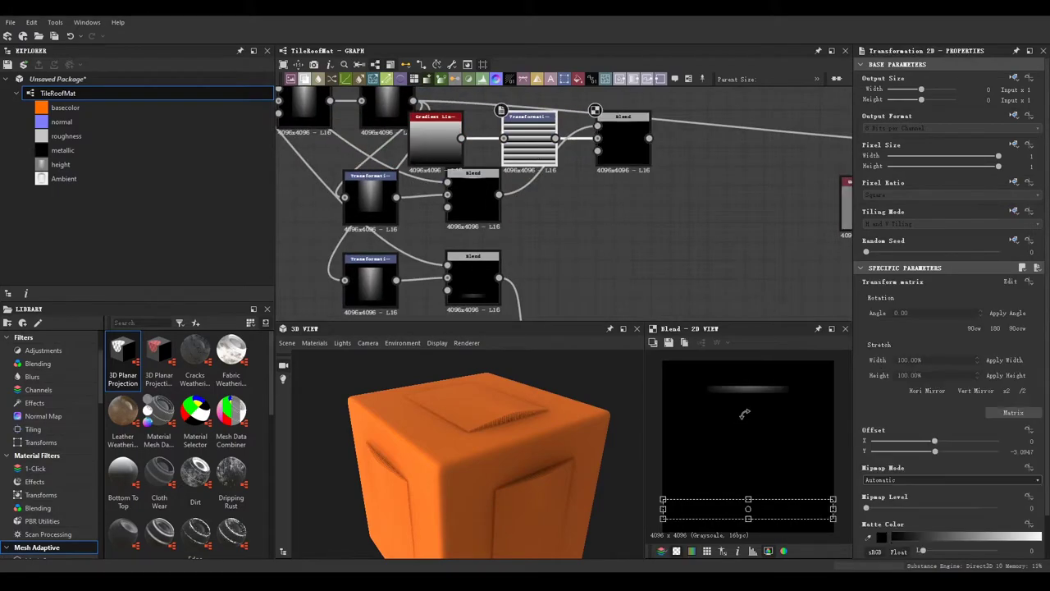
{"action": "left_click_drag", "start_coordinate": [746, 502], "coordinate": [792, 392]}
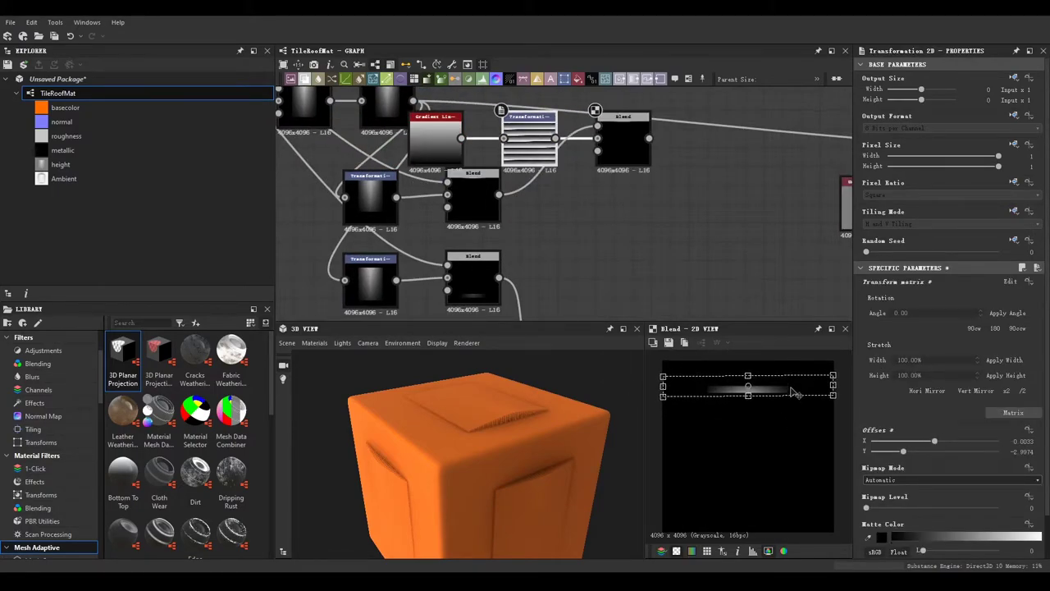
Step: Move the Blend node that combines the bar layers aside in the graph
{"action": "scroll", "coordinate": [541, 172], "scroll_direction": "down", "scroll_amount": 1}
{"action": "scroll", "coordinate": [541, 173], "scroll_direction": "down", "scroll_amount": 2}
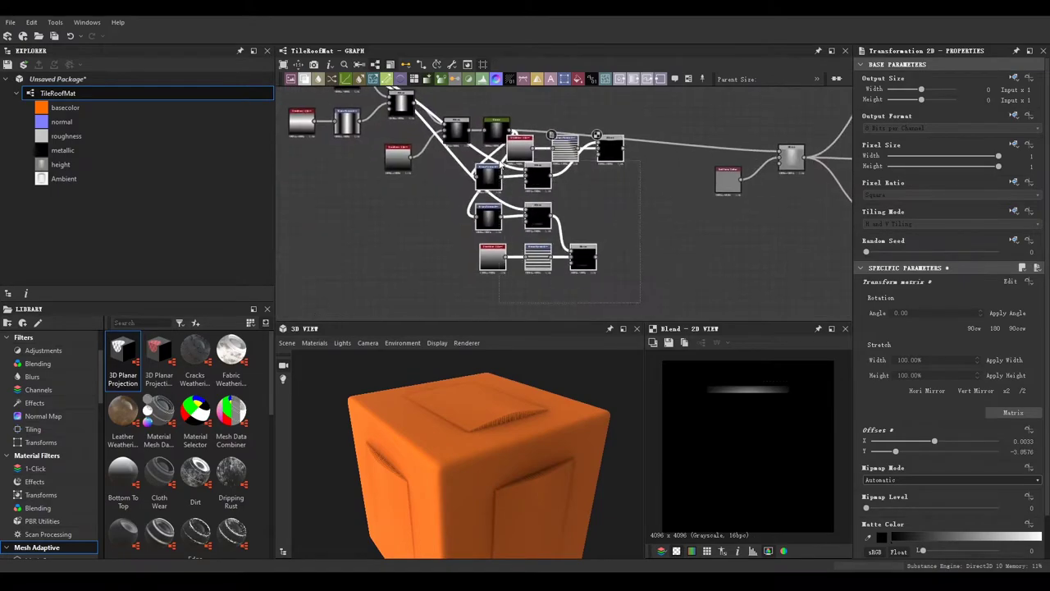
{"action": "scroll", "coordinate": [541, 172], "scroll_direction": "down", "scroll_amount": 1}
{"action": "scroll", "coordinate": [541, 172], "scroll_direction": "down", "scroll_amount": 1}
{"action": "scroll", "coordinate": [484, 170], "scroll_direction": "up", "scroll_amount": 2}
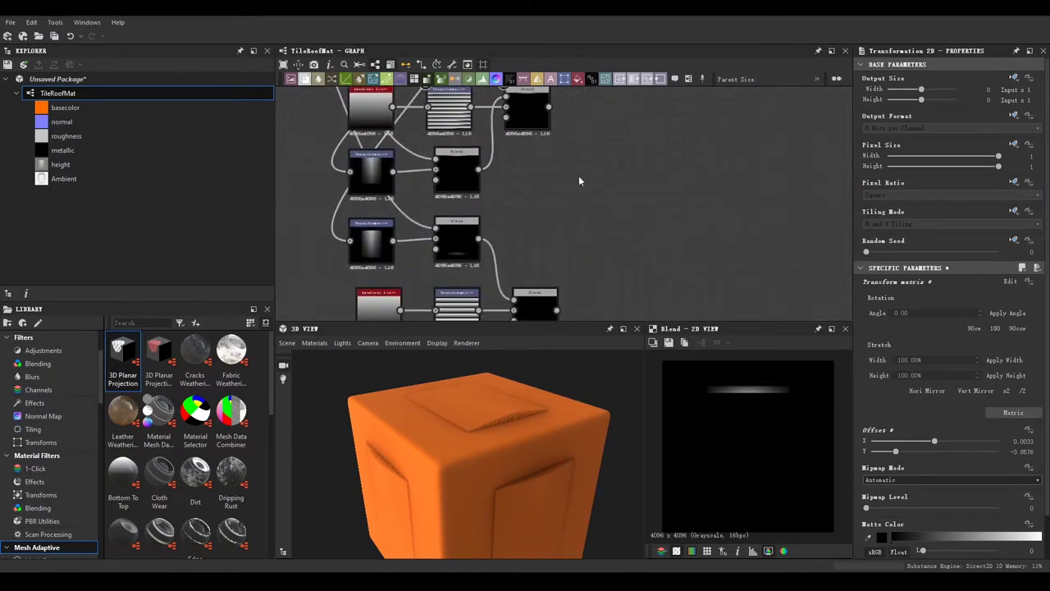
{"action": "left_click_drag", "start_coordinate": [578, 175], "coordinate": [624, 184]}
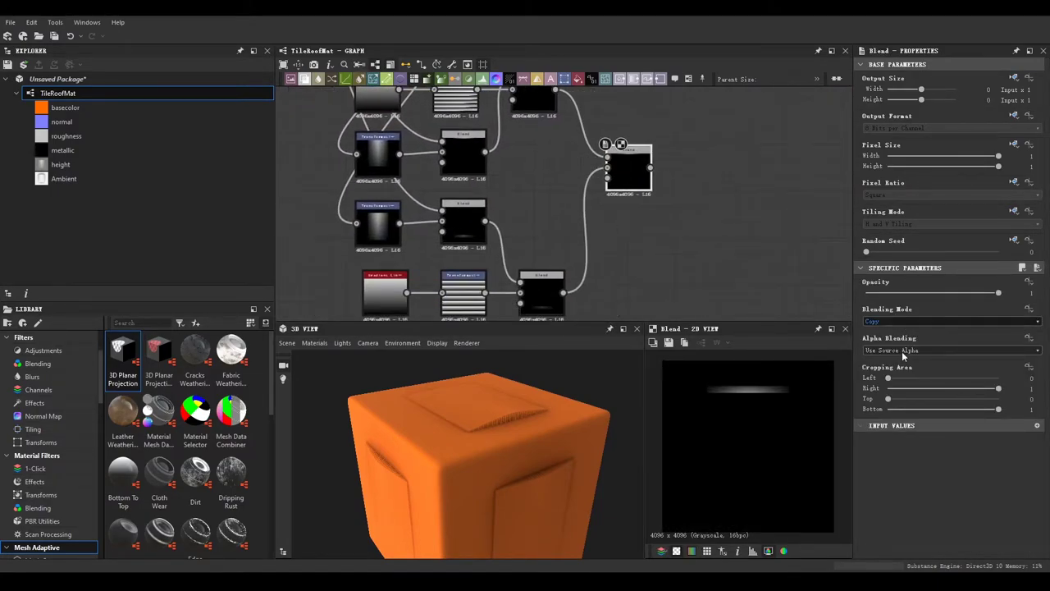
{"action": "scroll", "coordinate": [653, 287], "scroll_direction": "down", "scroll_amount": 2}
Step: Wire the vertical gradient into the bar Blend and check the result on the cube's top face
{"action": "scroll", "coordinate": [680, 229], "scroll_direction": "down", "scroll_amount": 2}
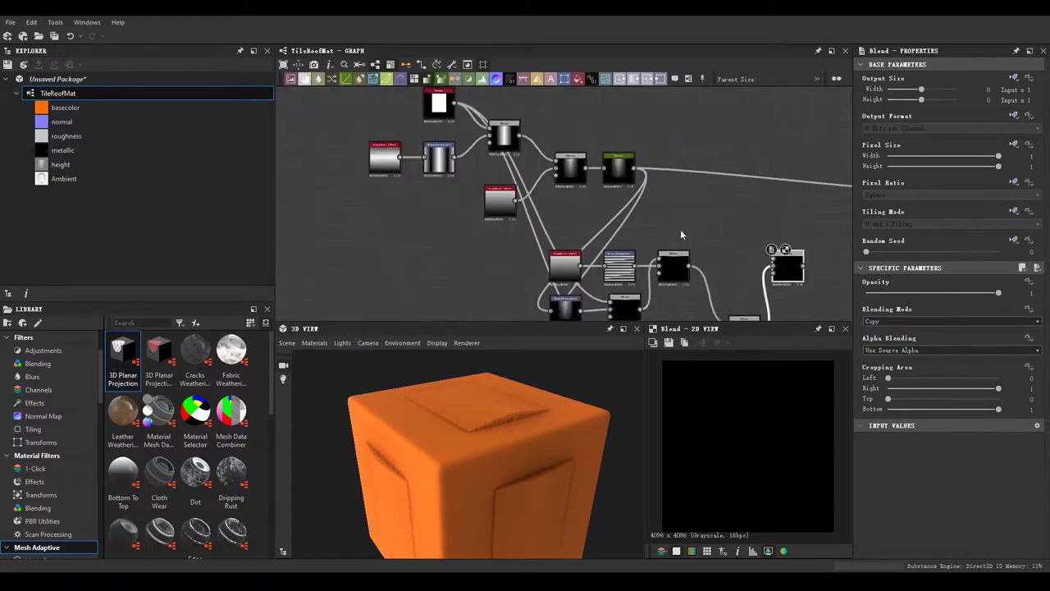
{"action": "left_click", "coordinate": [497, 135]}
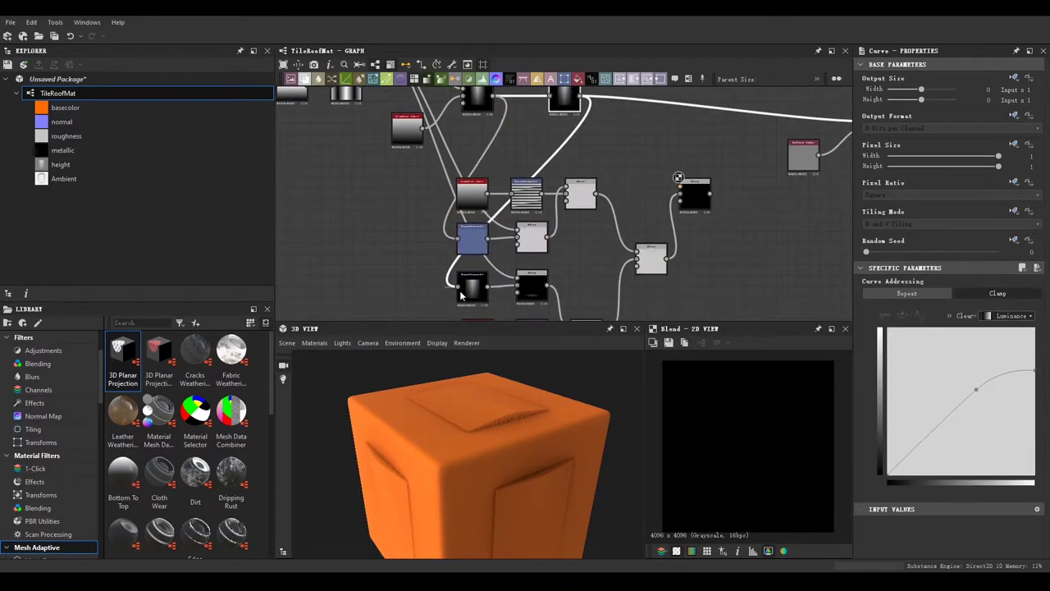
{"action": "left_click_drag", "start_coordinate": [490, 115], "coordinate": [619, 205]}
{"action": "left_click", "coordinate": [634, 217]}
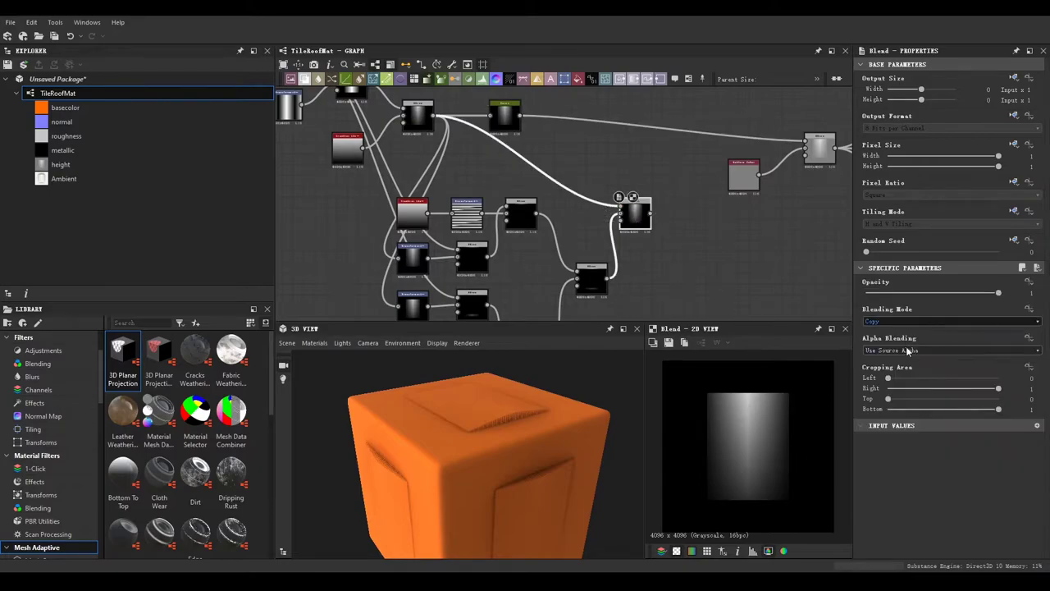
{"action": "scroll", "coordinate": [533, 454], "scroll_direction": "up", "scroll_amount": 2}
{"action": "scroll", "coordinate": [547, 421], "scroll_direction": "up", "scroll_amount": 3}
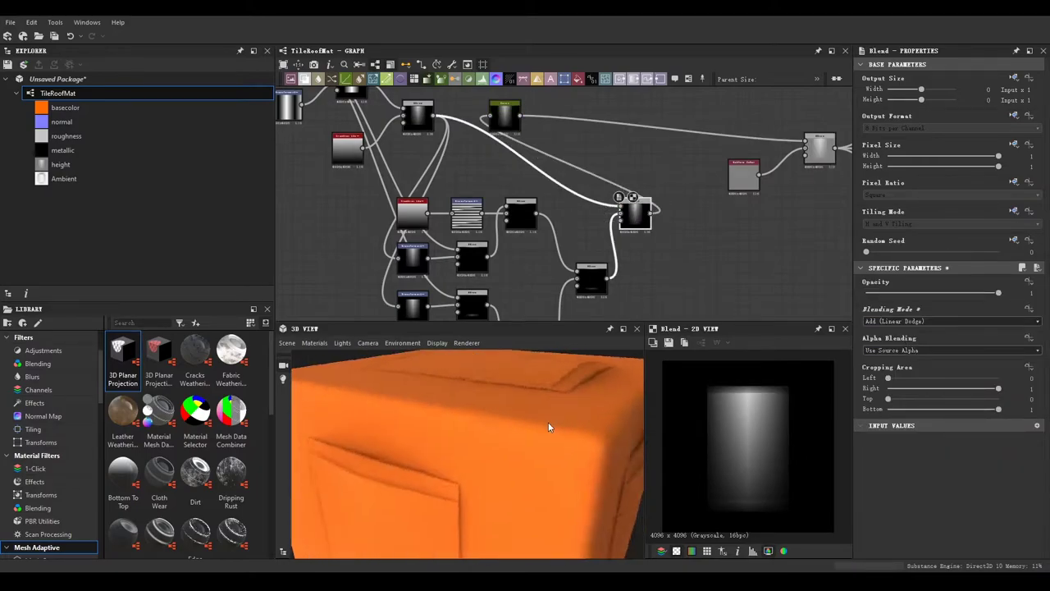
{"action": "scroll", "coordinate": [493, 415], "scroll_direction": "up", "scroll_amount": 3}
{"action": "mouse_move", "coordinate": [492, 415]}
{"action": "left_mouse_down"}
{"action": "mouse_move", "coordinate": [509, 515]}
{"action": "mouse_move", "coordinate": [520, 472]}
{"action": "left_mouse_up"}
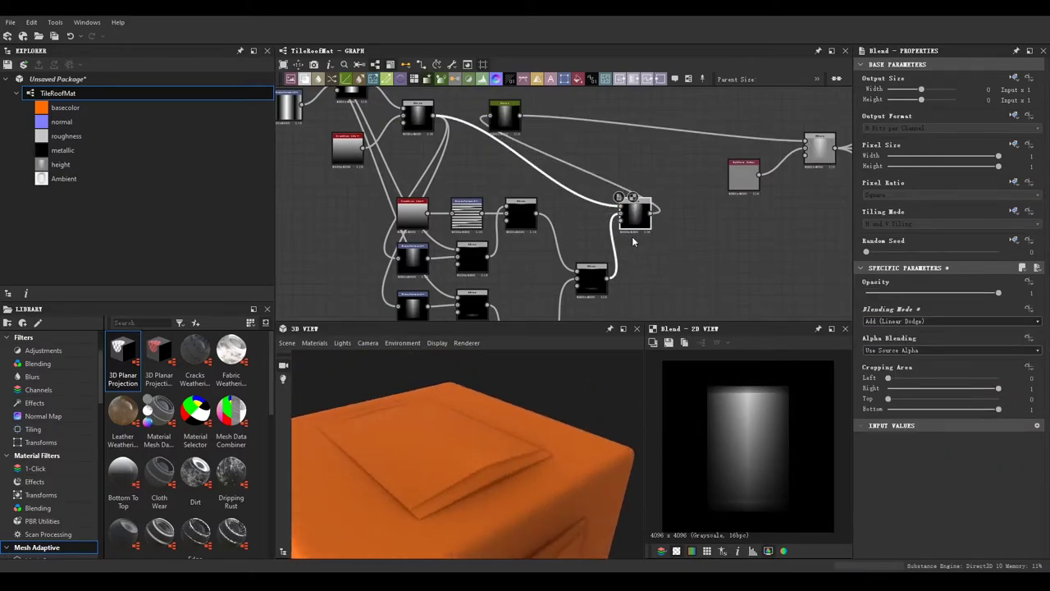
{"action": "scroll", "coordinate": [603, 212], "scroll_direction": "down", "scroll_amount": 2}
{"action": "scroll", "coordinate": [673, 190], "scroll_direction": "up", "scroll_amount": 3}
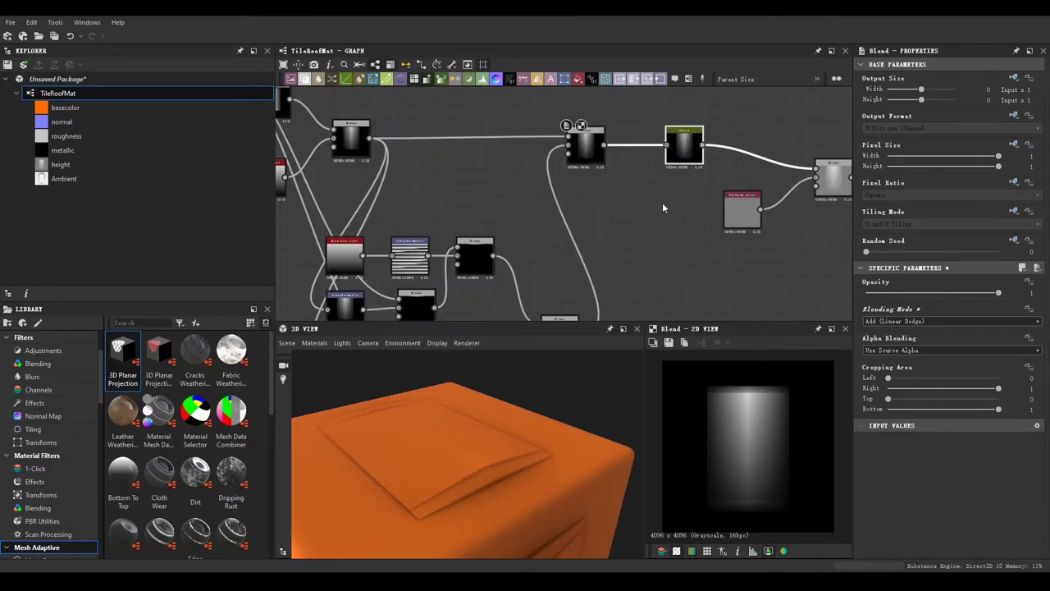
{"action": "scroll", "coordinate": [662, 201], "scroll_direction": "down", "scroll_amount": 5}
{"action": "scroll", "coordinate": [650, 161], "scroll_direction": "up", "scroll_amount": 2}
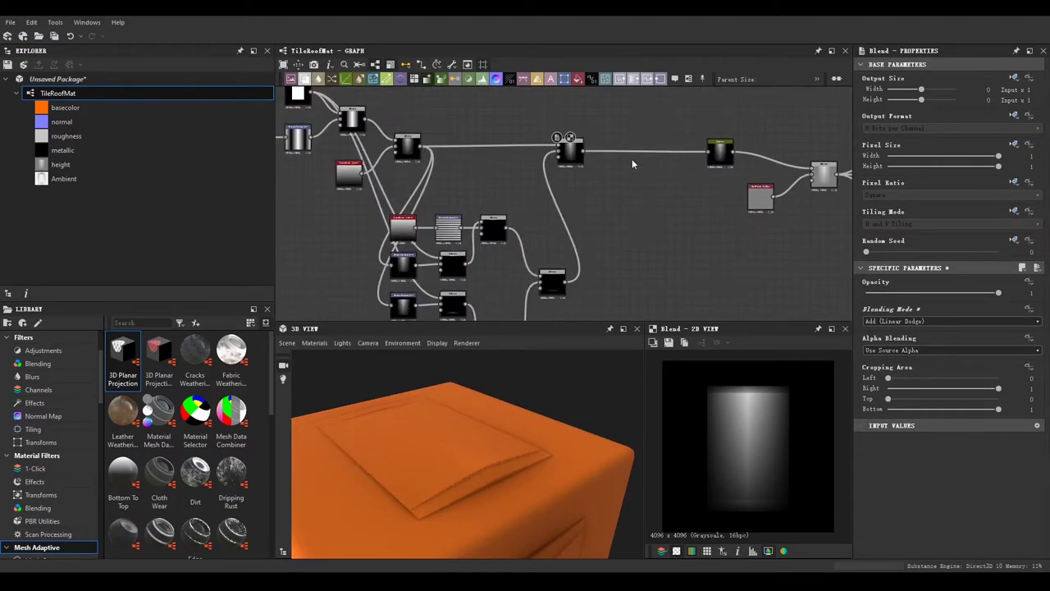
Step: Insert a new Blend node between the Blur and Curve nodes
{"action": "left_click", "coordinate": [570, 150]}
{"action": "scroll", "coordinate": [618, 150], "scroll_direction": "up", "scroll_amount": 2}
{"action": "scroll", "coordinate": [643, 230], "scroll_direction": "down", "scroll_amount": 3}
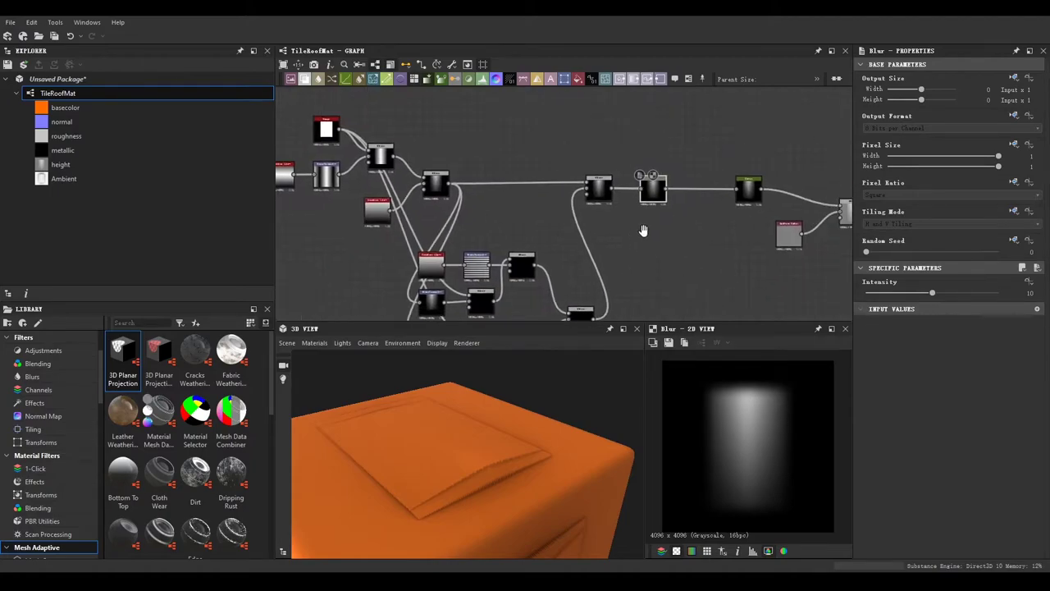
{"action": "mouse_move", "coordinate": [304, 79]}
{"action": "left_mouse_down"}
{"action": "mouse_move", "coordinate": [680, 239]}
{"action": "mouse_move", "coordinate": [678, 192]}
{"action": "left_mouse_up"}
{"action": "scroll", "coordinate": [677, 191], "scroll_direction": "up", "scroll_amount": 2}
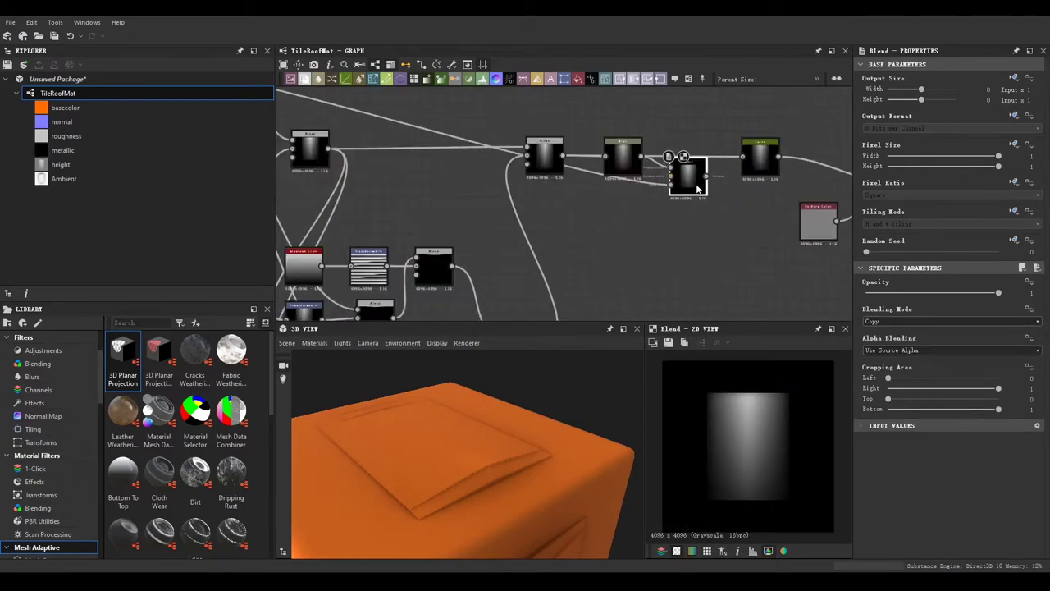
{"action": "left_click_drag", "start_coordinate": [496, 493], "coordinate": [567, 510]}
Step: Set the Blur intensity to 0.82 and add a Levels node after the bottom bar Blend
{"action": "left_click", "coordinate": [622, 156]}
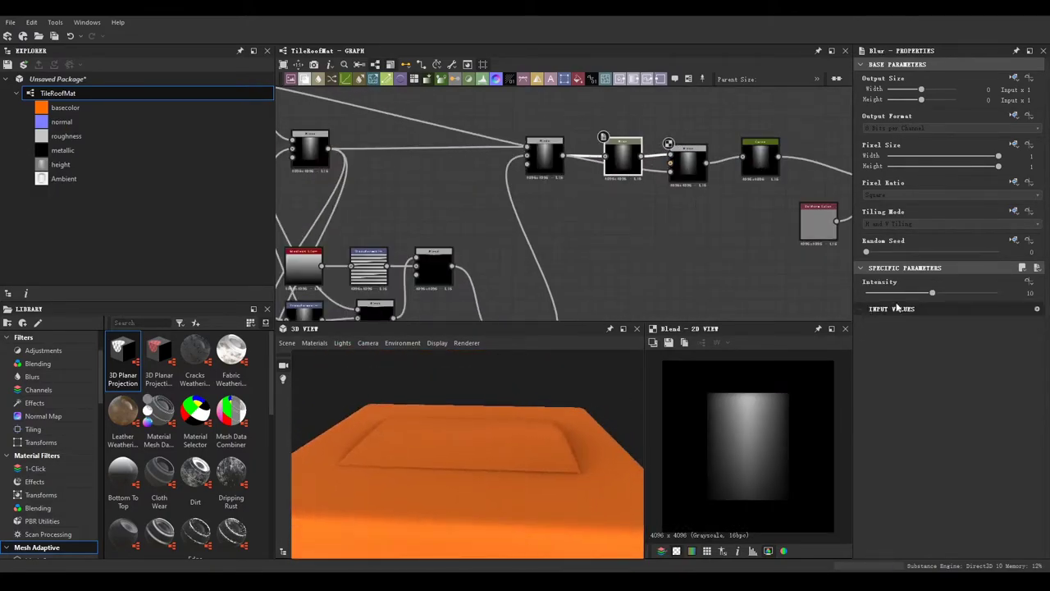
{"action": "scroll", "coordinate": [635, 189], "scroll_direction": "down", "scroll_amount": 3}
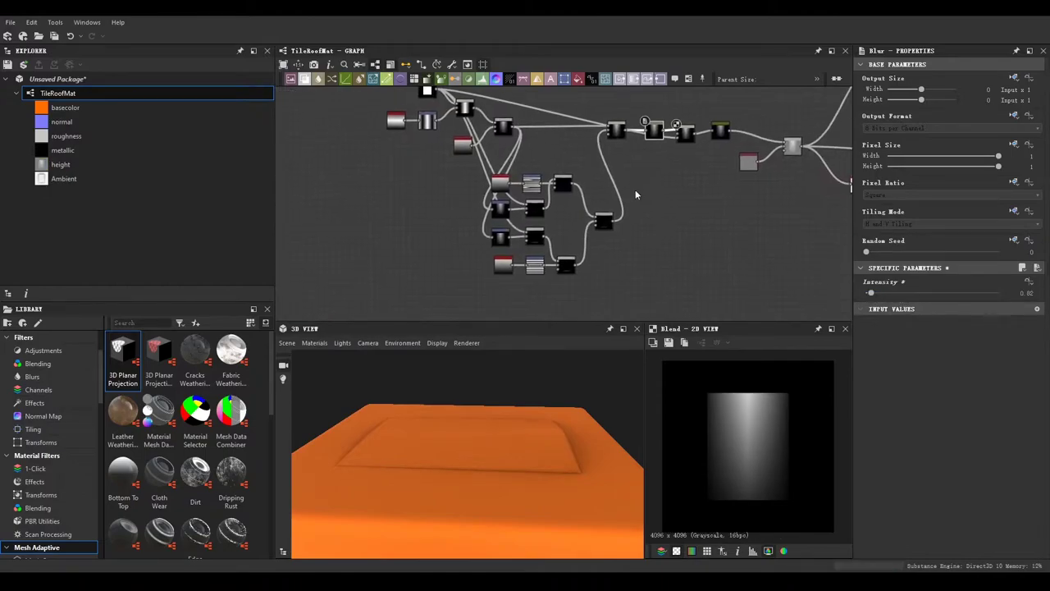
{"action": "scroll", "coordinate": [574, 281], "scroll_direction": "up", "scroll_amount": 2}
{"action": "scroll", "coordinate": [562, 229], "scroll_direction": "up", "scroll_amount": 1}
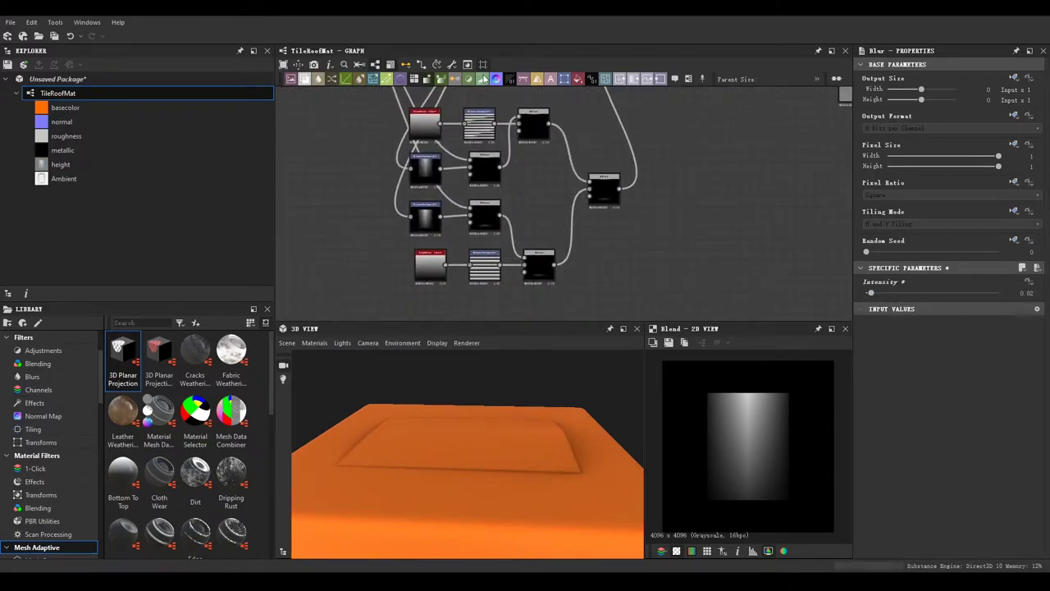
{"action": "left_click", "coordinate": [482, 79]}
{"action": "scroll", "coordinate": [674, 261], "scroll_direction": "up", "scroll_amount": 2}
{"action": "scroll", "coordinate": [674, 261], "scroll_direction": "down", "scroll_amount": 2}
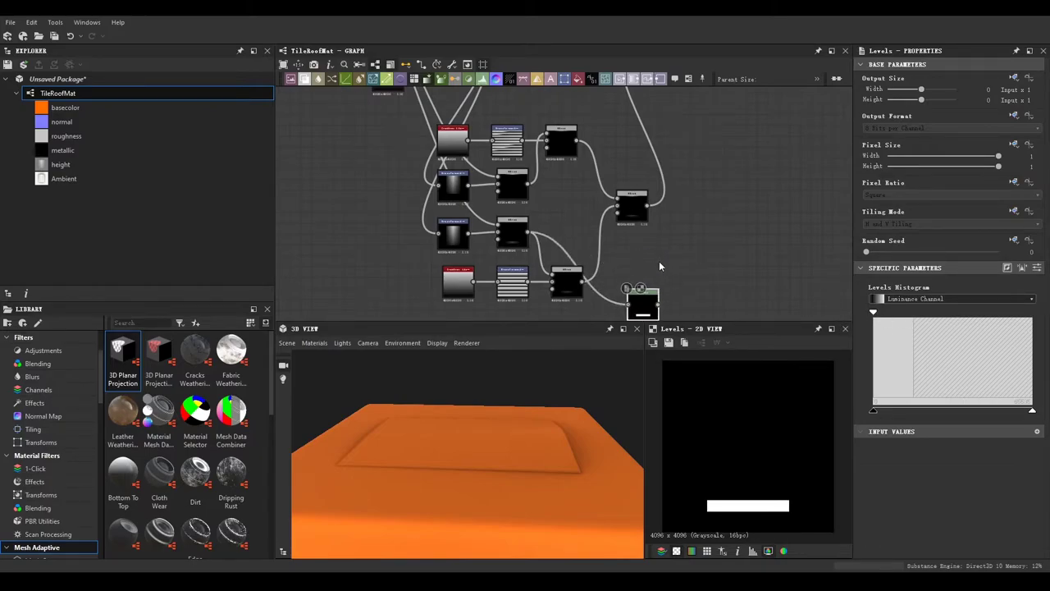
Step: Add a Levels node and an Add Blend merging the bars with the tile shape into one white mask
{"action": "left_click_drag", "start_coordinate": [659, 266], "coordinate": [630, 229]}
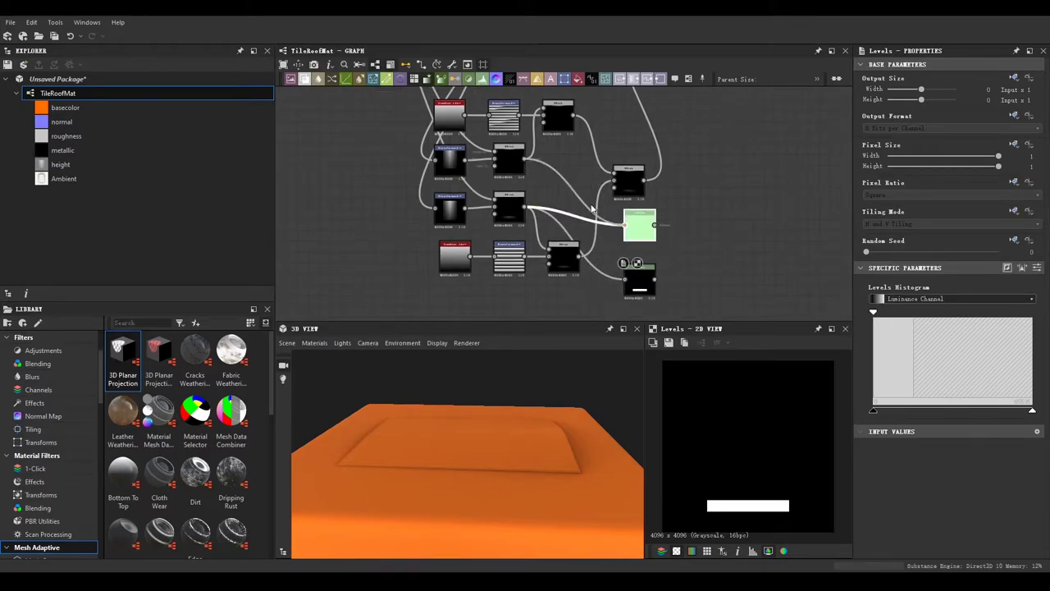
{"action": "key", "text": "b"}
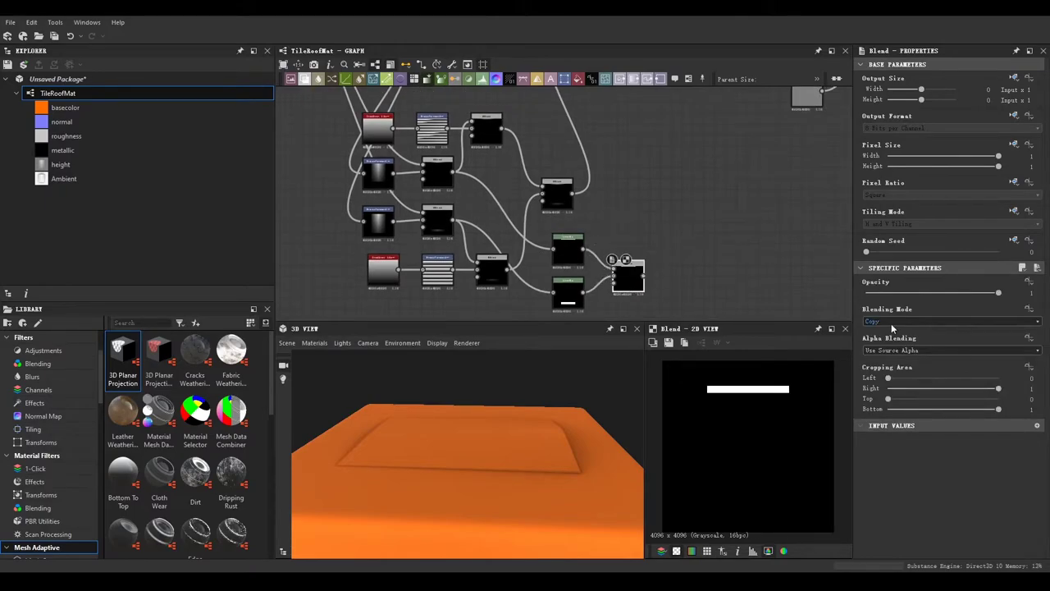
{"action": "scroll", "coordinate": [893, 322], "scroll_direction": "down", "scroll_amount": 1}
{"action": "scroll", "coordinate": [686, 251], "scroll_direction": "down", "scroll_amount": 2}
{"action": "left_click", "coordinate": [691, 217]}
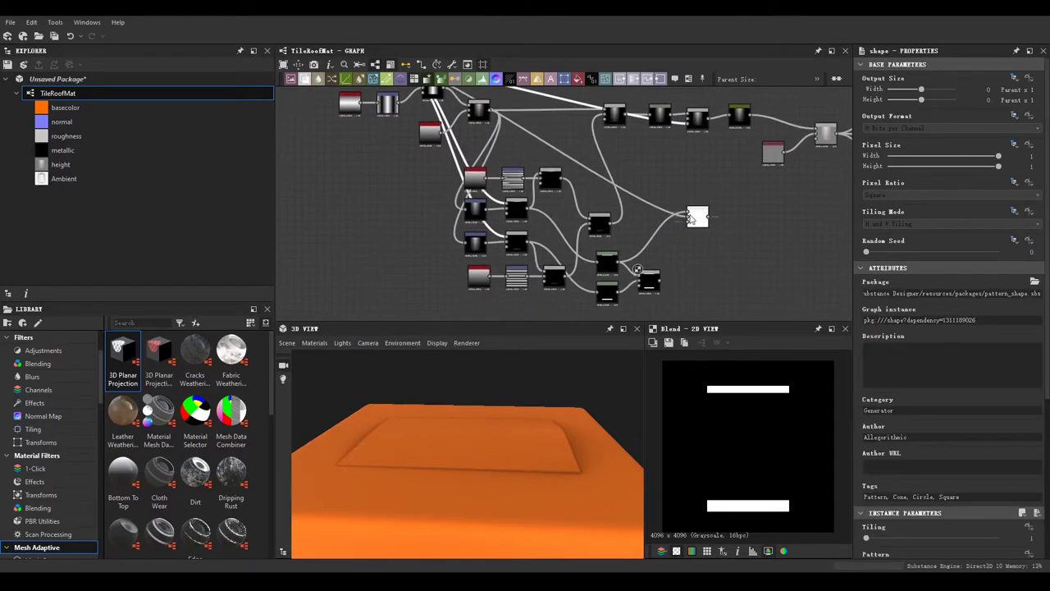
{"action": "mouse_move", "coordinate": [708, 219]}
{"action": "left_mouse_down"}
{"action": "mouse_move", "coordinate": [697, 258]}
{"action": "mouse_move", "coordinate": [645, 277]}
{"action": "left_mouse_up"}
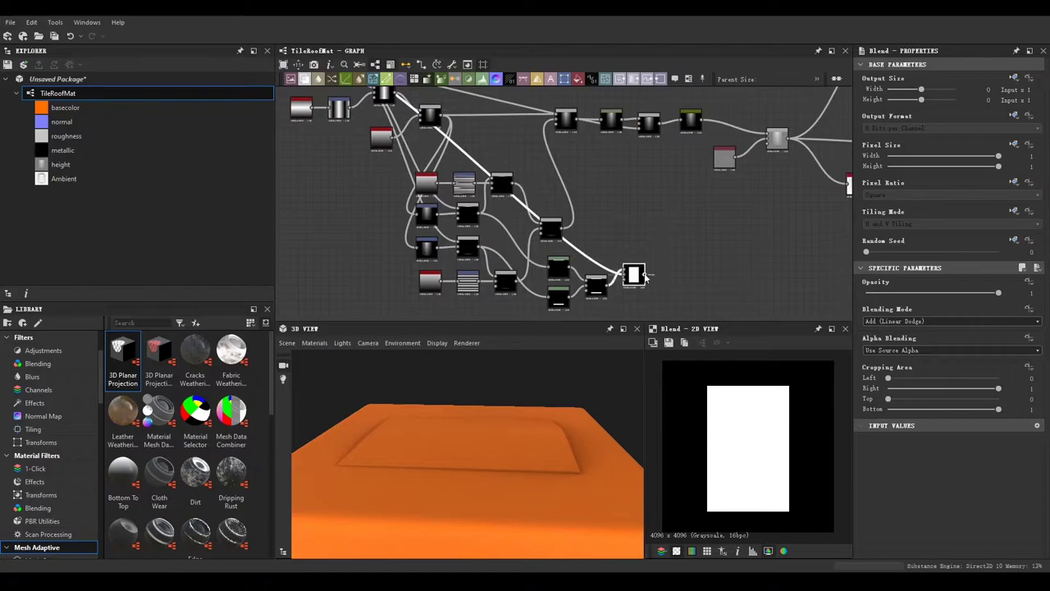
Step: Set the Blur intensity to 0.5
{"action": "left_click", "coordinate": [615, 123]}
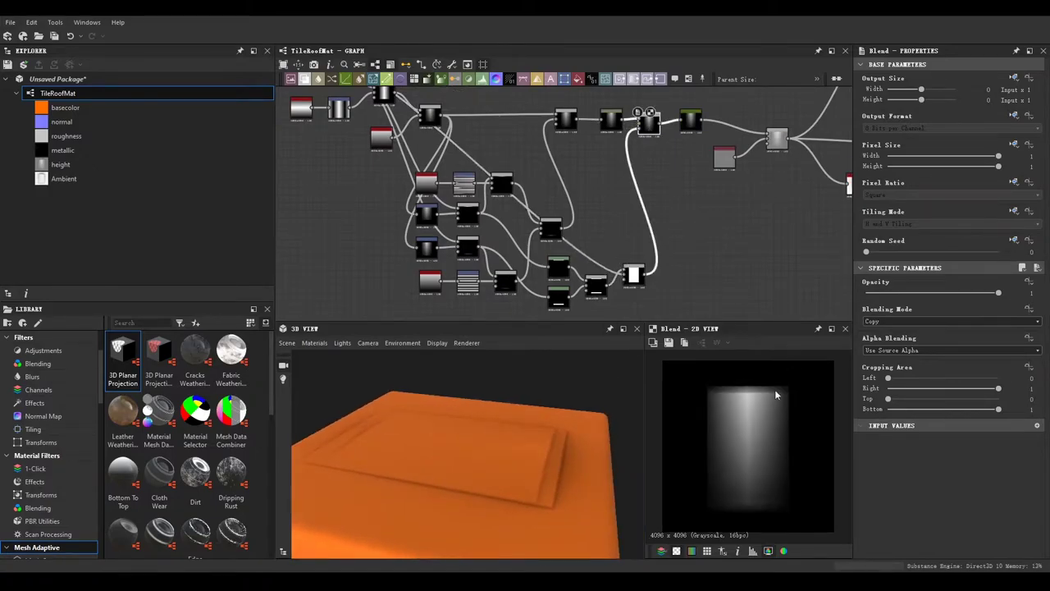
{"action": "scroll", "coordinate": [623, 130], "scroll_direction": "up", "scroll_amount": 3}
{"action": "double_click", "coordinate": [1027, 292]}
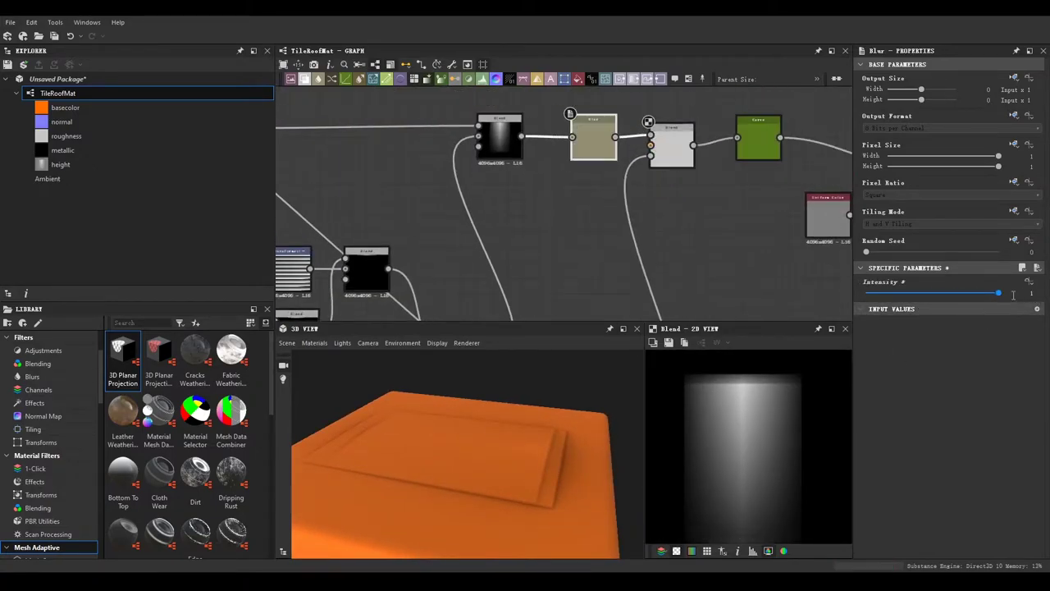
{"action": "type", "text": "0.5"}
{"action": "key", "text": "Return"}
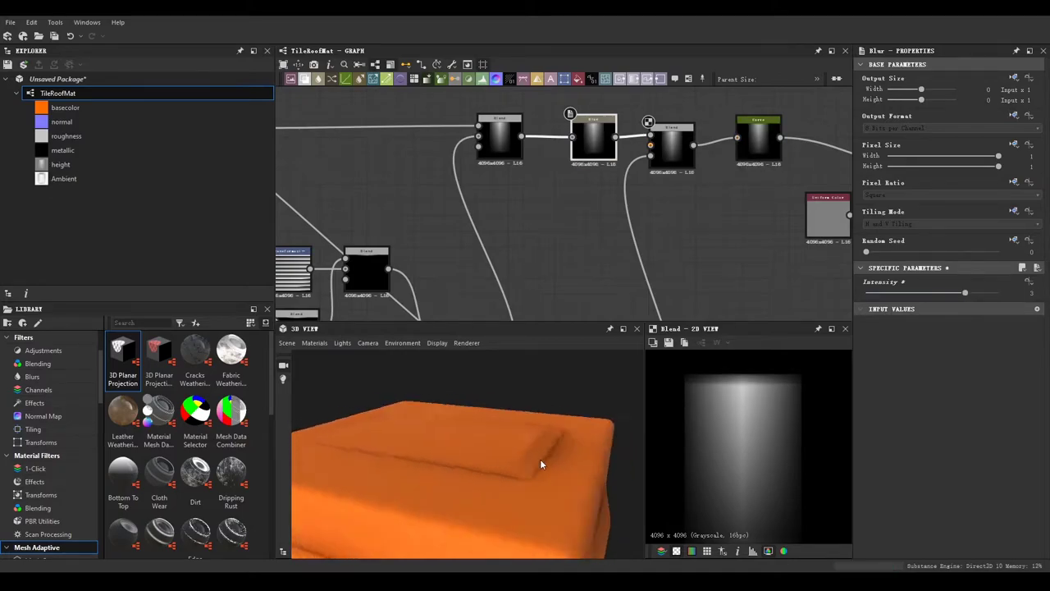
{"action": "scroll", "coordinate": [583, 198], "scroll_direction": "down", "scroll_amount": 2}
Step: Raise a Curve point to brighten the tile height midtones and inspect the shape in 3D
{"action": "left_click", "coordinate": [664, 194]}
{"action": "left_click_drag", "start_coordinate": [468, 127], "coordinate": [561, 146]}
{"action": "left_click", "coordinate": [663, 158]}
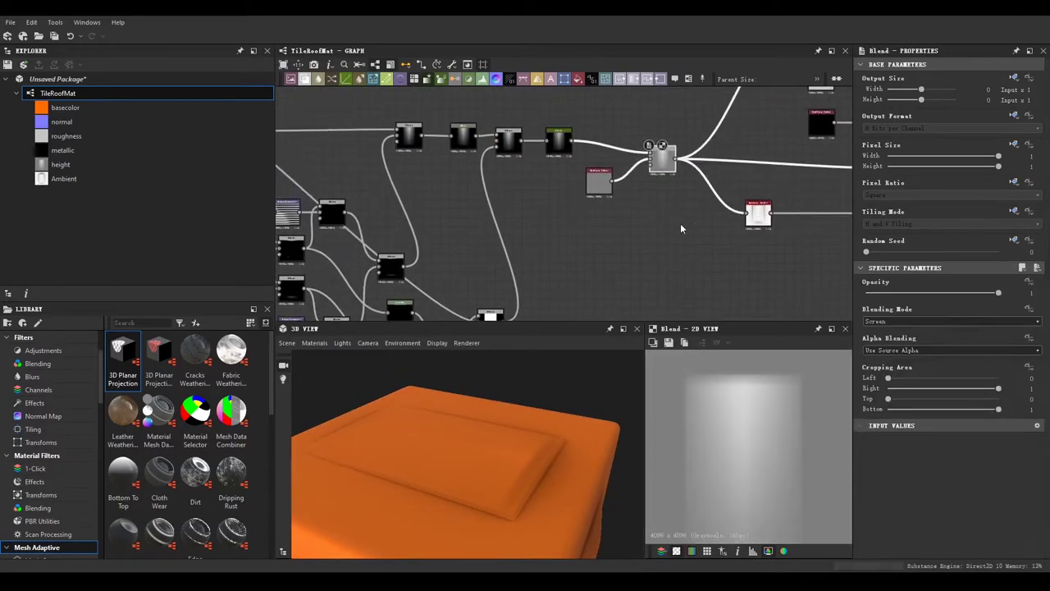
{"action": "left_click", "coordinate": [558, 141]}
{"action": "left_click_drag", "start_coordinate": [957, 412], "coordinate": [956, 380]}
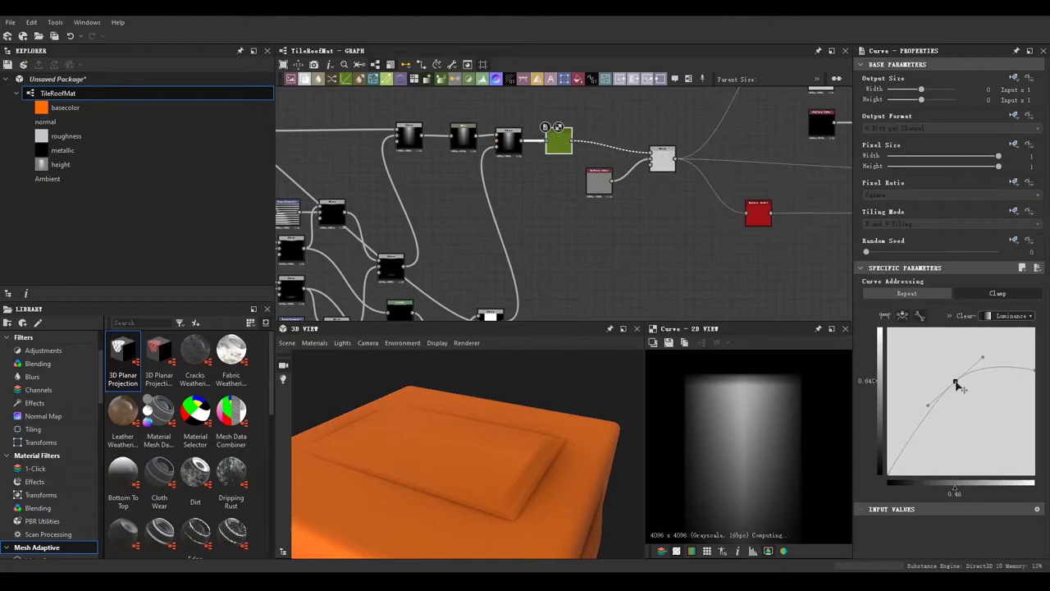
{"action": "left_click_drag", "start_coordinate": [508, 447], "coordinate": [603, 458]}
{"action": "scroll", "coordinate": [629, 173], "scroll_direction": "down", "scroll_amount": 5}
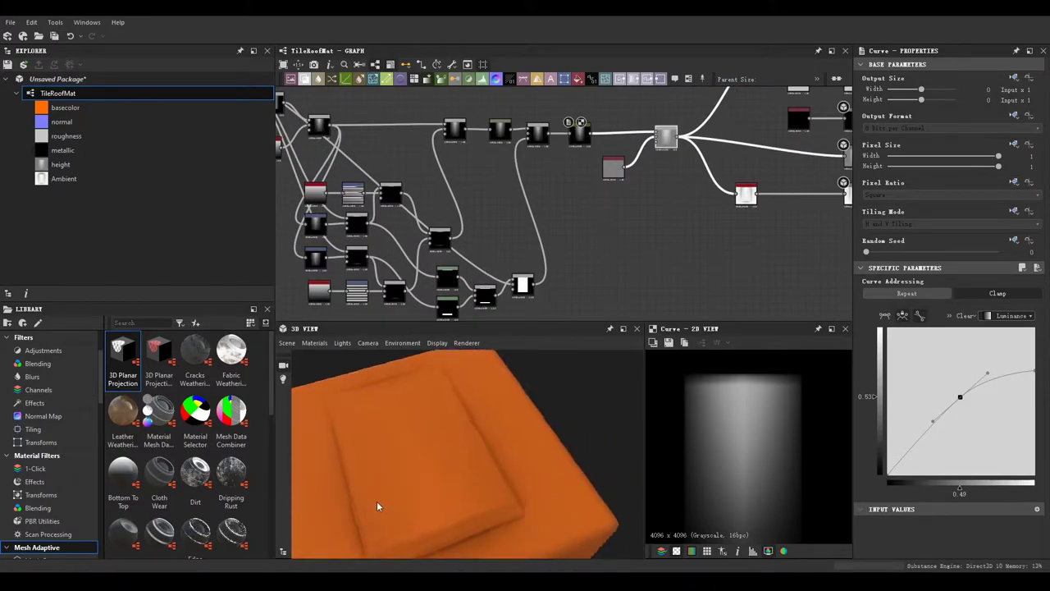
{"action": "left_click_drag", "start_coordinate": [380, 439], "coordinate": [366, 443]}
{"action": "scroll", "coordinate": [538, 222], "scroll_direction": "down", "scroll_amount": 2}
{"action": "scroll", "coordinate": [538, 216], "scroll_direction": "up", "scroll_amount": 2}
{"action": "scroll", "coordinate": [507, 164], "scroll_direction": "up", "scroll_amount": 3}
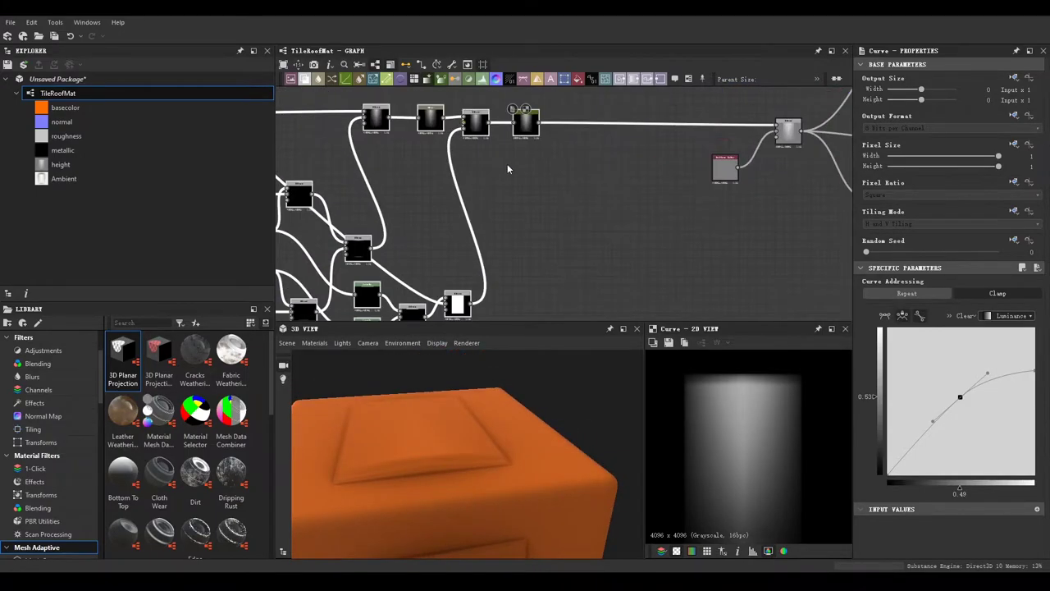
{"action": "scroll", "coordinate": [505, 164], "scroll_direction": "up", "scroll_amount": 2}
Step: Insert a Levels node after the Blur, lowering its white level and raising its black level
{"action": "left_click", "coordinate": [457, 115]}
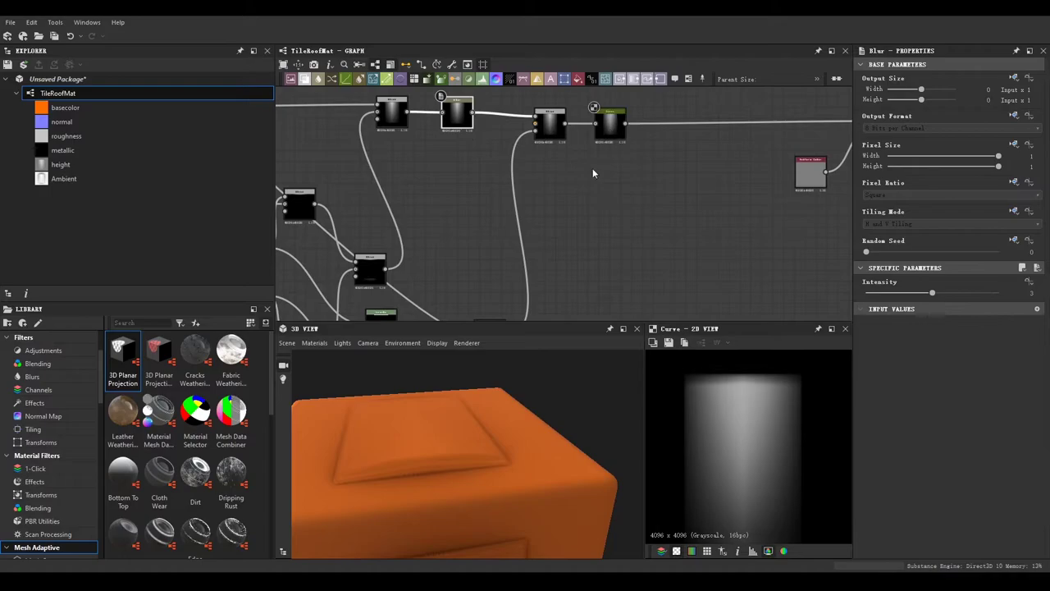
{"action": "left_click", "coordinate": [553, 82]}
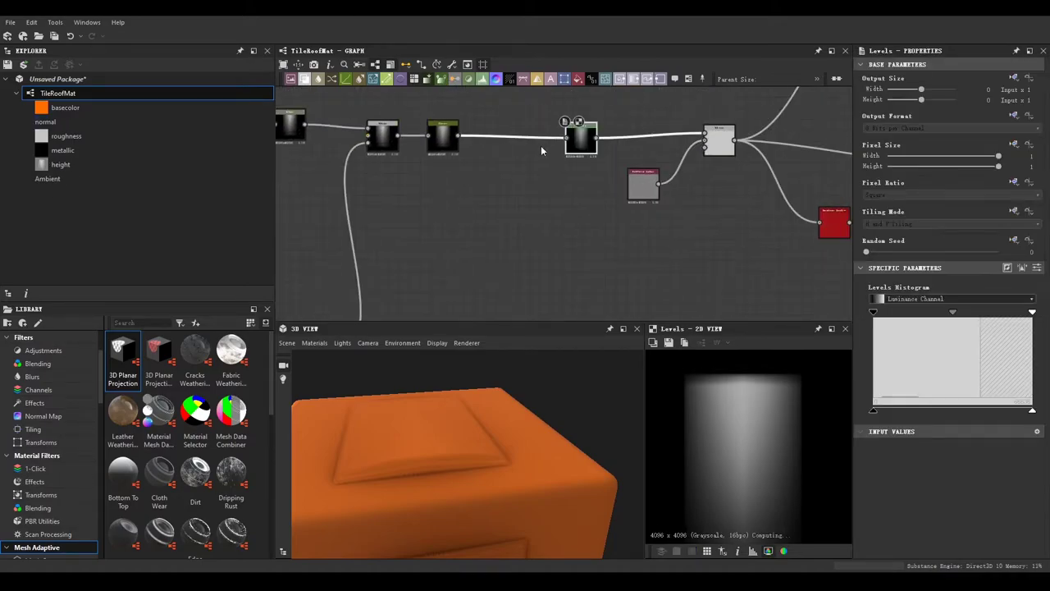
{"action": "left_click_drag", "start_coordinate": [1032, 313], "coordinate": [880, 312]}
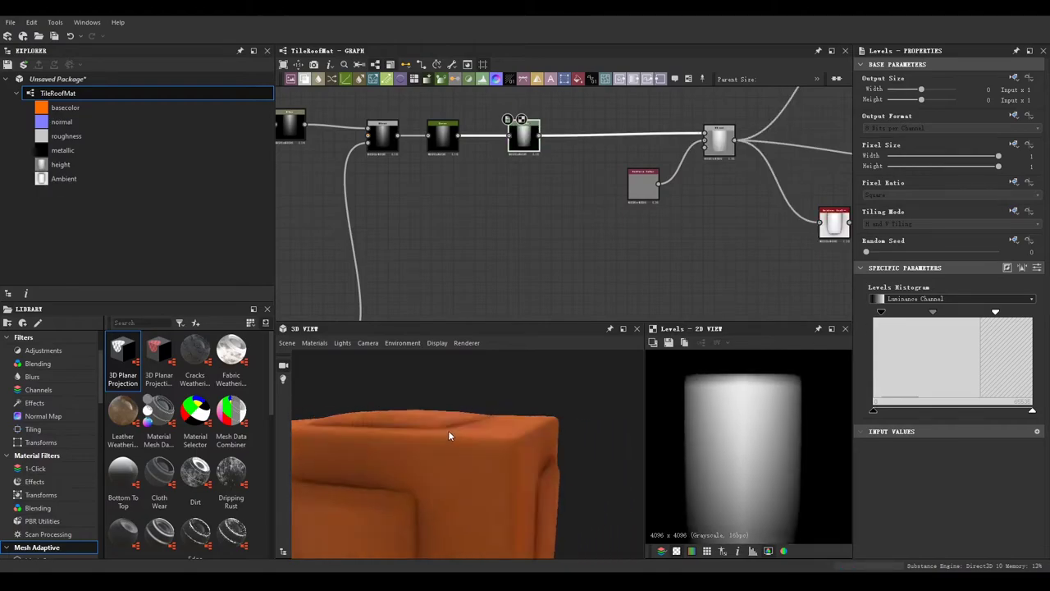
{"action": "mouse_move", "coordinate": [447, 430]}
{"action": "left_mouse_down"}
{"action": "mouse_move", "coordinate": [604, 441]}
{"action": "mouse_move", "coordinate": [533, 459]}
{"action": "left_mouse_up"}
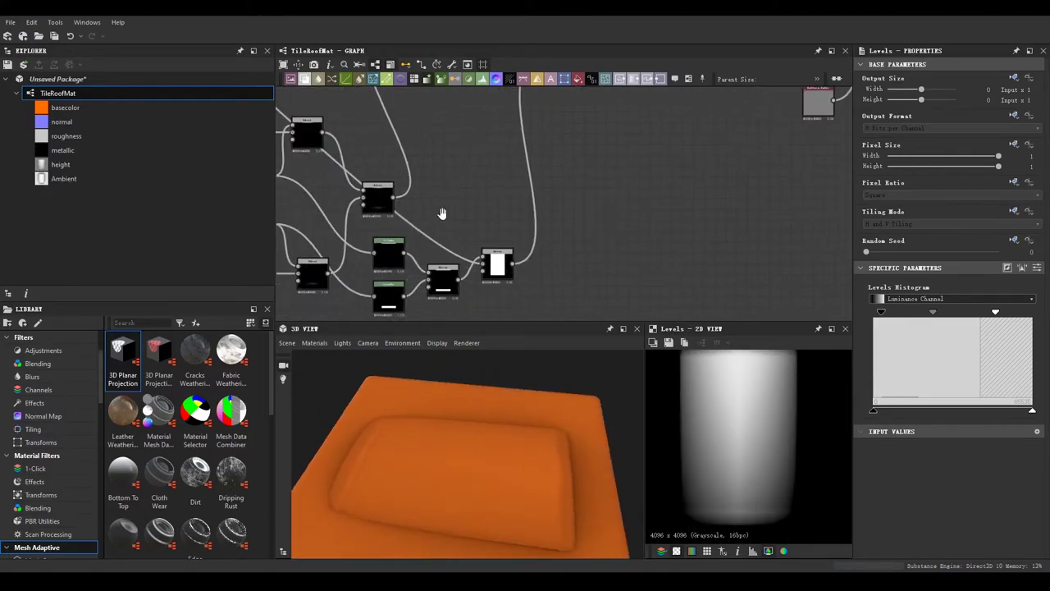
{"action": "left_click", "coordinate": [466, 269]}
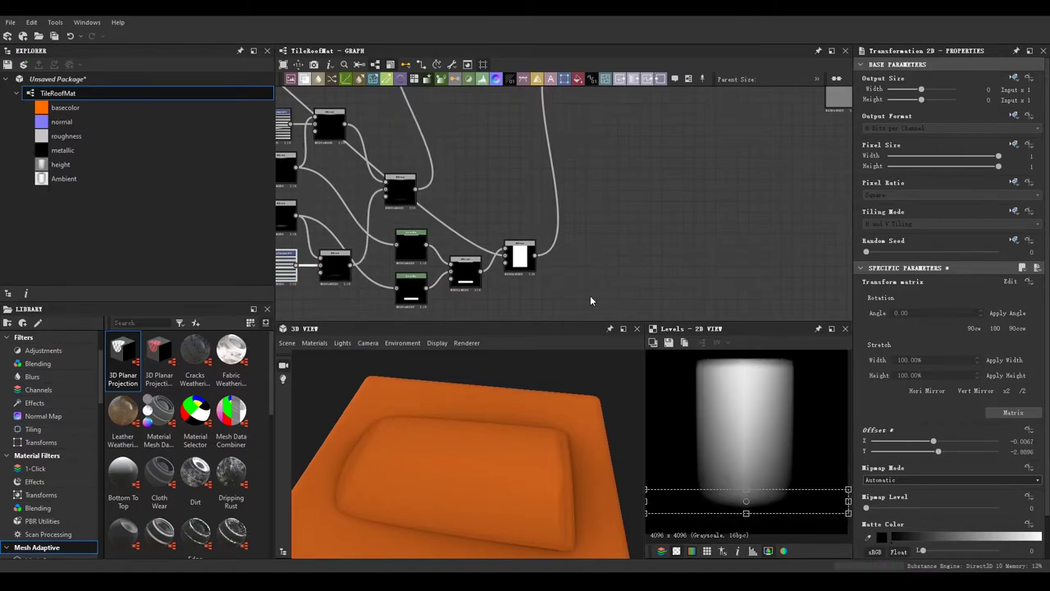
Step: Lower the Transformation 2D Offset Y to −5.51, pushing the gradient further down
{"action": "left_click_drag", "start_coordinate": [284, 184], "coordinate": [397, 195]}
{"action": "double_click", "coordinate": [392, 148]}
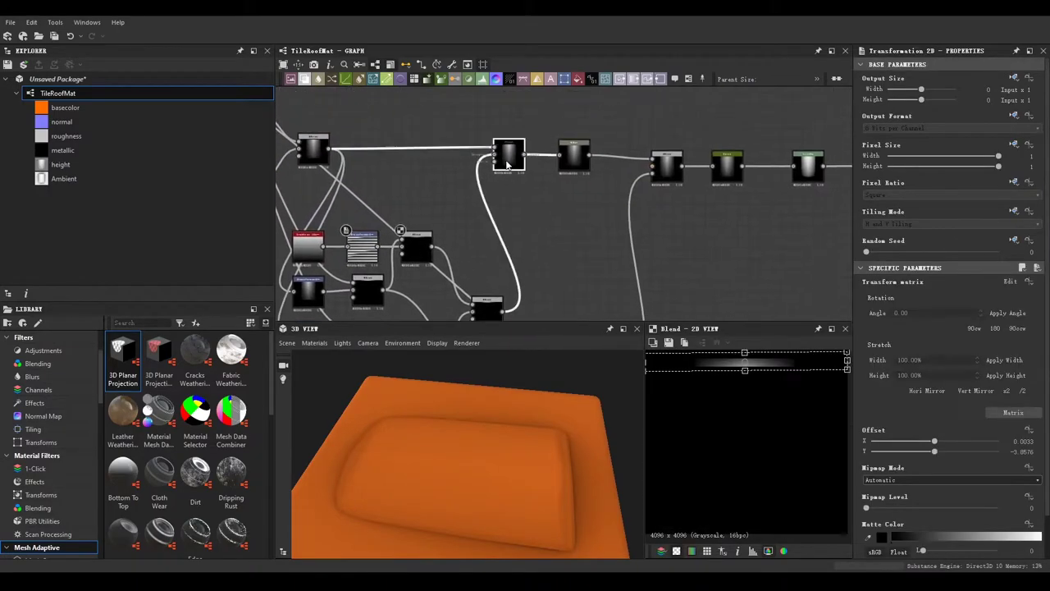
{"action": "left_click_drag", "start_coordinate": [745, 502], "coordinate": [778, 367]}
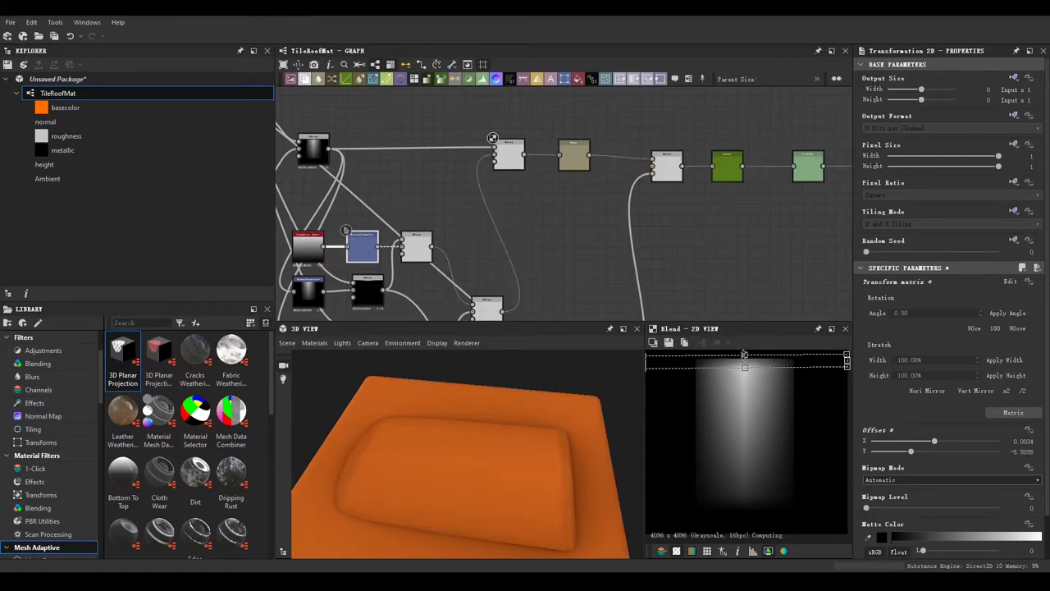
Step: Drag the Levels white point left to strengthen the gradient highlight, then check the tile bump
{"action": "left_click_drag", "start_coordinate": [510, 435], "coordinate": [506, 431]}
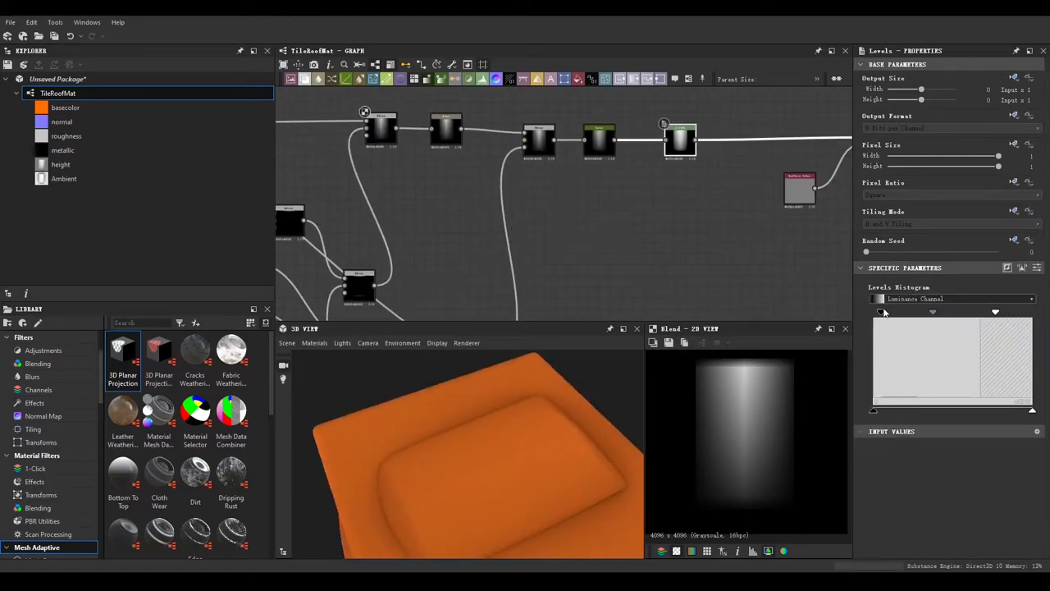
{"action": "left_click_drag", "start_coordinate": [525, 504], "coordinate": [492, 459]}
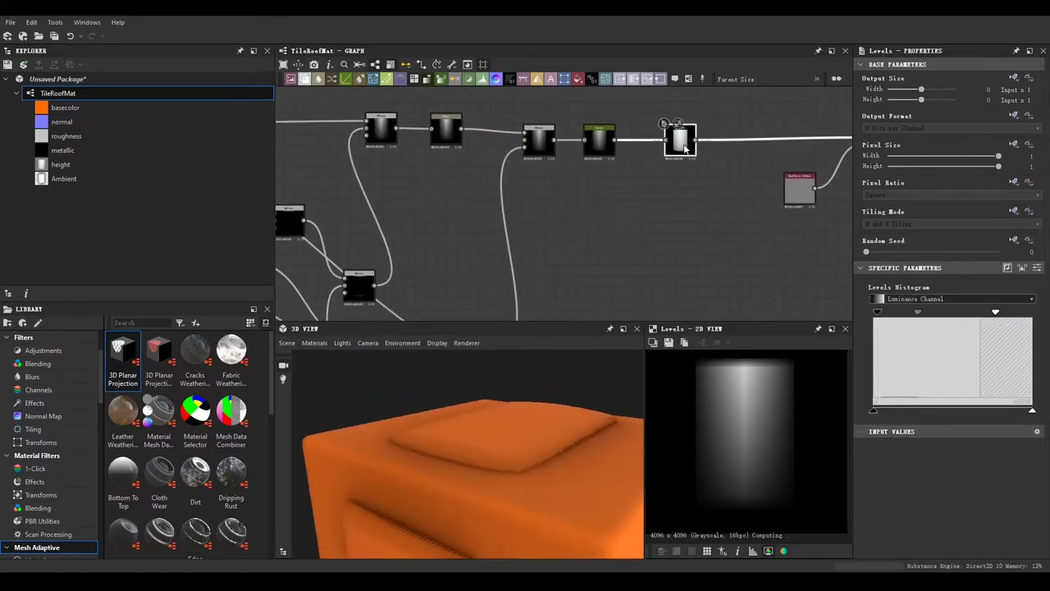
{"action": "left_click_drag", "start_coordinate": [994, 313], "coordinate": [924, 314]}
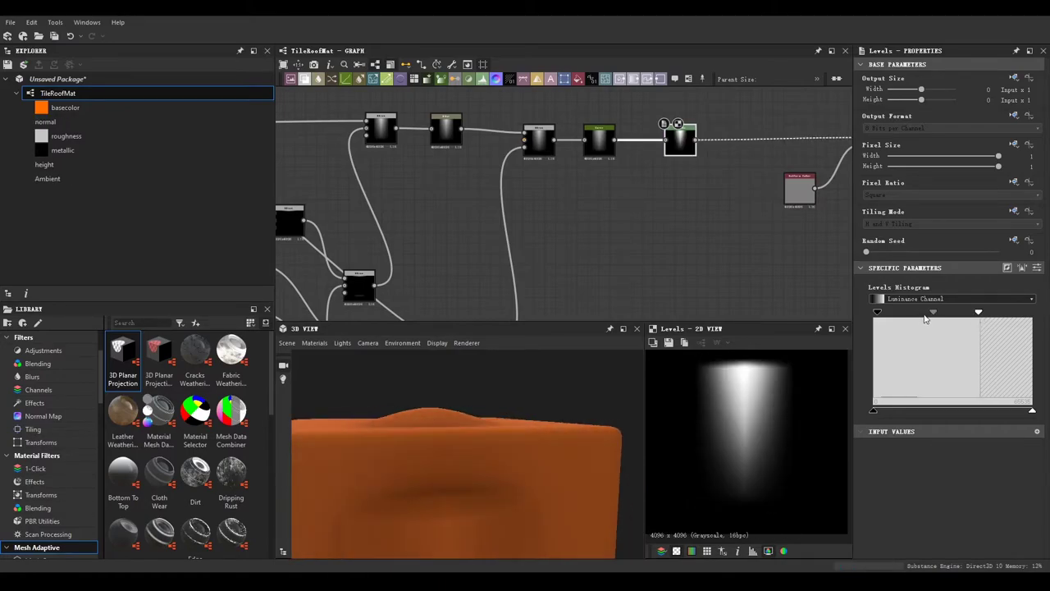
{"action": "mouse_move", "coordinate": [459, 459]}
{"action": "left_mouse_down"}
{"action": "mouse_move", "coordinate": [495, 446]}
{"action": "mouse_move", "coordinate": [393, 407]}
{"action": "mouse_move", "coordinate": [424, 433]}
{"action": "mouse_move", "coordinate": [492, 427]}
{"action": "left_mouse_up"}
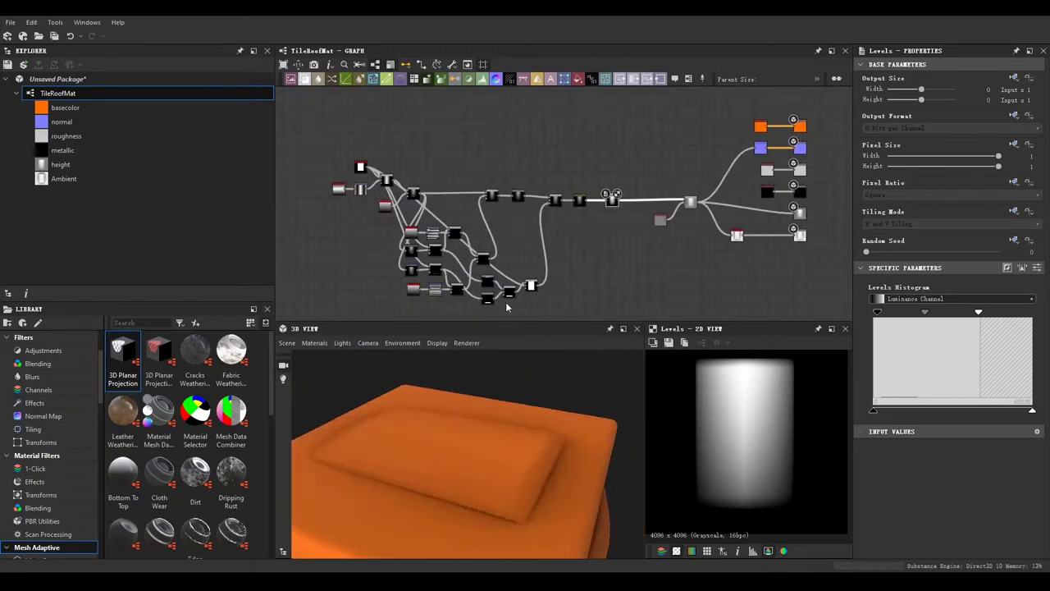
Step: Add a 10 by 10 Tile Generator wired between the Levels and Blend nodes
{"action": "scroll", "coordinate": [578, 215], "scroll_direction": "up", "scroll_amount": 3}
{"action": "scroll", "coordinate": [579, 215], "scroll_direction": "up", "scroll_amount": 2}
{"action": "key", "text": "ctrl+v"}
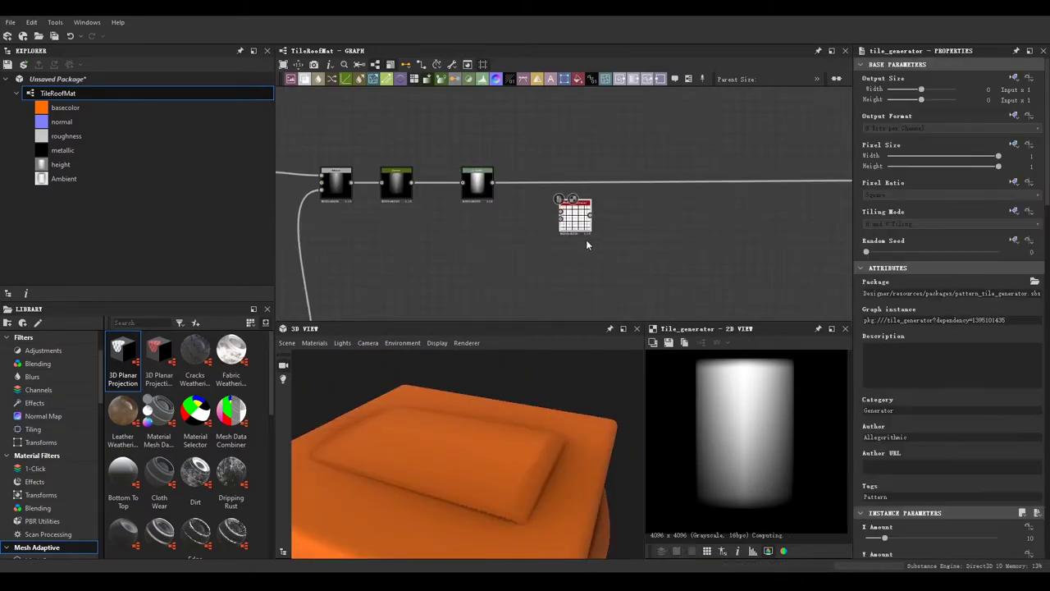
{"action": "scroll", "coordinate": [618, 205], "scroll_direction": "up", "scroll_amount": 2}
{"action": "scroll", "coordinate": [416, 203], "scroll_direction": "down", "scroll_amount": 2}
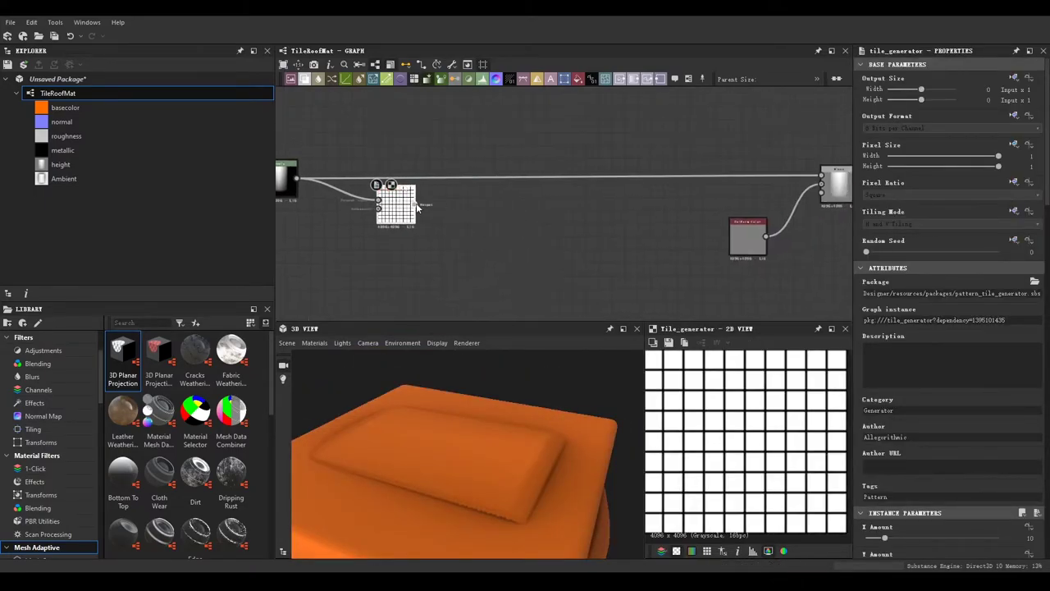
{"action": "left_click_drag", "start_coordinate": [817, 175], "coordinate": [821, 181]}
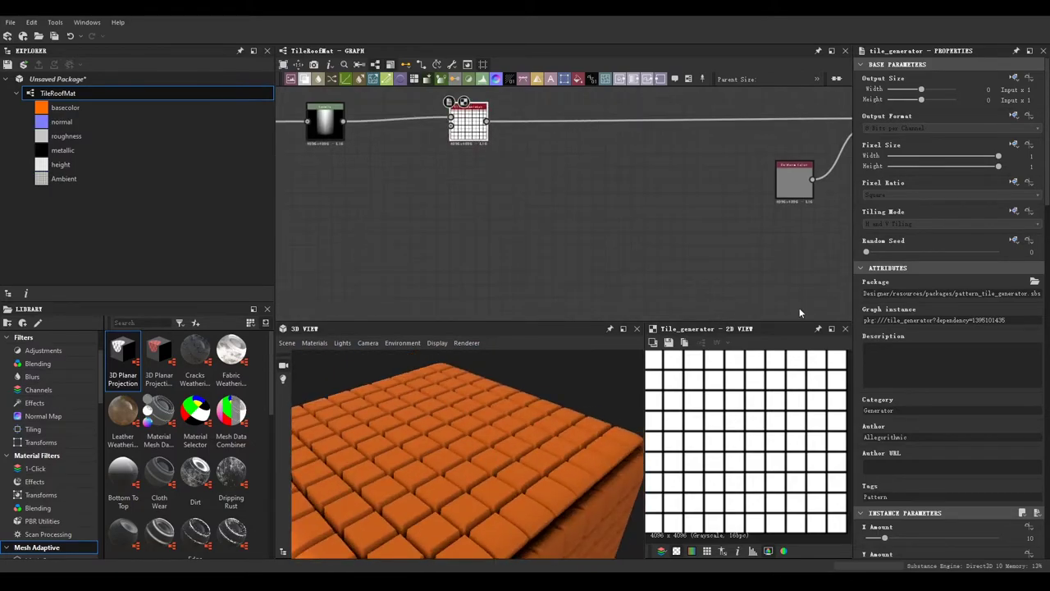
{"action": "scroll", "coordinate": [898, 447], "scroll_direction": "down", "scroll_amount": 2}
{"action": "scroll", "coordinate": [897, 446], "scroll_direction": "down", "scroll_amount": 1}
{"action": "scroll", "coordinate": [902, 476], "scroll_direction": "down", "scroll_amount": 3}
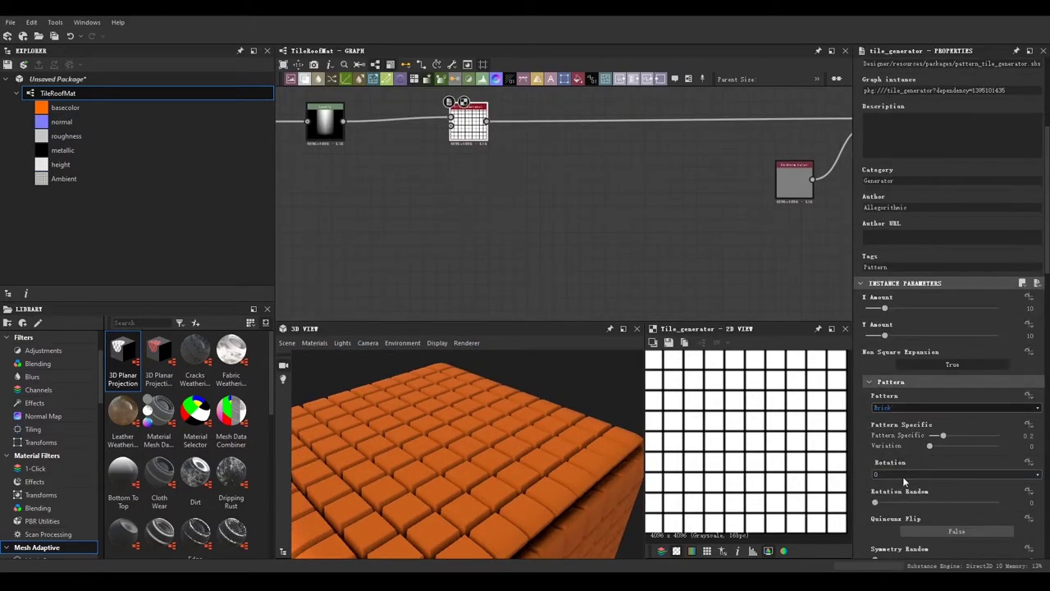
Step: Set the Tile Generator pattern to Image Input with a negative Interstice X near −1.1
{"action": "left_click", "coordinate": [907, 418]}
{"action": "scroll", "coordinate": [929, 393], "scroll_direction": "down", "scroll_amount": 5}
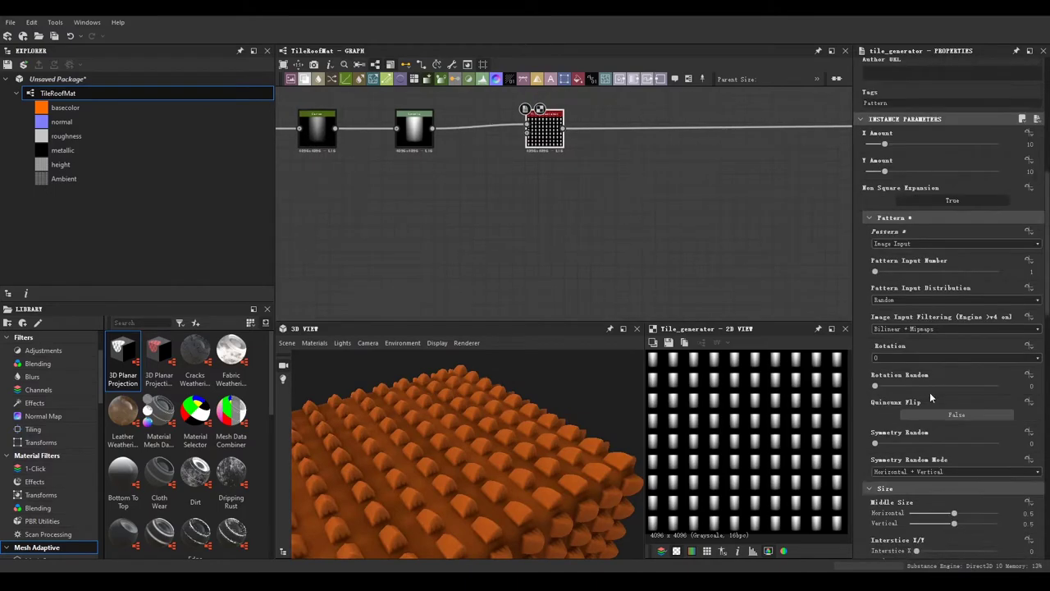
{"action": "scroll", "coordinate": [930, 398], "scroll_direction": "down", "scroll_amount": 8}
{"action": "scroll", "coordinate": [921, 402], "scroll_direction": "down", "scroll_amount": 7}
{"action": "scroll", "coordinate": [892, 282], "scroll_direction": "down", "scroll_amount": 10}
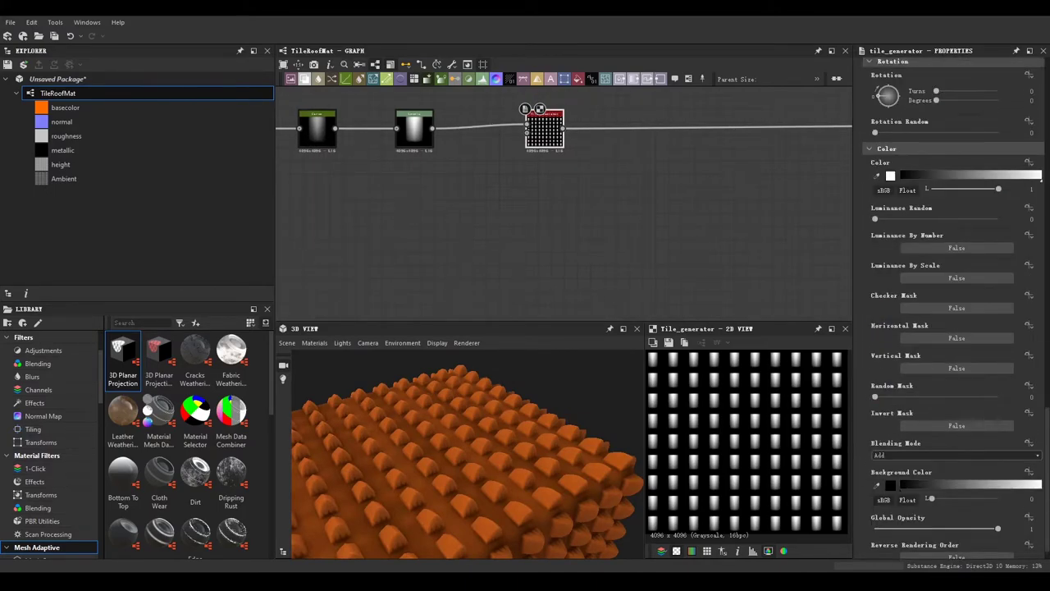
{"action": "scroll", "coordinate": [892, 283], "scroll_direction": "up", "scroll_amount": 12}
{"action": "scroll", "coordinate": [891, 282], "scroll_direction": "up", "scroll_amount": 4}
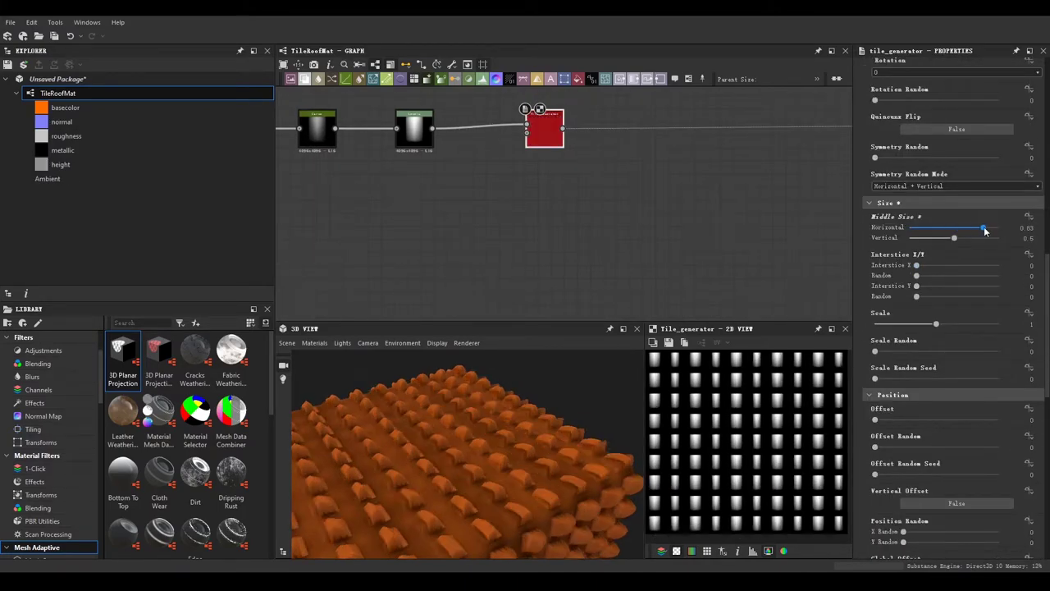
{"action": "left_click_drag", "start_coordinate": [917, 265], "coordinate": [916, 266]}
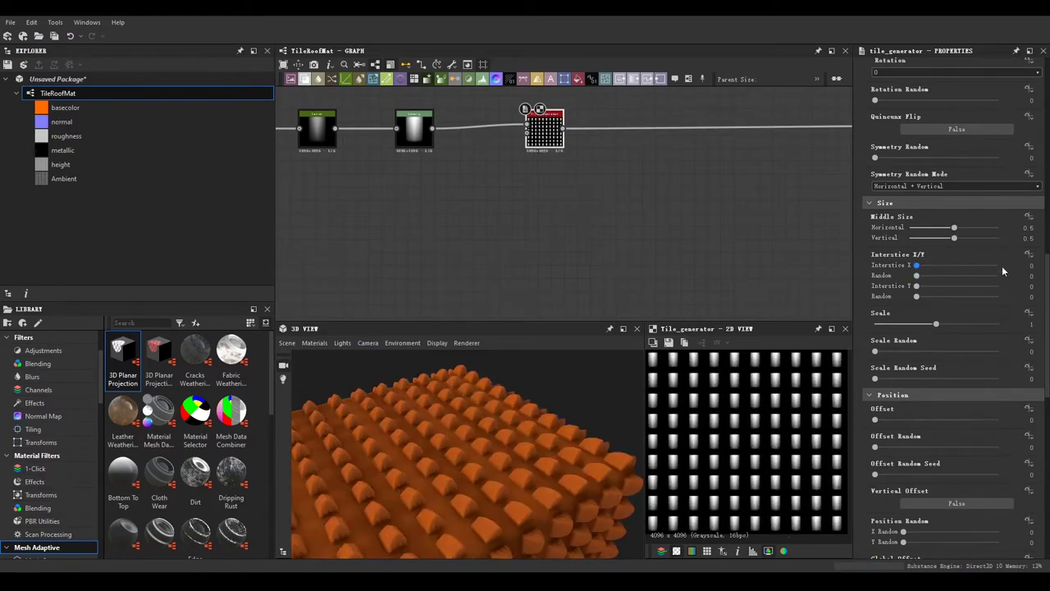
{"action": "scroll", "coordinate": [977, 285], "scroll_direction": "up", "scroll_amount": 1}
{"action": "scroll", "coordinate": [989, 320], "scroll_direction": "down", "scroll_amount": 1}
{"action": "scroll", "coordinate": [989, 321], "scroll_direction": "up", "scroll_amount": 1}
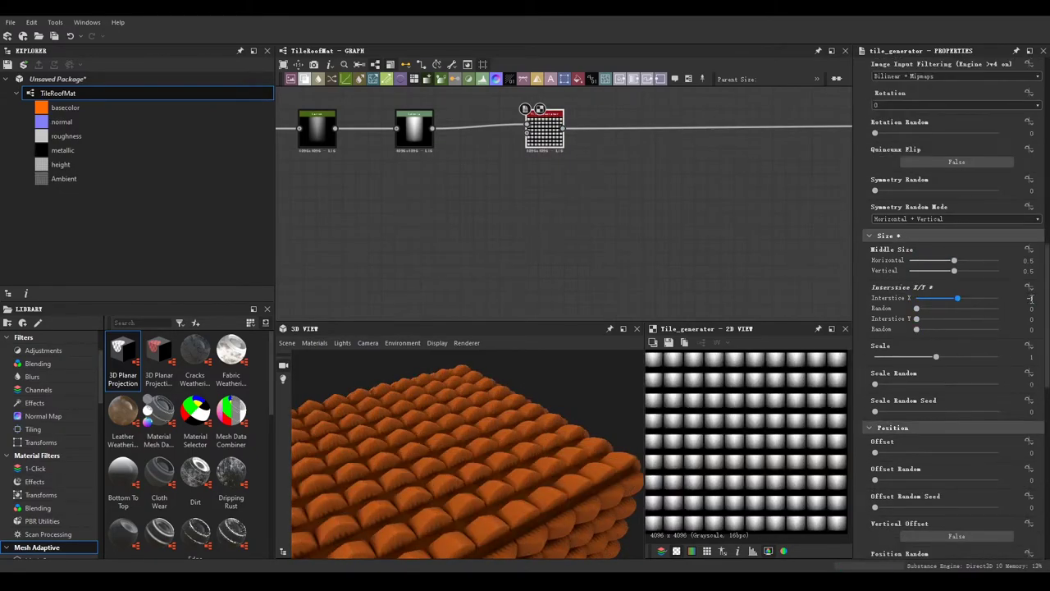
{"action": "type", "text": ".2"}
{"action": "key", "text": "Return"}
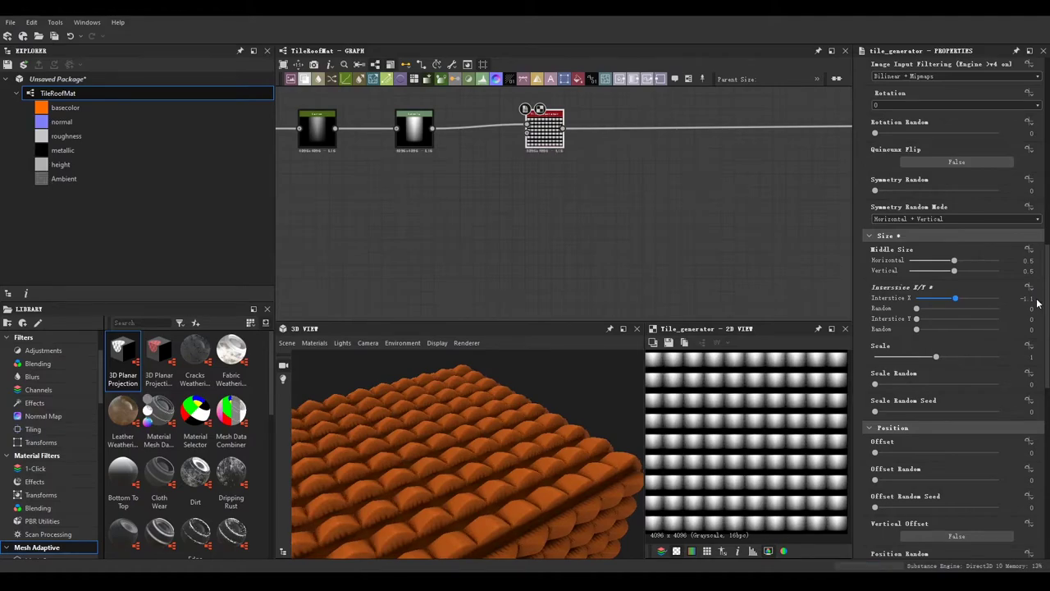
Step: Lower Y Amount to 5 and view the overlapping tile rows from the side
{"action": "scroll", "coordinate": [985, 271], "scroll_direction": "up", "scroll_amount": 1}
{"action": "scroll", "coordinate": [984, 246], "scroll_direction": "up", "scroll_amount": 9}
{"action": "left_click_drag", "start_coordinate": [885, 247], "coordinate": [871, 249]}
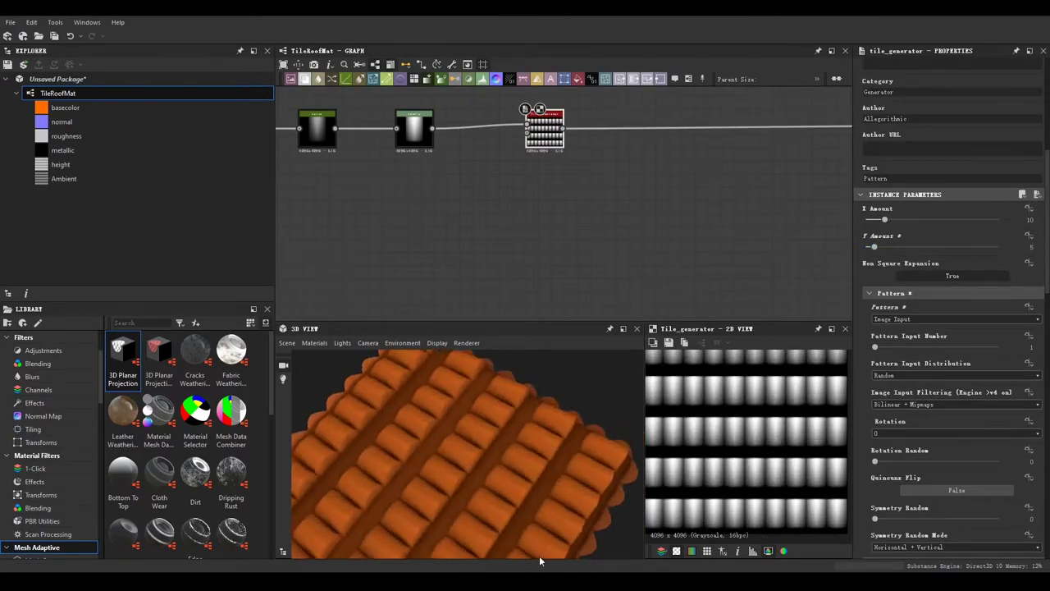
{"action": "left_click_drag", "start_coordinate": [539, 555], "coordinate": [566, 437]}
{"action": "left_click_drag", "start_coordinate": [541, 377], "coordinate": [540, 402]}
Step: Set the Tile Generator X Amount to 8
{"action": "left_click", "coordinate": [732, 164]}
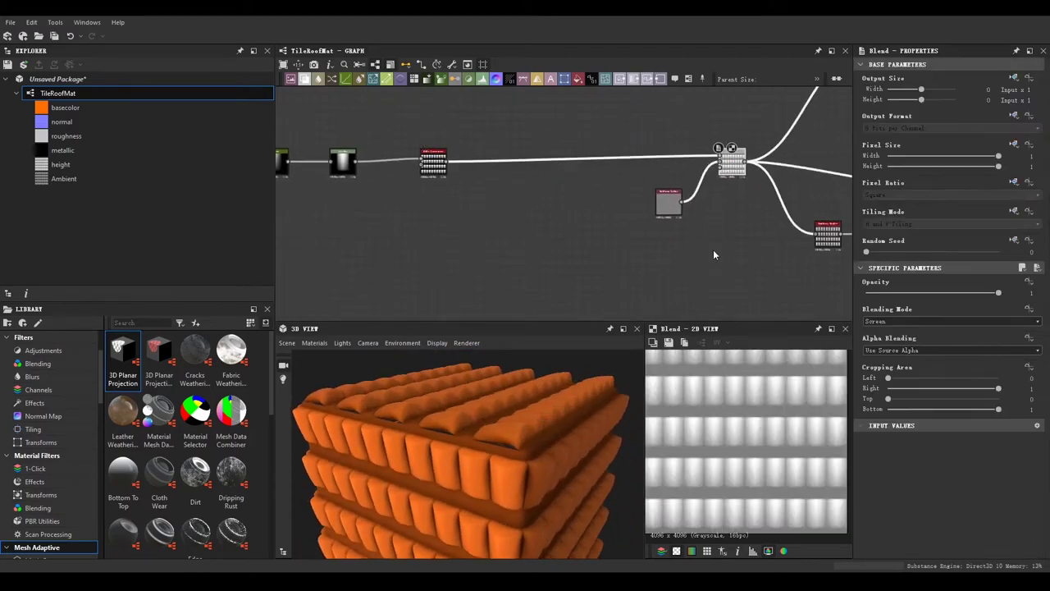
{"action": "scroll", "coordinate": [896, 423], "scroll_direction": "down", "scroll_amount": 3}
{"action": "scroll", "coordinate": [895, 424], "scroll_direction": "down", "scroll_amount": 3}
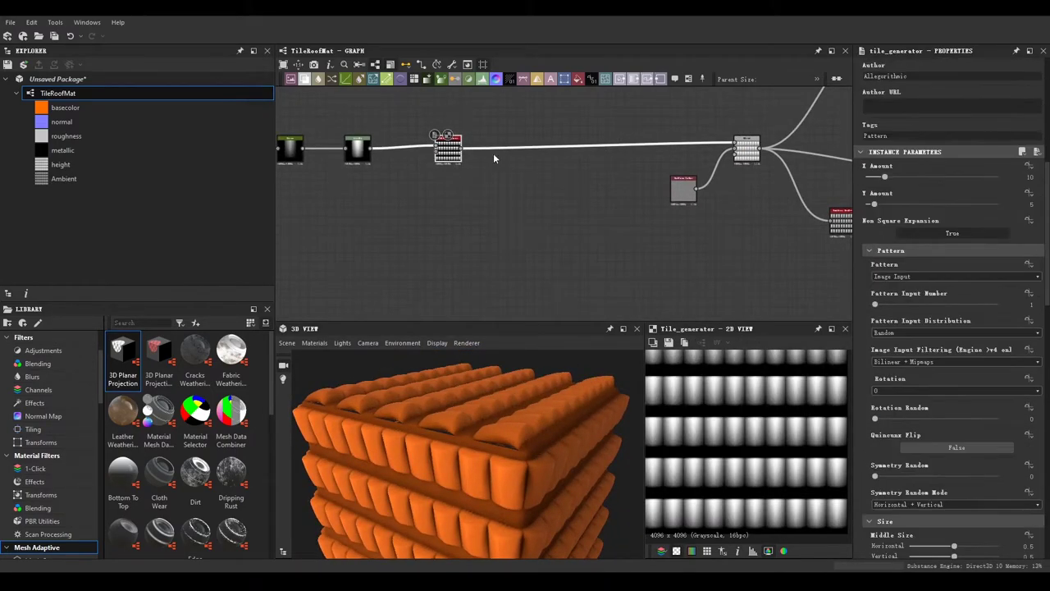
{"action": "left_click_drag", "start_coordinate": [555, 482], "coordinate": [558, 516]}
{"action": "scroll", "coordinate": [898, 414], "scroll_direction": "down", "scroll_amount": 3}
{"action": "scroll", "coordinate": [717, 390], "scroll_direction": "down", "scroll_amount": 2}
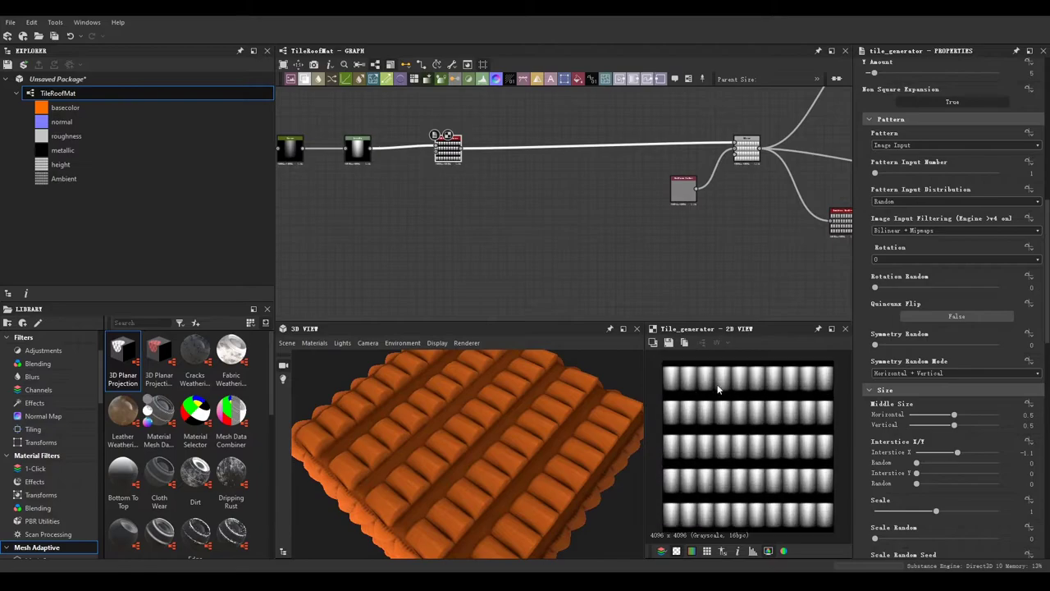
{"action": "scroll", "coordinate": [922, 389], "scroll_direction": "down", "scroll_amount": 3}
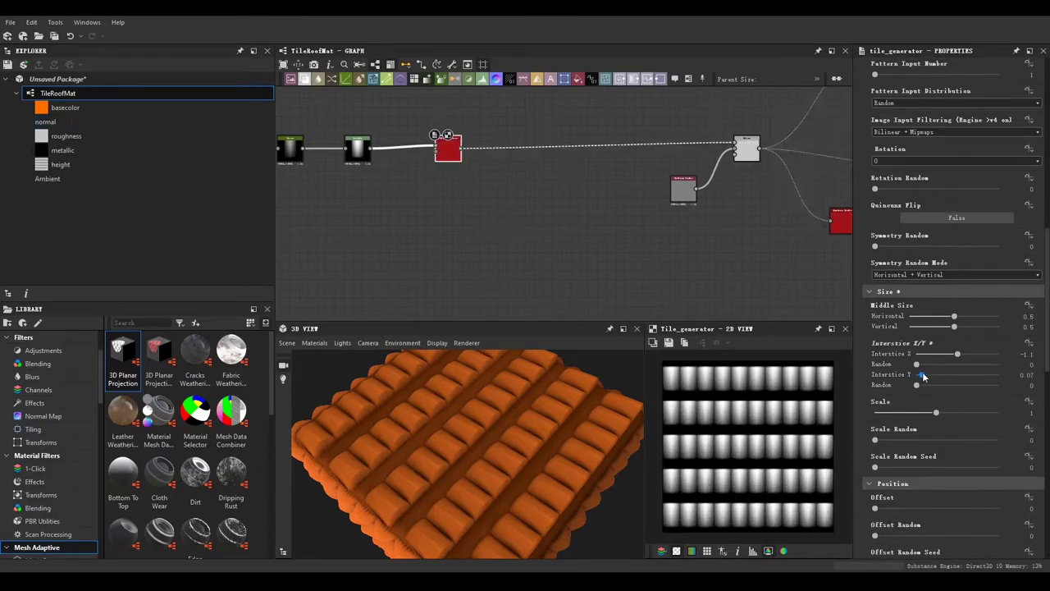
{"action": "scroll", "coordinate": [1023, 209], "scroll_direction": "up", "scroll_amount": 8}
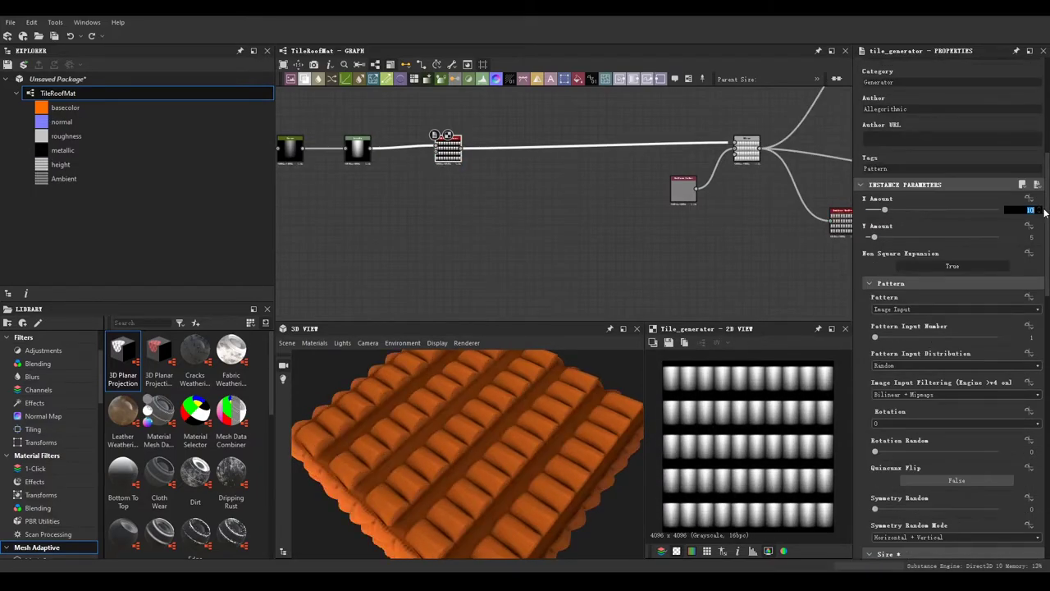
{"action": "type", "text": "8"}
{"action": "key", "text": "Return"}
Step: Settle the Tile Generator Y Amount at 4 rows after trying 2 and 6
{"action": "scroll", "coordinate": [875, 238], "scroll_direction": "down", "scroll_amount": 1}
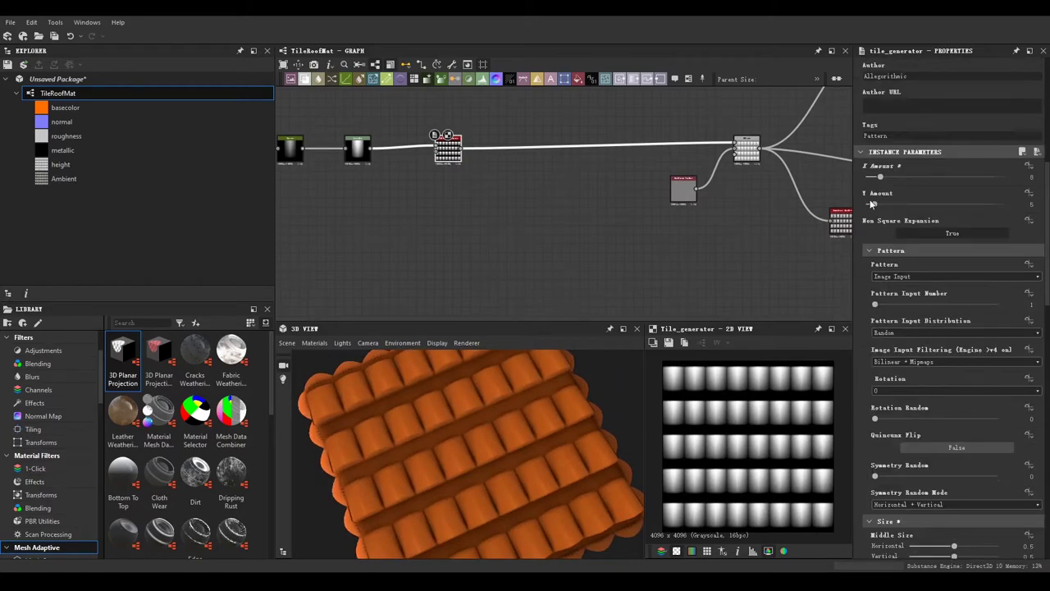
{"action": "type", "text": "2"}
{"action": "key", "text": "Return"}
{"action": "left_click", "coordinate": [1043, 213]}
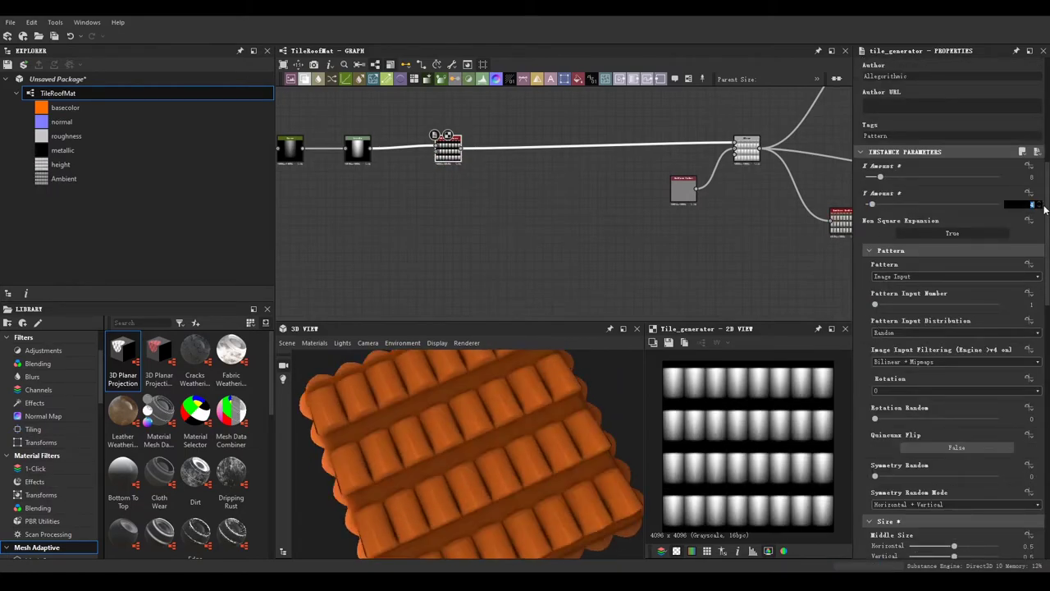
{"action": "type", "text": "6"}
{"action": "key", "text": "Return"}
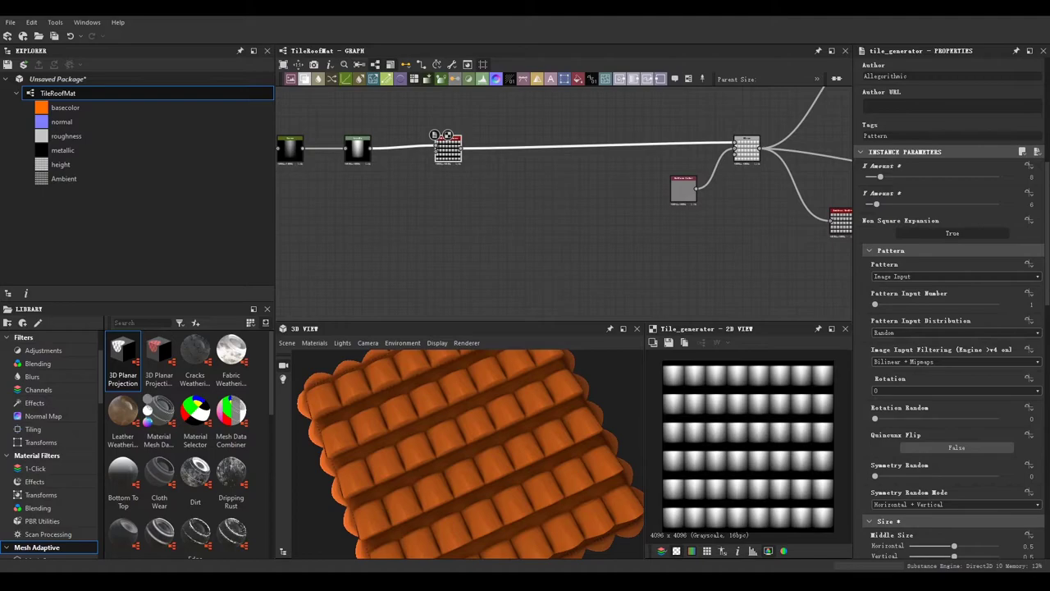
{"action": "key", "text": "Return"}
Step: Widen the row gaps with Interstice Y 0.25 and inspect the tiles from several 3D angles
{"action": "scroll", "coordinate": [921, 351], "scroll_direction": "down", "scroll_amount": 5}
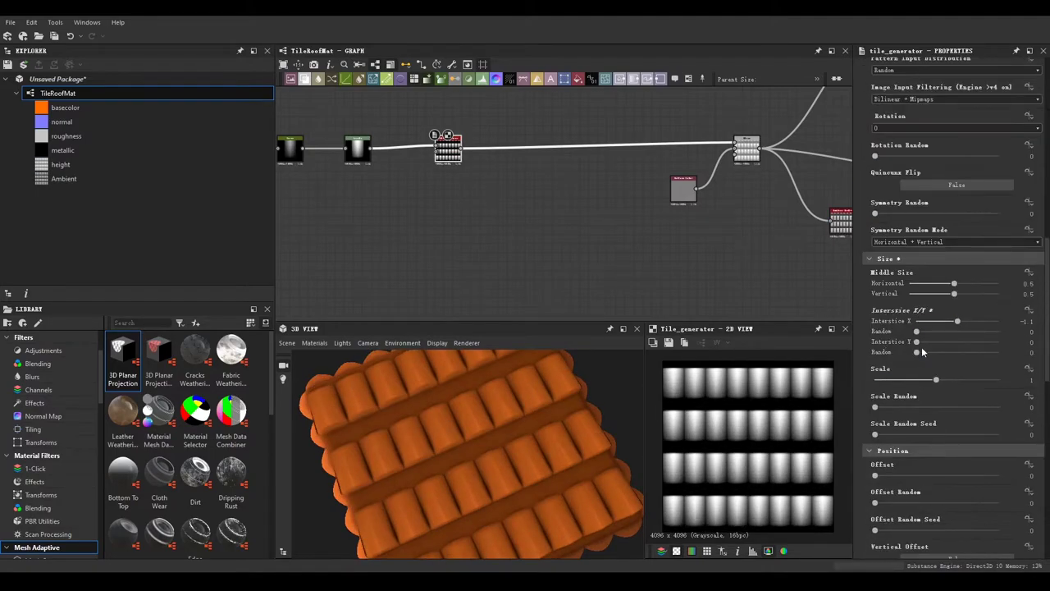
{"action": "left_click_drag", "start_coordinate": [916, 341], "coordinate": [936, 341]}
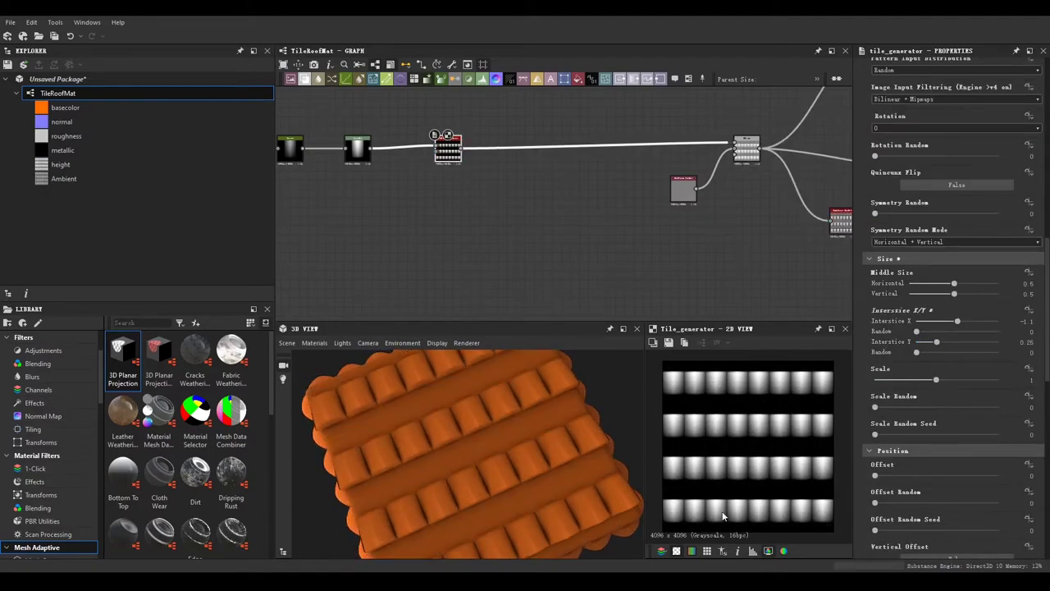
{"action": "scroll", "coordinate": [862, 309], "scroll_direction": "up", "scroll_amount": 5}
{"action": "mouse_move", "coordinate": [590, 410]}
{"action": "left_mouse_down"}
{"action": "mouse_move", "coordinate": [523, 449]}
{"action": "mouse_move", "coordinate": [574, 434]}
{"action": "left_mouse_up"}
{"action": "scroll", "coordinate": [996, 342], "scroll_direction": "down", "scroll_amount": 5}
{"action": "scroll", "coordinate": [904, 293], "scroll_direction": "up", "scroll_amount": 5}
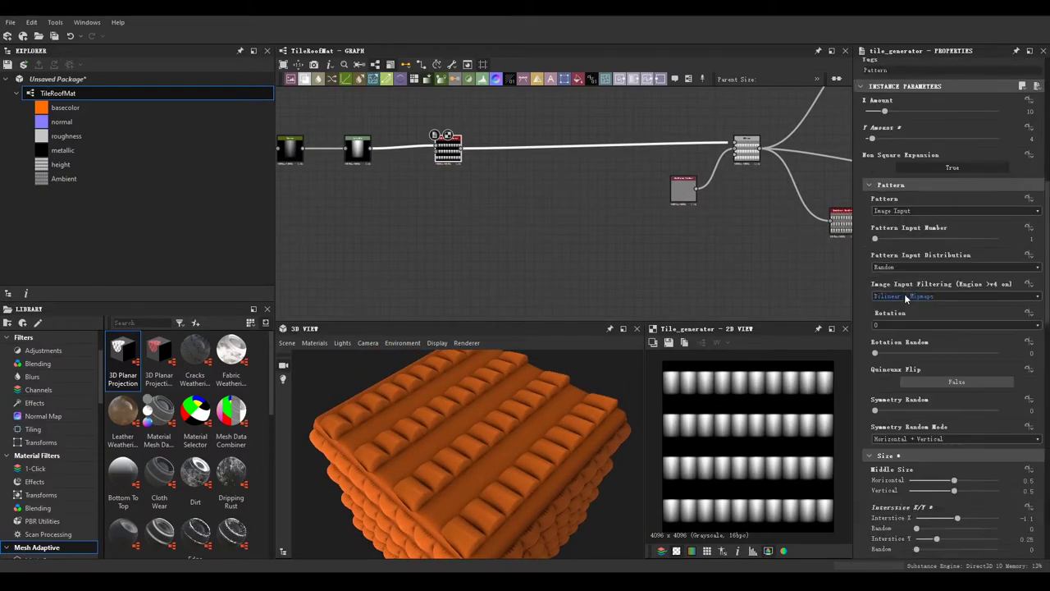
{"action": "scroll", "coordinate": [921, 416], "scroll_direction": "down", "scroll_amount": 10}
{"action": "scroll", "coordinate": [917, 422], "scroll_direction": "down", "scroll_amount": 5}
{"action": "scroll", "coordinate": [494, 438], "scroll_direction": "up", "scroll_amount": 5}
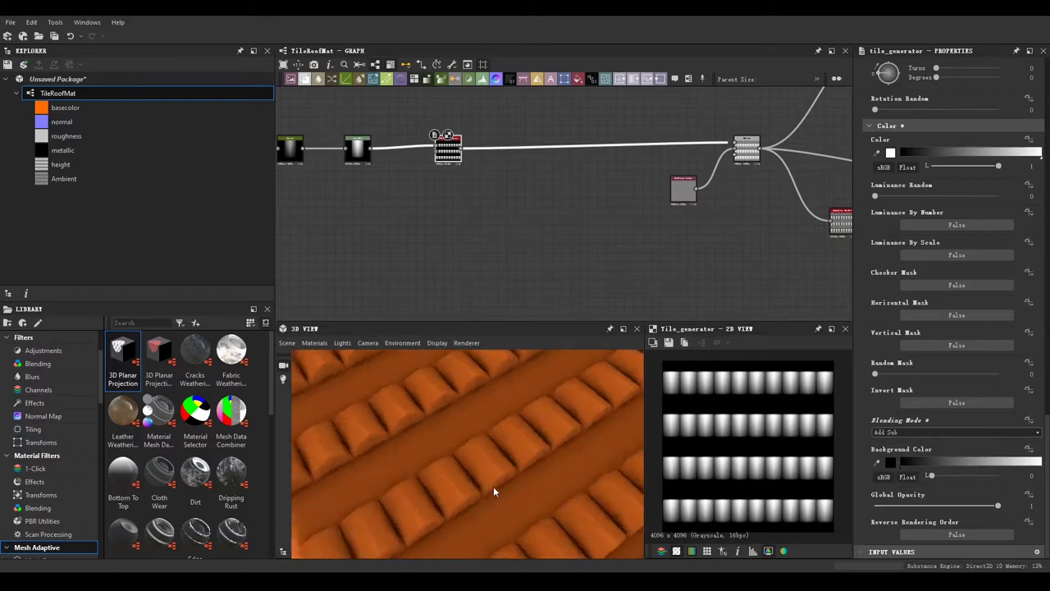
{"action": "mouse_move", "coordinate": [493, 486]}
{"action": "left_mouse_down"}
{"action": "mouse_move", "coordinate": [514, 457]}
{"action": "mouse_move", "coordinate": [491, 410]}
{"action": "mouse_move", "coordinate": [382, 391]}
{"action": "mouse_move", "coordinate": [427, 436]}
{"action": "left_mouse_up"}
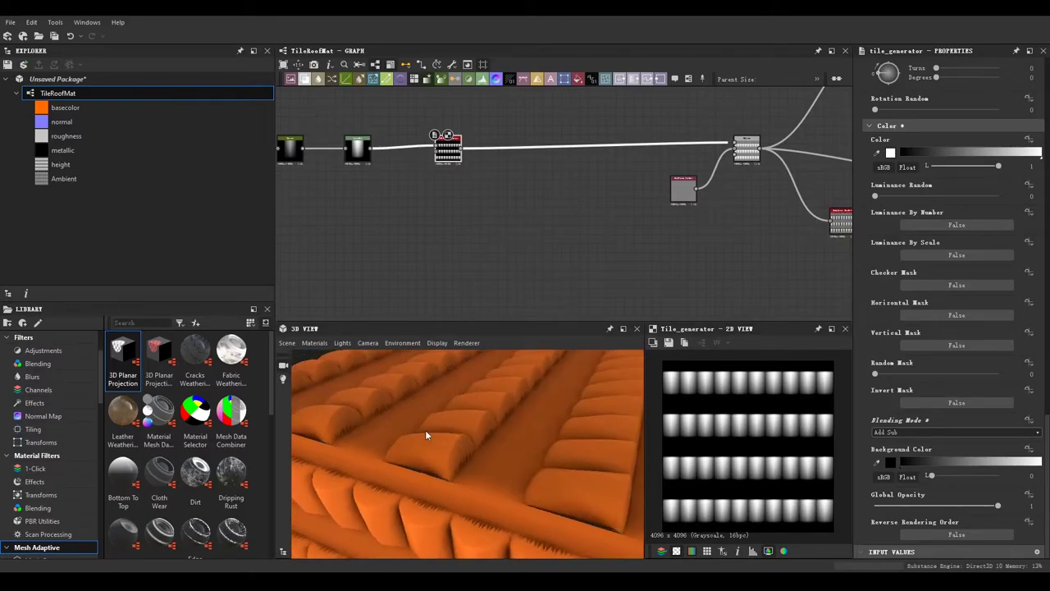
{"action": "mouse_move", "coordinate": [459, 270]}
{"action": "left_mouse_down"}
{"action": "mouse_move", "coordinate": [507, 311]}
{"action": "mouse_move", "coordinate": [476, 219]}
{"action": "mouse_move", "coordinate": [601, 193]}
{"action": "mouse_move", "coordinate": [630, 198]}
{"action": "left_mouse_up"}
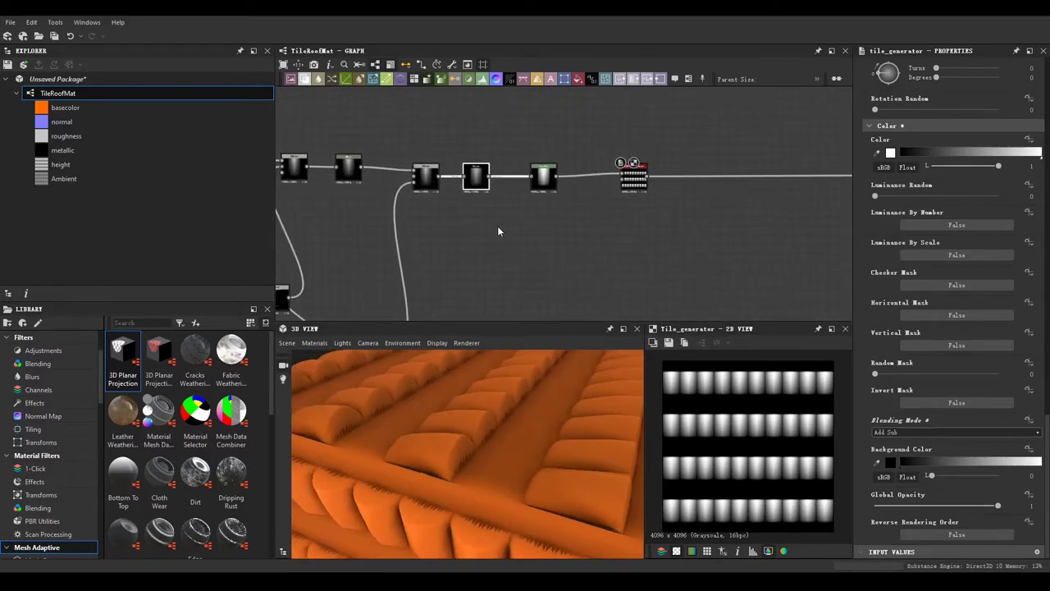
Step: Raise the upstream Curve's right end and insert a new Curve node before the tile generator
{"action": "left_click", "coordinate": [476, 176]}
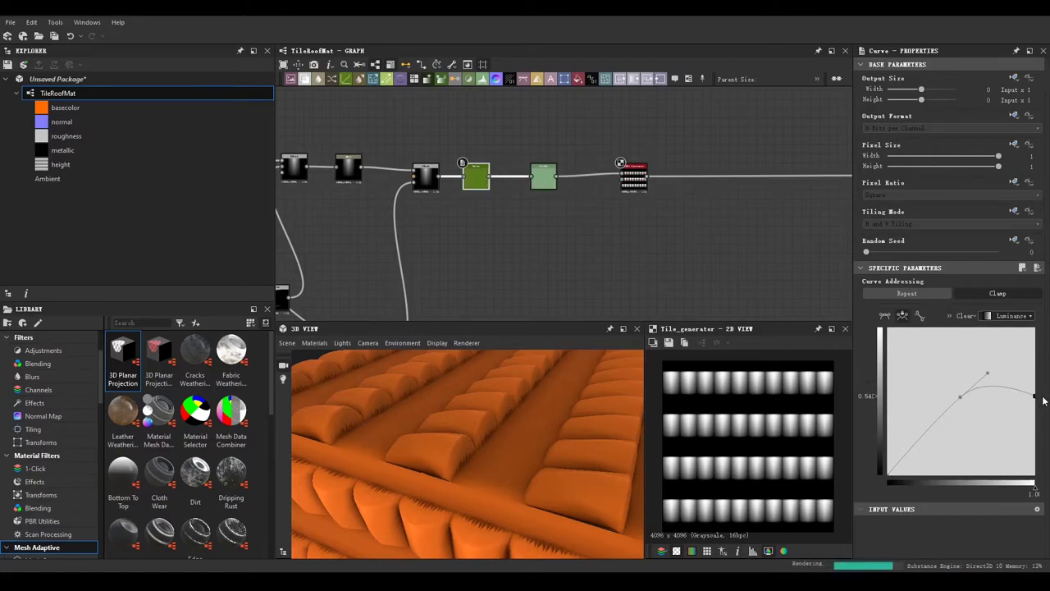
{"action": "left_click_drag", "start_coordinate": [1044, 399], "coordinate": [1039, 382]}
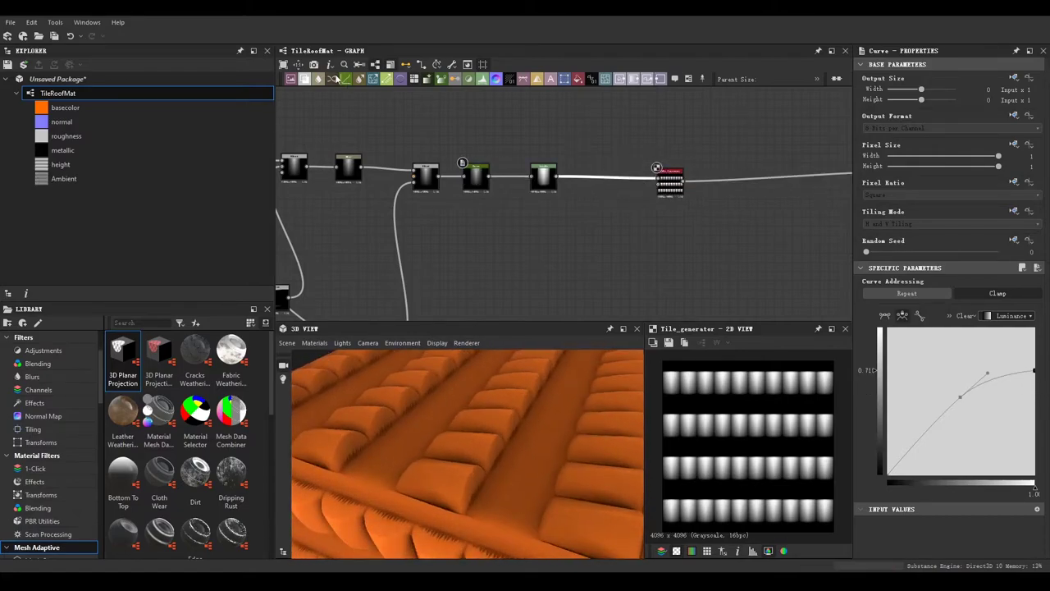
{"action": "left_click_drag", "start_coordinate": [336, 79], "coordinate": [579, 186]}
{"action": "left_click_drag", "start_coordinate": [1002, 364], "coordinate": [994, 378]}
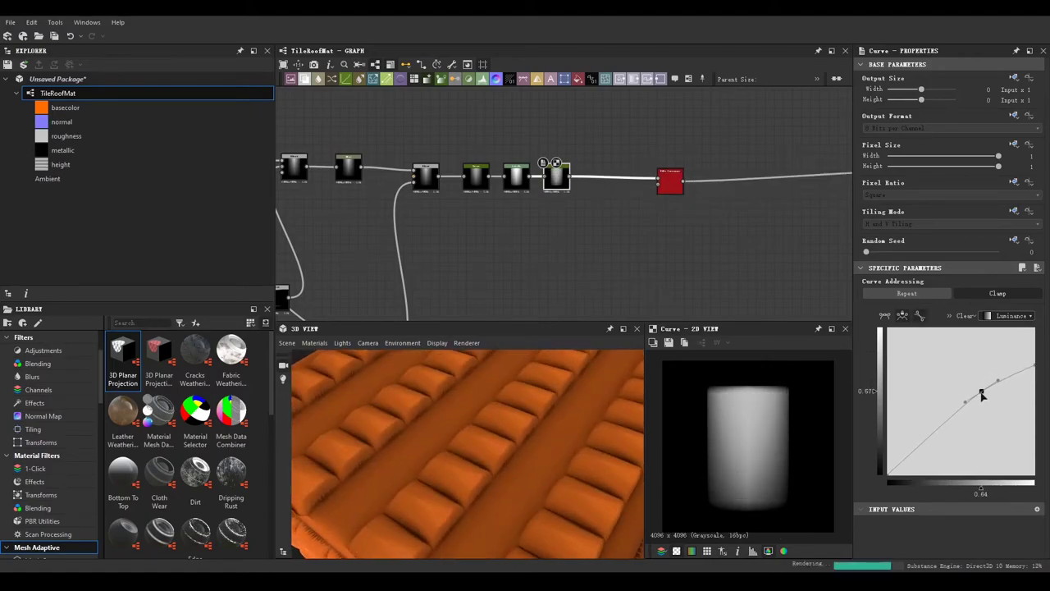
{"action": "left_click_drag", "start_coordinate": [492, 447], "coordinate": [541, 435]}
Step: Keep the new Curve with black point at input 0.10 and its top end lowered near 0.88
{"action": "key", "text": "Delete"}
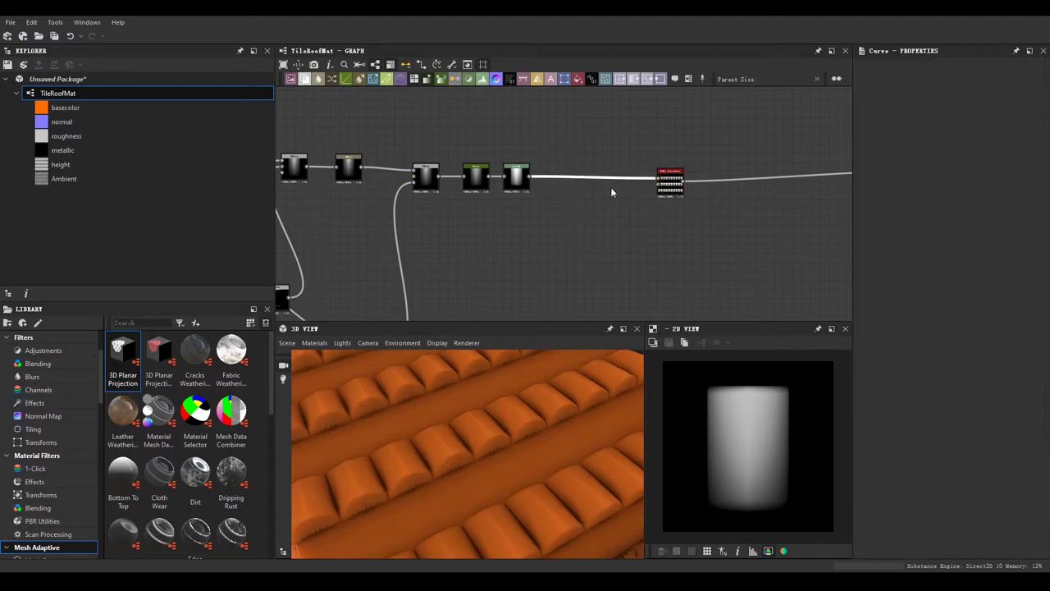
{"action": "key", "text": "ctrl+l"}
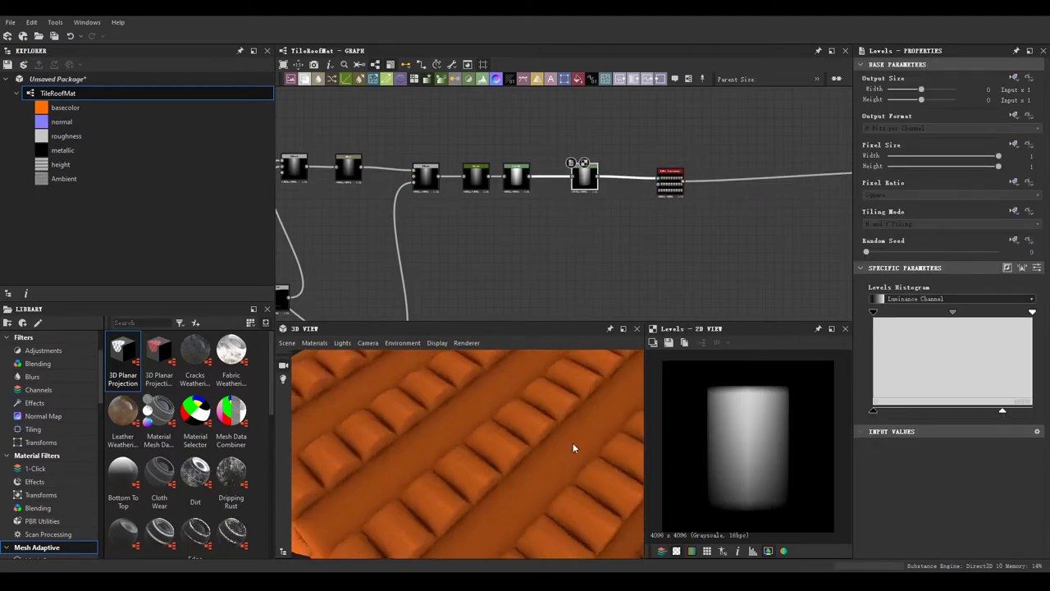
{"action": "key", "text": "ctrl+z"}
{"action": "key", "text": "ctrl+z"}
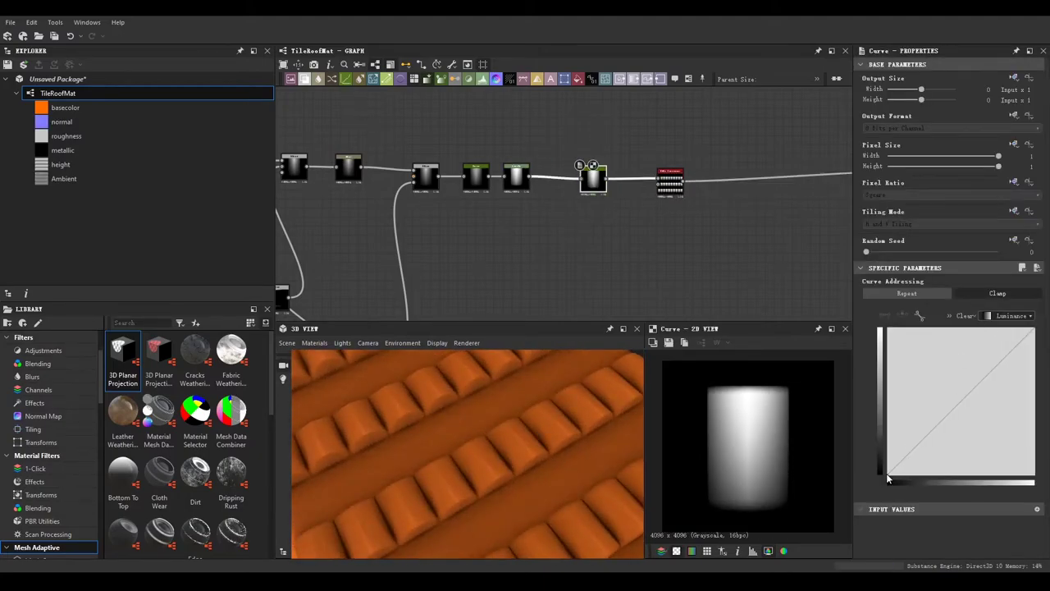
{"action": "left_click_drag", "start_coordinate": [888, 479], "coordinate": [900, 477]}
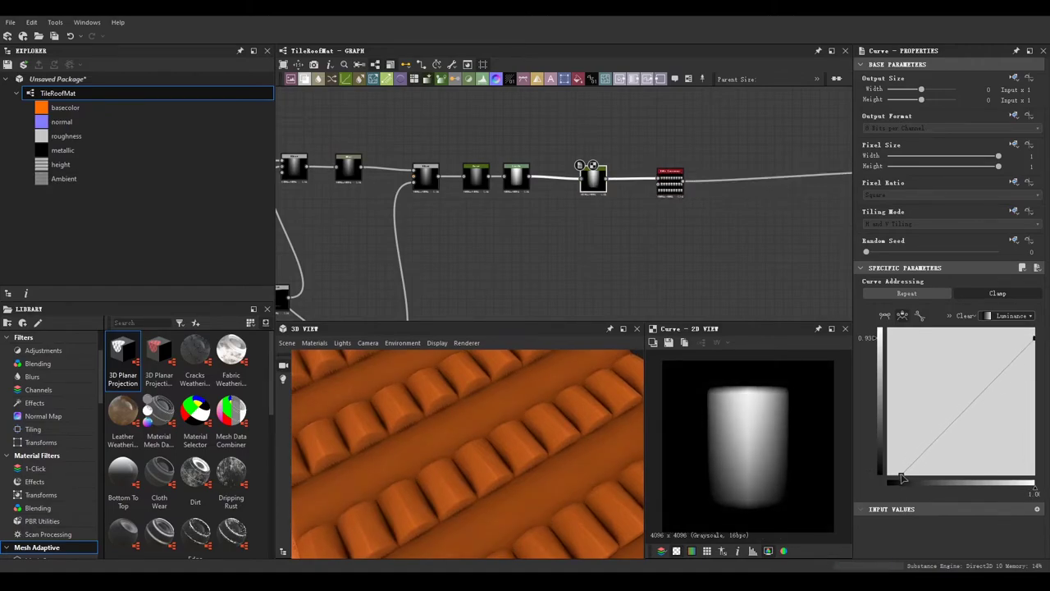
{"action": "left_click_drag", "start_coordinate": [1040, 359], "coordinate": [1045, 391]}
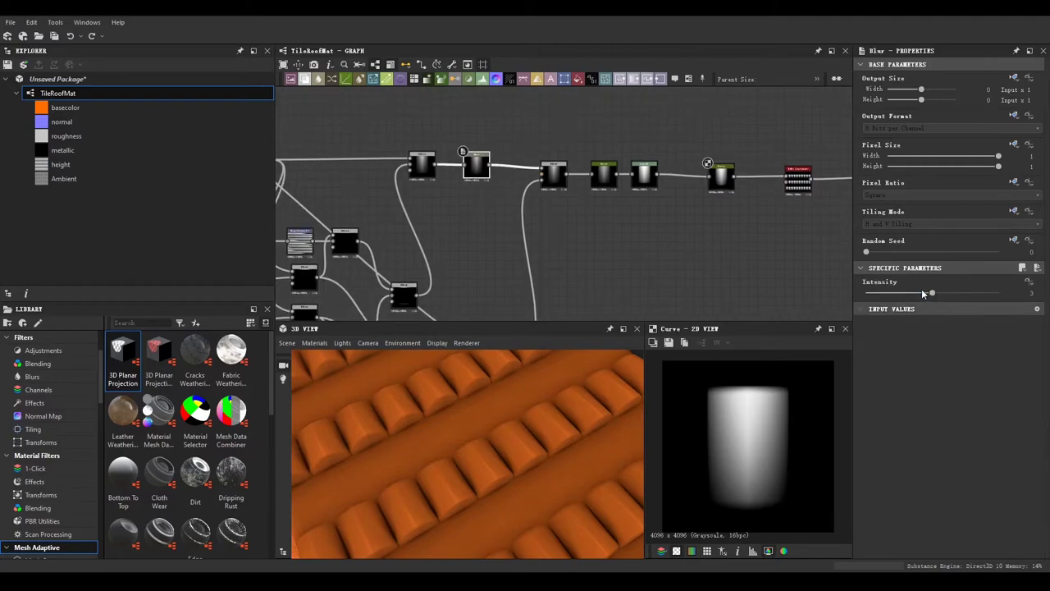
Step: Pan back to the earlier graph and inspect the Blend node's settings
{"action": "left_click_drag", "start_coordinate": [527, 237], "coordinate": [569, 229]}
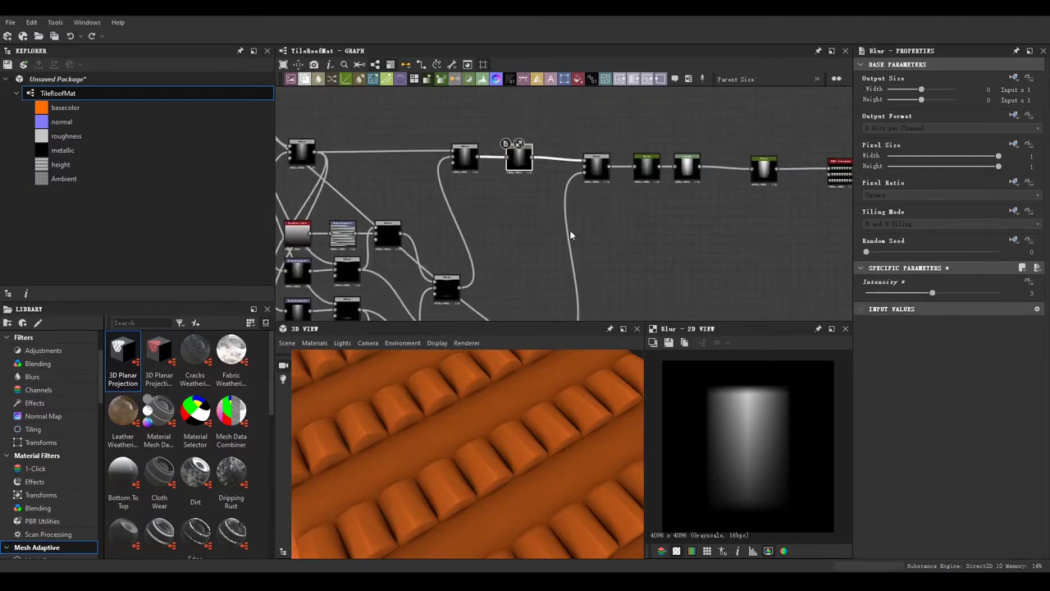
{"action": "left_click", "coordinate": [465, 164]}
{"action": "left_click_drag", "start_coordinate": [504, 206], "coordinate": [692, 208]}
Step: Insert a Curve node after the gradient nodes and bow it upward, top end 0.93, upper point 0.71/0.69
{"action": "left_click_drag", "start_coordinate": [533, 189], "coordinate": [638, 208]}
{"action": "left_click_drag", "start_coordinate": [416, 115], "coordinate": [509, 149]}
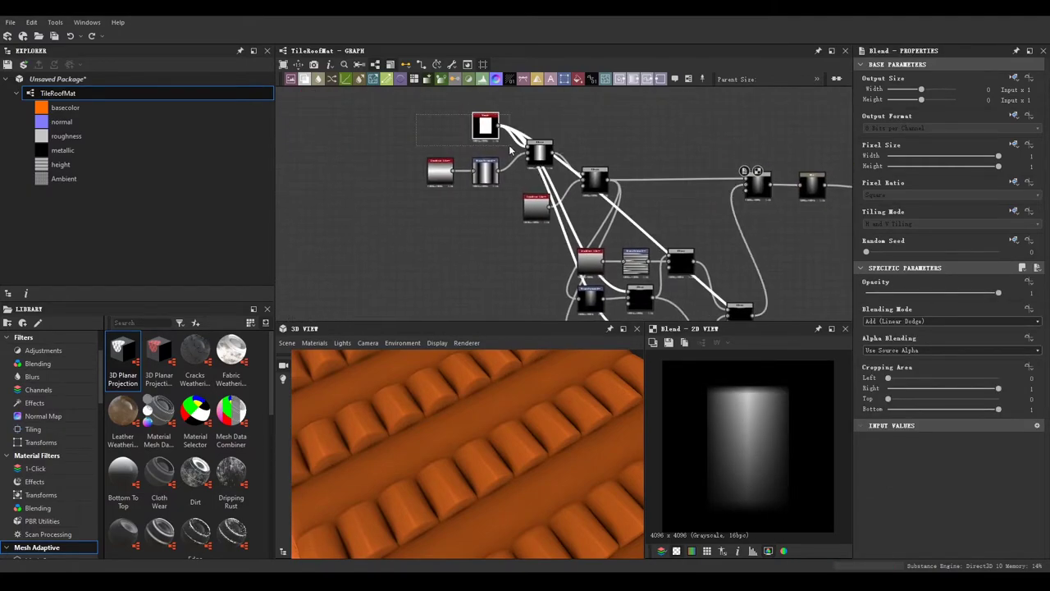
{"action": "left_click", "coordinate": [346, 78]}
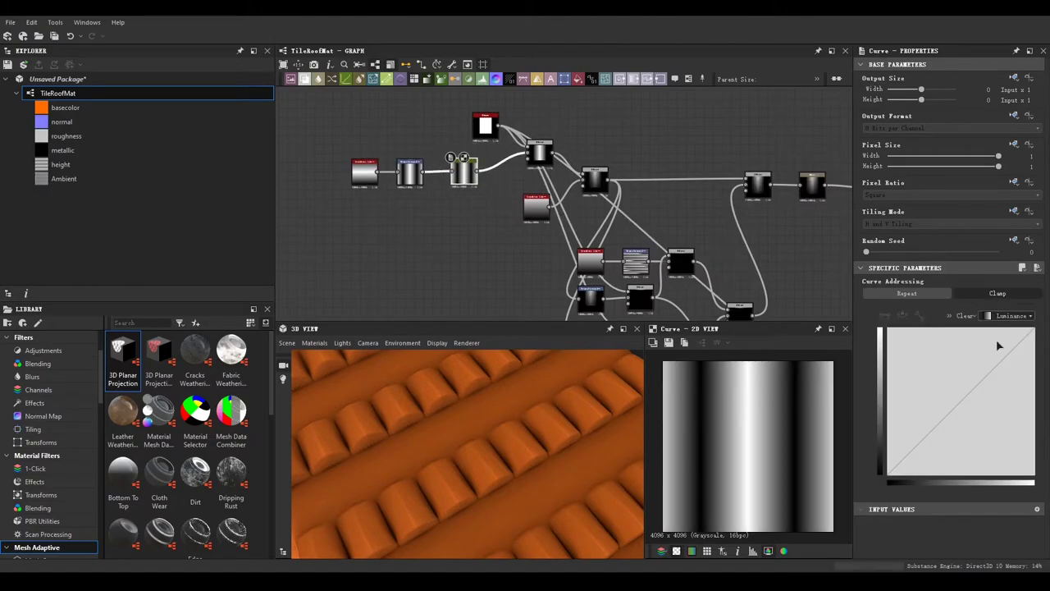
{"action": "left_click_drag", "start_coordinate": [1033, 330], "coordinate": [1039, 334]}
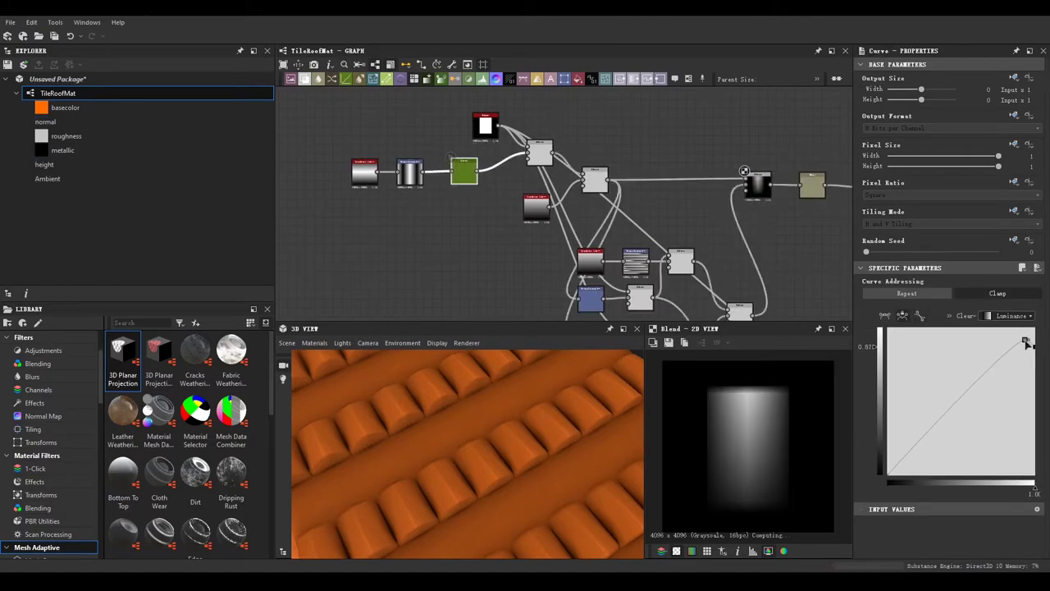
{"action": "left_click_drag", "start_coordinate": [1005, 371], "coordinate": [1022, 356]}
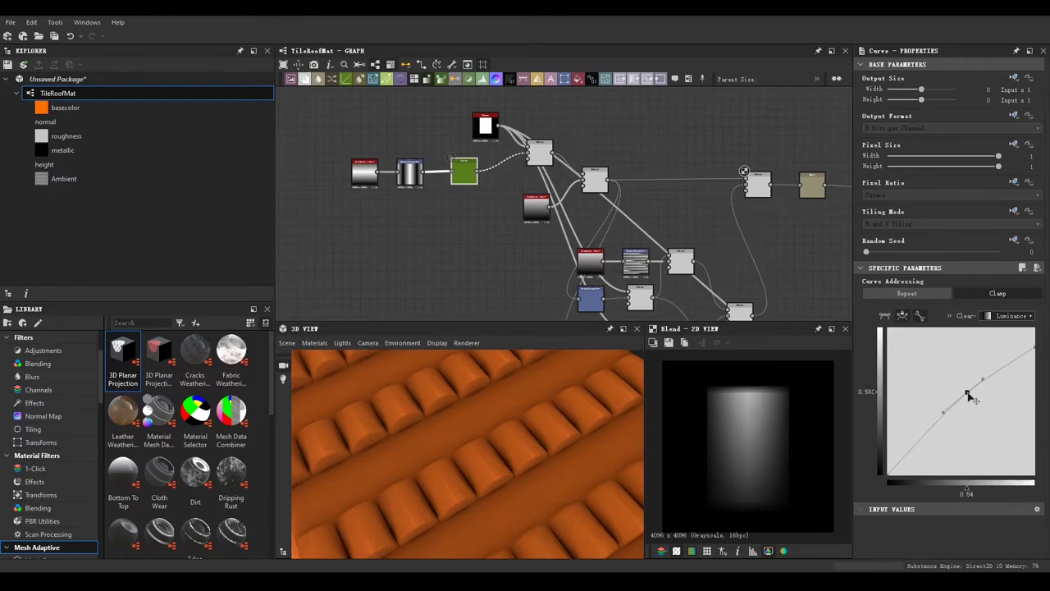
{"action": "left_click_drag", "start_coordinate": [965, 400], "coordinate": [957, 391]}
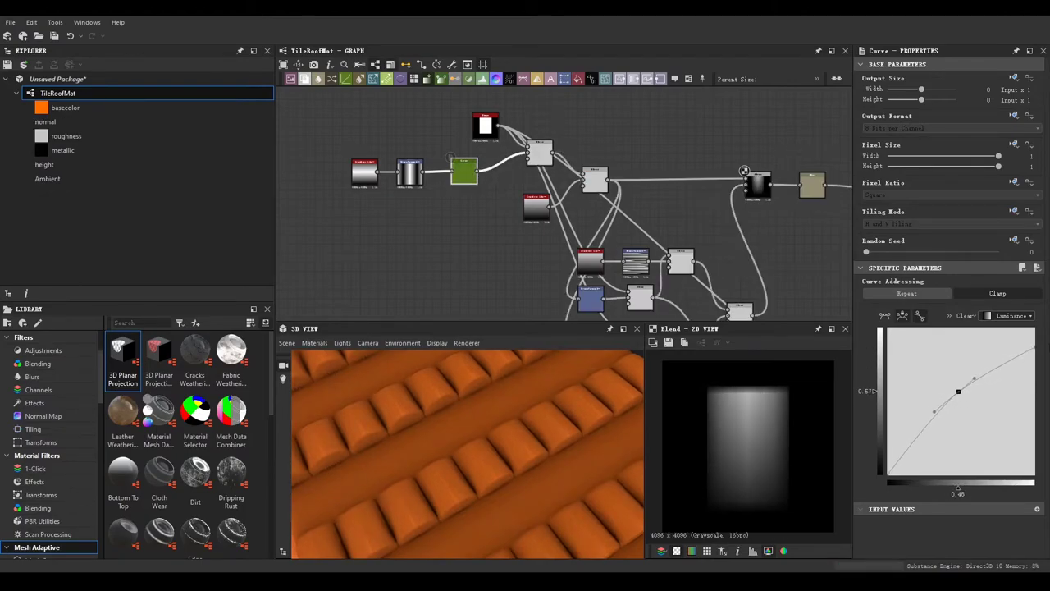
{"action": "left_click_drag", "start_coordinate": [1019, 362], "coordinate": [988, 369]}
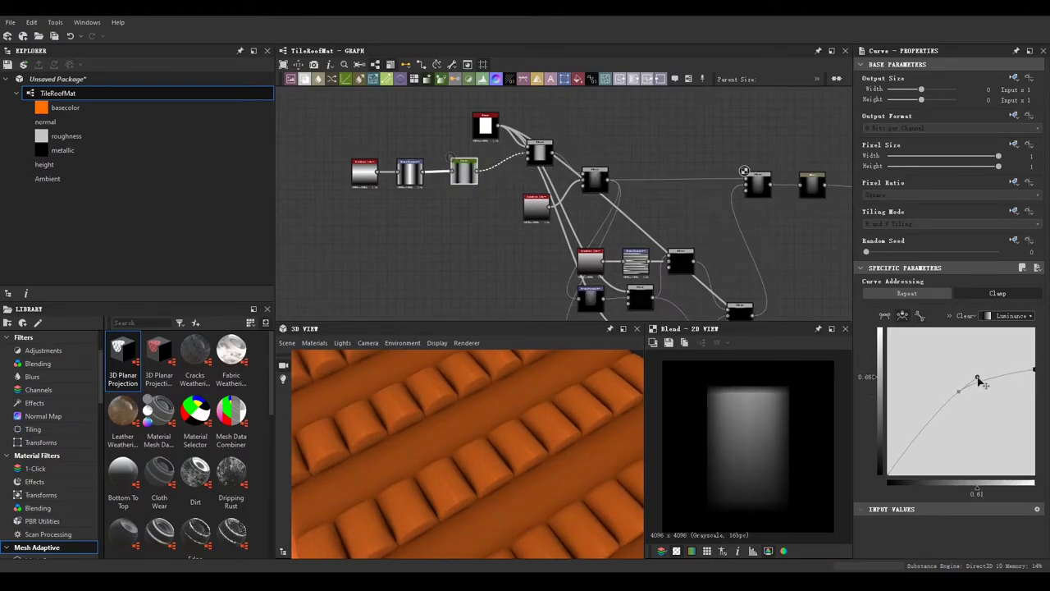
{"action": "mouse_move", "coordinate": [525, 460]}
{"action": "left_mouse_down"}
{"action": "mouse_move", "coordinate": [605, 472]}
{"action": "mouse_move", "coordinate": [555, 398]}
{"action": "mouse_move", "coordinate": [528, 421]}
{"action": "mouse_move", "coordinate": [638, 408]}
{"action": "mouse_move", "coordinate": [638, 352]}
{"action": "left_mouse_up"}
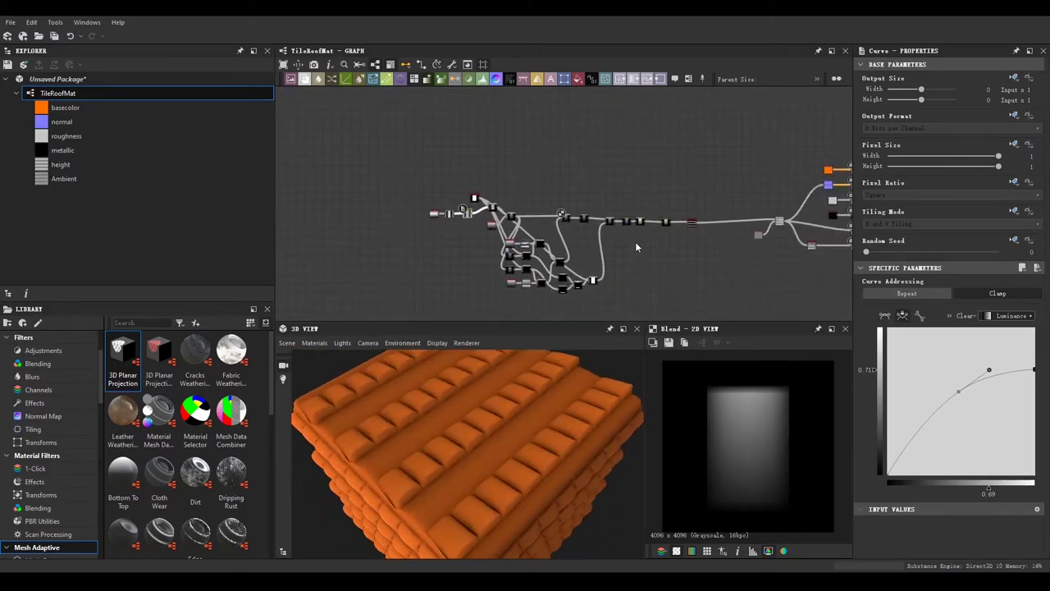
{"action": "scroll", "coordinate": [635, 241], "scroll_direction": "up", "scroll_amount": 5}
Step: Show the Tile Generator in the 2D view and set its Rotation Random to 0.1
{"action": "left_click", "coordinate": [628, 220]}
{"action": "double_click", "coordinate": [628, 220]}
{"action": "scroll", "coordinate": [894, 423], "scroll_direction": "down", "scroll_amount": 5}
{"action": "scroll", "coordinate": [894, 422], "scroll_direction": "down", "scroll_amount": 5}
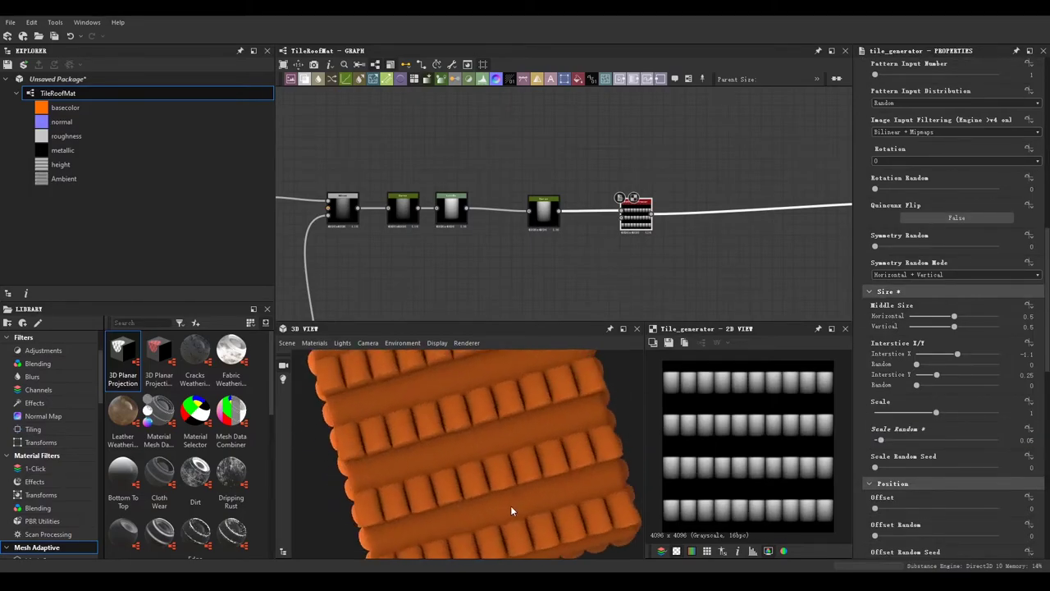
{"action": "left_click_drag", "start_coordinate": [510, 505], "coordinate": [574, 425]}
{"action": "scroll", "coordinate": [1023, 392], "scroll_direction": "down", "scroll_amount": 10}
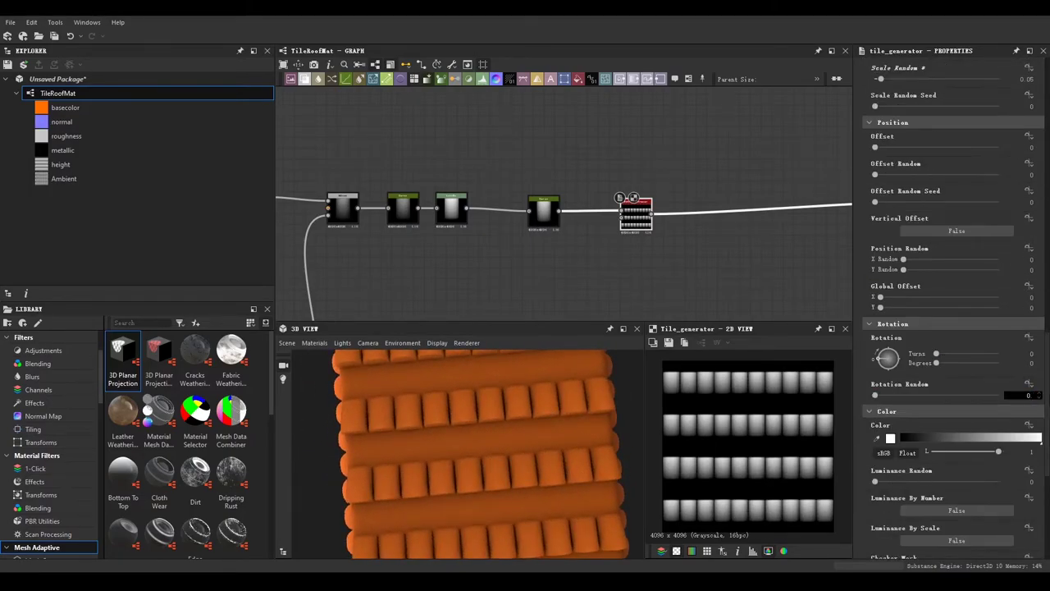
{"action": "type", "text": "0.1"}
{"action": "key", "text": "Return"}
{"action": "key", "text": "Return"}
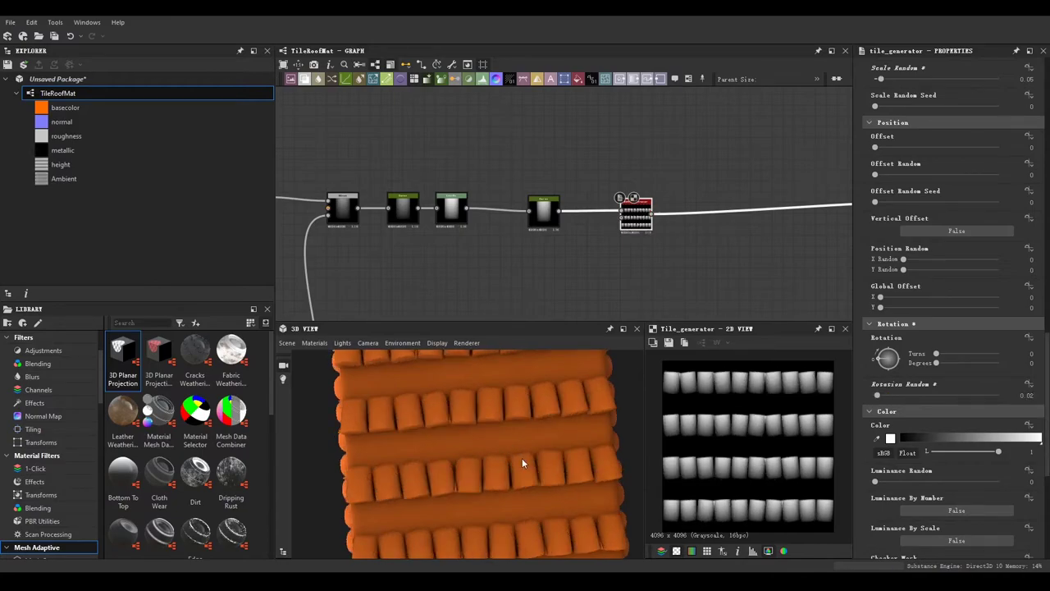
Step: Set Blending Mode to Max and raise Luminance Random to 0.5 for varied tile brightness
{"action": "left_click_drag", "start_coordinate": [521, 457], "coordinate": [575, 427]}
{"action": "scroll", "coordinate": [773, 438], "scroll_direction": "up", "scroll_amount": 3}
{"action": "scroll", "coordinate": [774, 438], "scroll_direction": "up", "scroll_amount": 2}
{"action": "scroll", "coordinate": [886, 453], "scroll_direction": "down", "scroll_amount": 2}
{"action": "scroll", "coordinate": [894, 447], "scroll_direction": "down", "scroll_amount": 4}
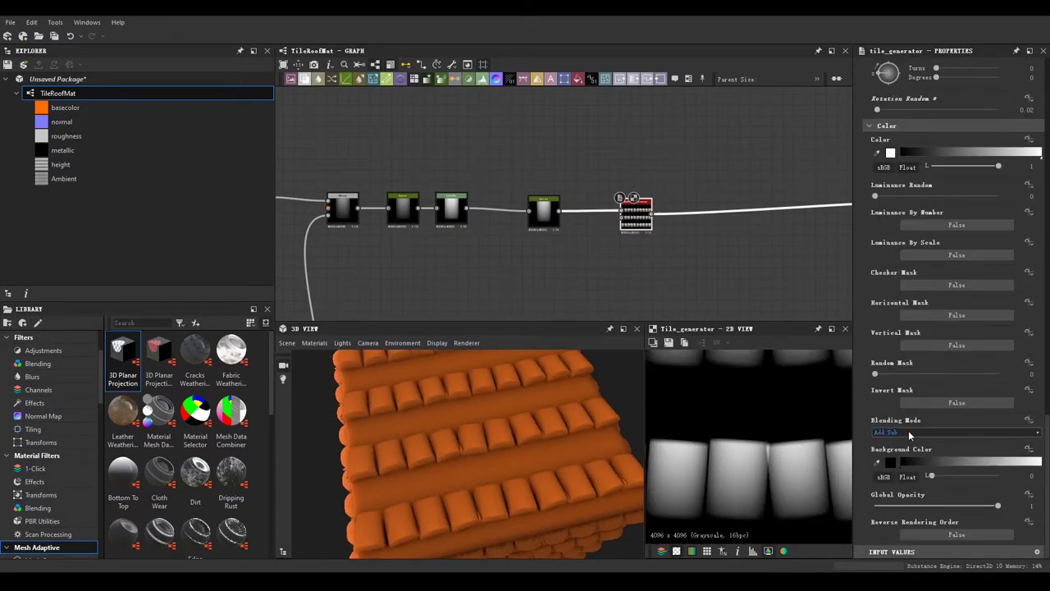
{"action": "left_click_drag", "start_coordinate": [509, 459], "coordinate": [558, 504]}
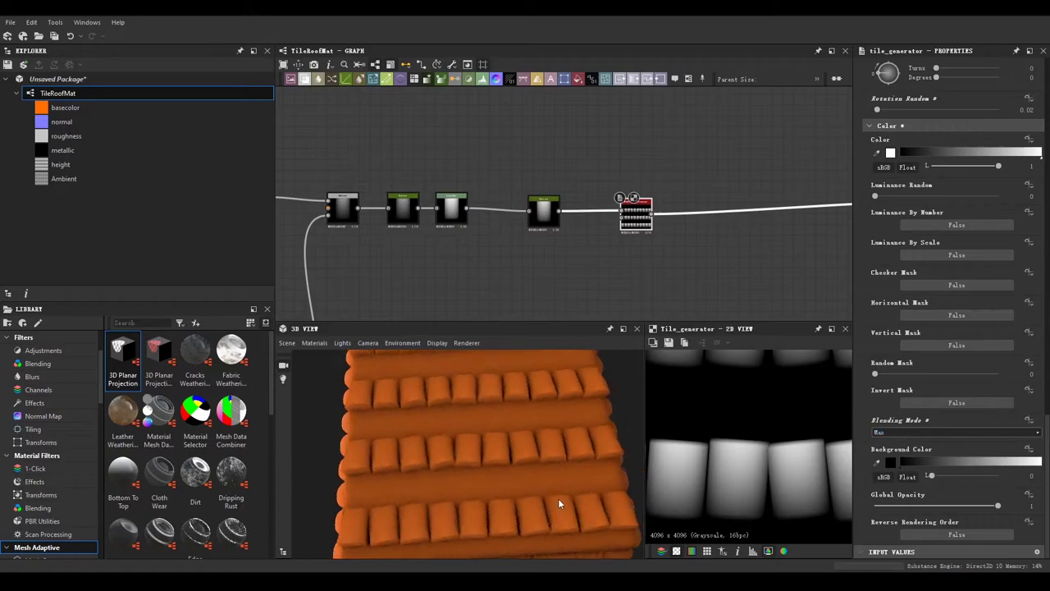
{"action": "scroll", "coordinate": [748, 447], "scroll_direction": "down", "scroll_amount": 2}
{"action": "scroll", "coordinate": [824, 447], "scroll_direction": "down", "scroll_amount": 2}
{"action": "scroll", "coordinate": [528, 429], "scroll_direction": "up", "scroll_amount": 3}
{"action": "scroll", "coordinate": [528, 428], "scroll_direction": "down", "scroll_amount": 3}
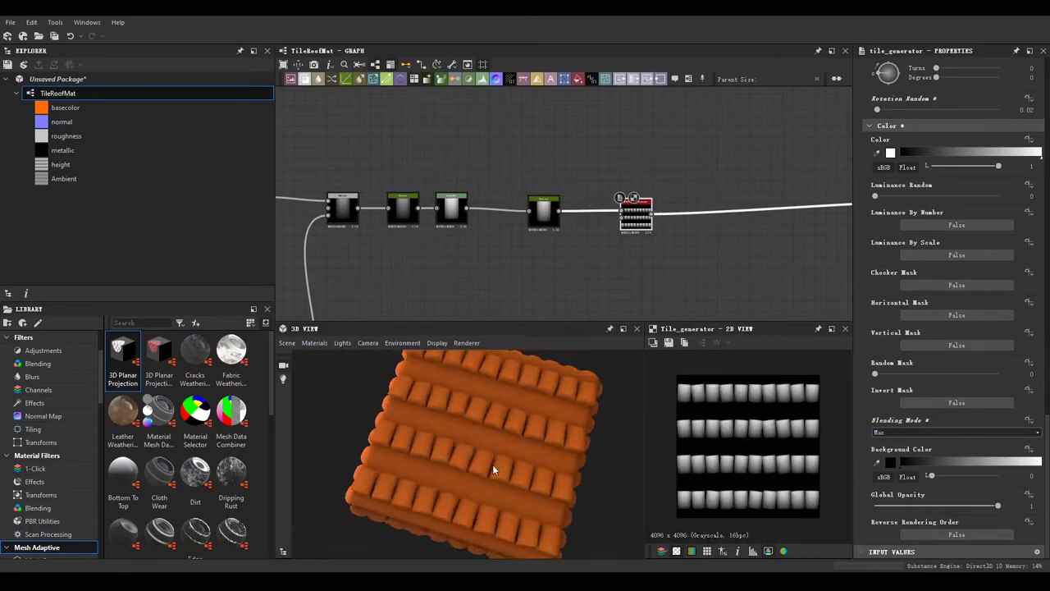
{"action": "mouse_move", "coordinate": [493, 464]}
{"action": "left_mouse_down"}
{"action": "mouse_move", "coordinate": [518, 386]}
{"action": "mouse_move", "coordinate": [545, 488]}
{"action": "mouse_move", "coordinate": [499, 410]}
{"action": "mouse_move", "coordinate": [566, 426]}
{"action": "left_mouse_up"}
{"action": "scroll", "coordinate": [880, 261], "scroll_direction": "up", "scroll_amount": 1}
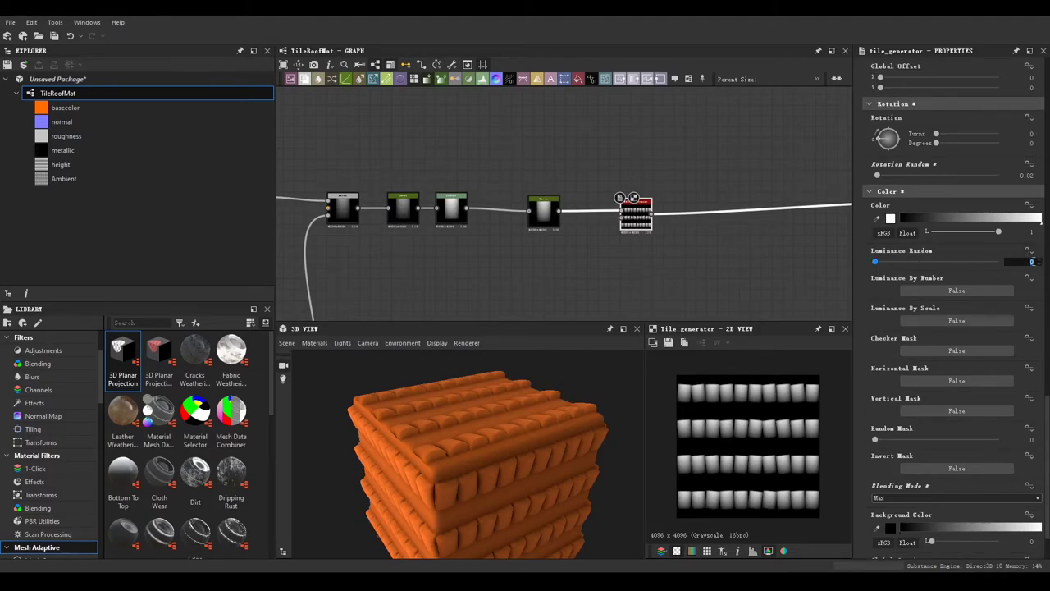
{"action": "left_click_drag", "start_coordinate": [889, 262], "coordinate": [919, 263]}
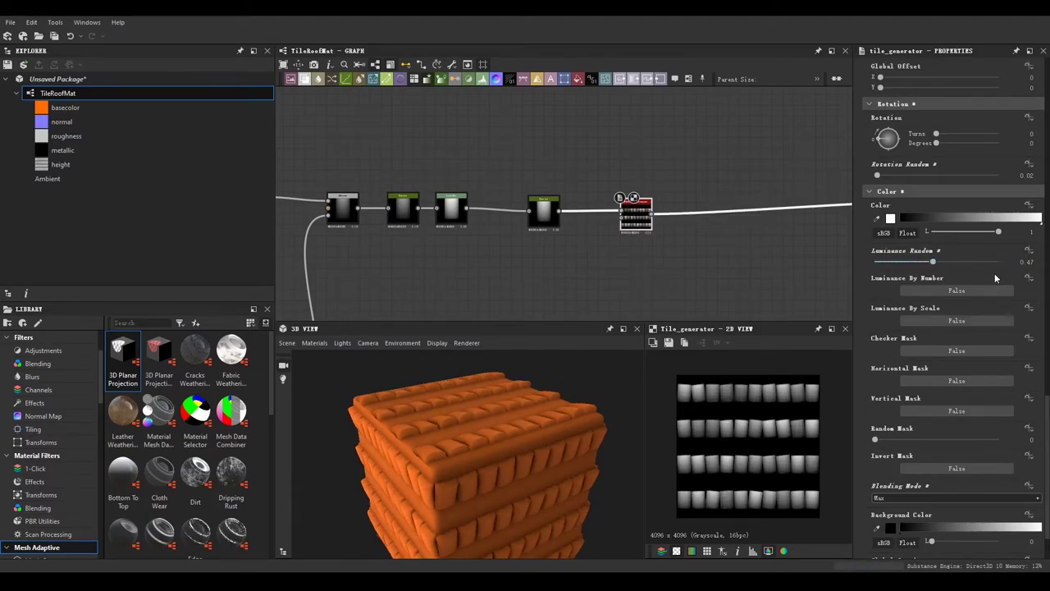
{"action": "mouse_move", "coordinate": [490, 447]}
{"action": "left_mouse_down"}
{"action": "mouse_move", "coordinate": [509, 452]}
{"action": "mouse_move", "coordinate": [342, 460]}
{"action": "mouse_move", "coordinate": [456, 476]}
{"action": "mouse_move", "coordinate": [484, 460]}
{"action": "mouse_move", "coordinate": [523, 469]}
{"action": "left_mouse_up"}
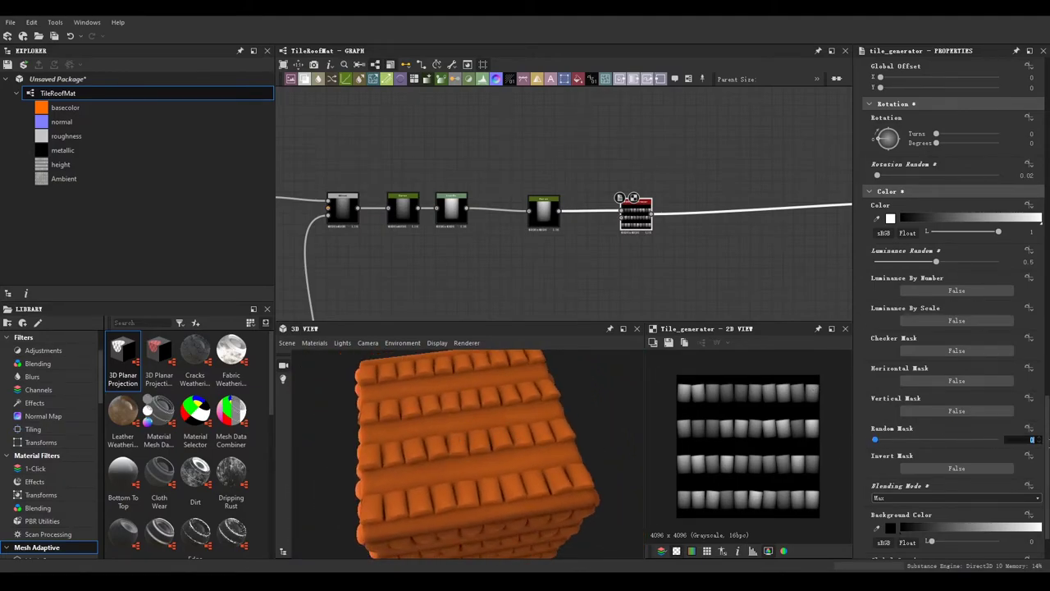
Step: Set Random Mask to 0.12 to knock out scattered tiles
{"action": "left_click_drag", "start_coordinate": [492, 427], "coordinate": [419, 410]}
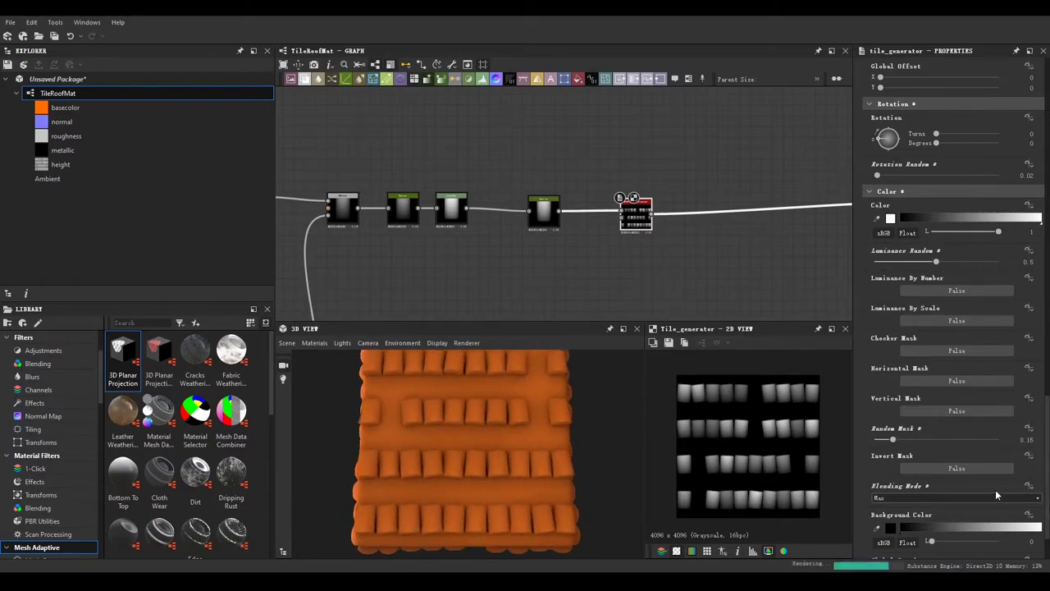
{"action": "mouse_move", "coordinate": [500, 435]}
{"action": "left_mouse_down"}
{"action": "mouse_move", "coordinate": [491, 419]}
{"action": "mouse_move", "coordinate": [502, 441]}
{"action": "left_mouse_up"}
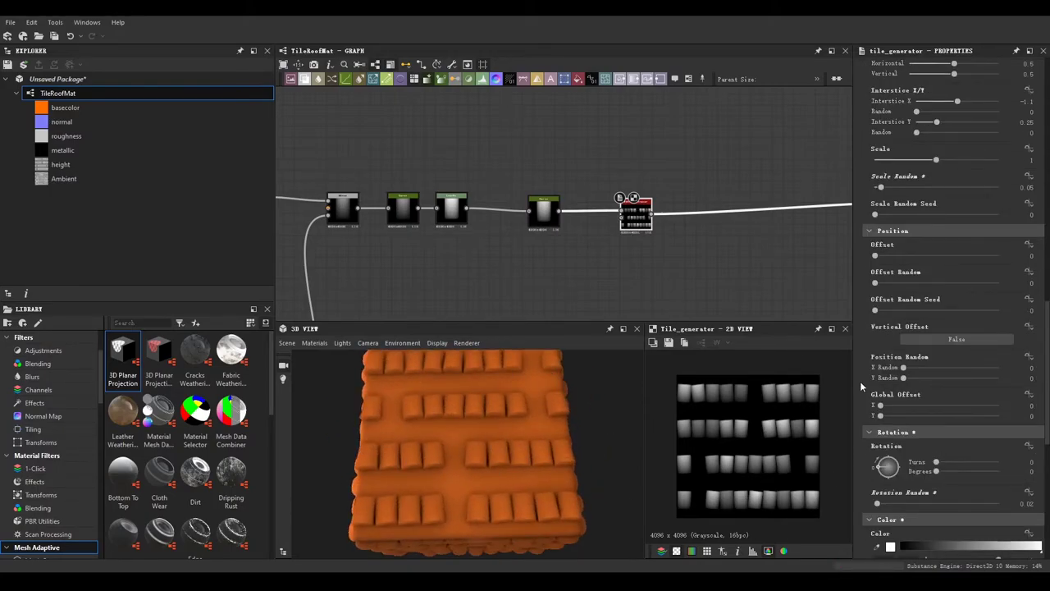
{"action": "scroll", "coordinate": [947, 273], "scroll_direction": "up", "scroll_amount": 5}
{"action": "scroll", "coordinate": [859, 340], "scroll_direction": "up", "scroll_amount": 4}
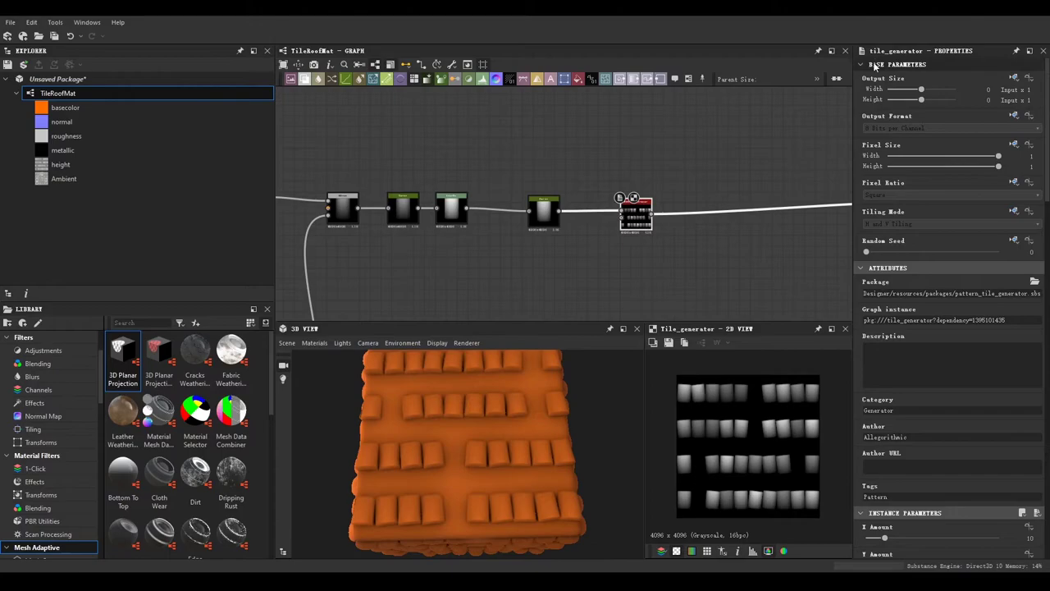
Step: Change the Tile Generator's Random Seed to 4 and check the cube from above
{"action": "left_click_drag", "start_coordinate": [876, 255], "coordinate": [916, 253]}
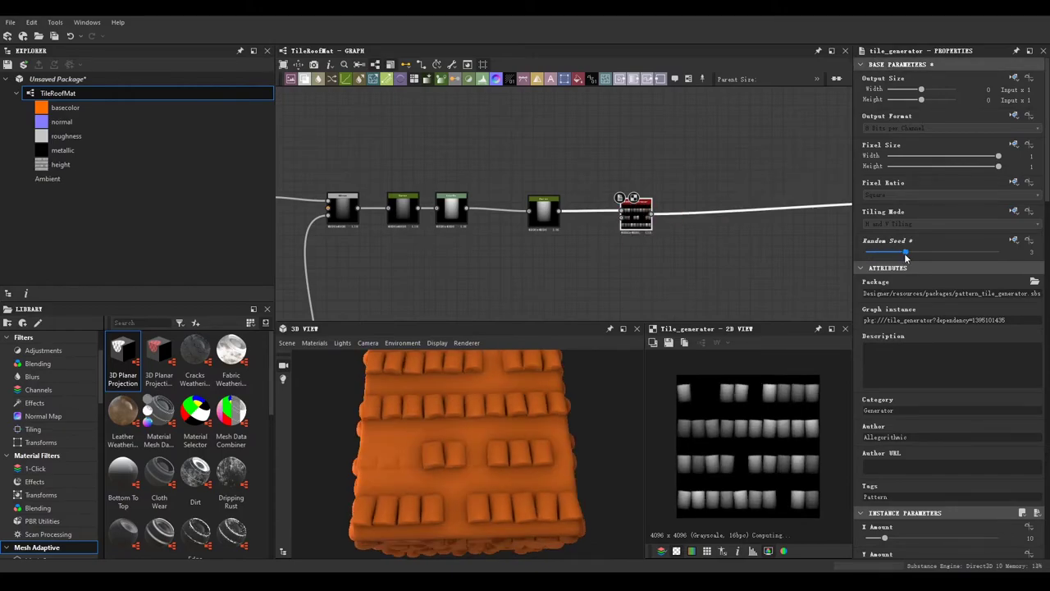
{"action": "left_click_drag", "start_coordinate": [508, 459], "coordinate": [557, 507]}
{"action": "scroll", "coordinate": [929, 416], "scroll_direction": "down", "scroll_amount": 5}
{"action": "scroll", "coordinate": [1032, 373], "scroll_direction": "down", "scroll_amount": 5}
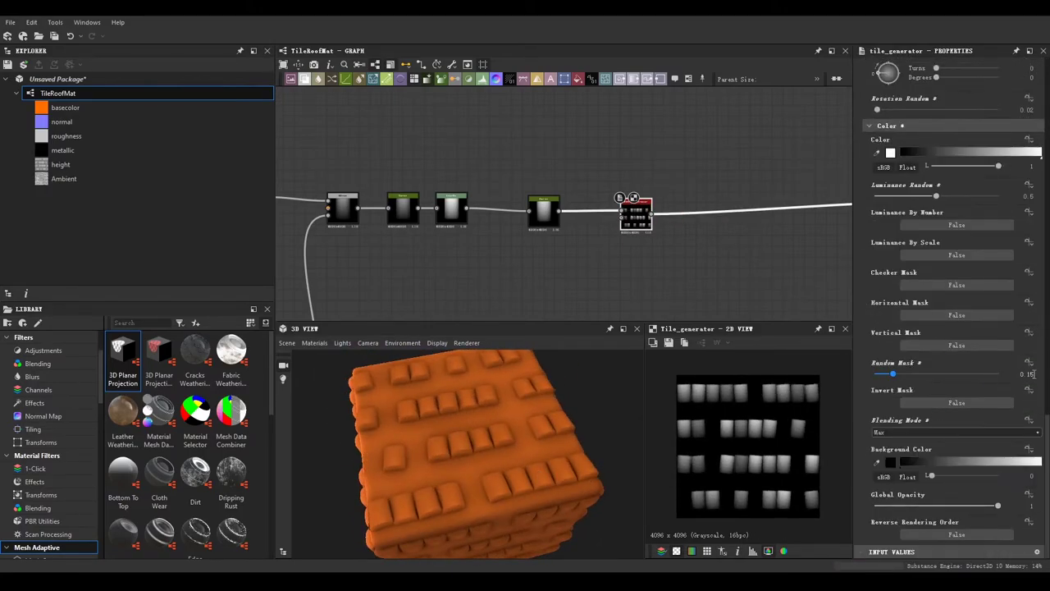
{"action": "left_click_drag", "start_coordinate": [459, 479], "coordinate": [471, 511]}
{"action": "scroll", "coordinate": [471, 511], "scroll_direction": "down", "scroll_amount": 3}
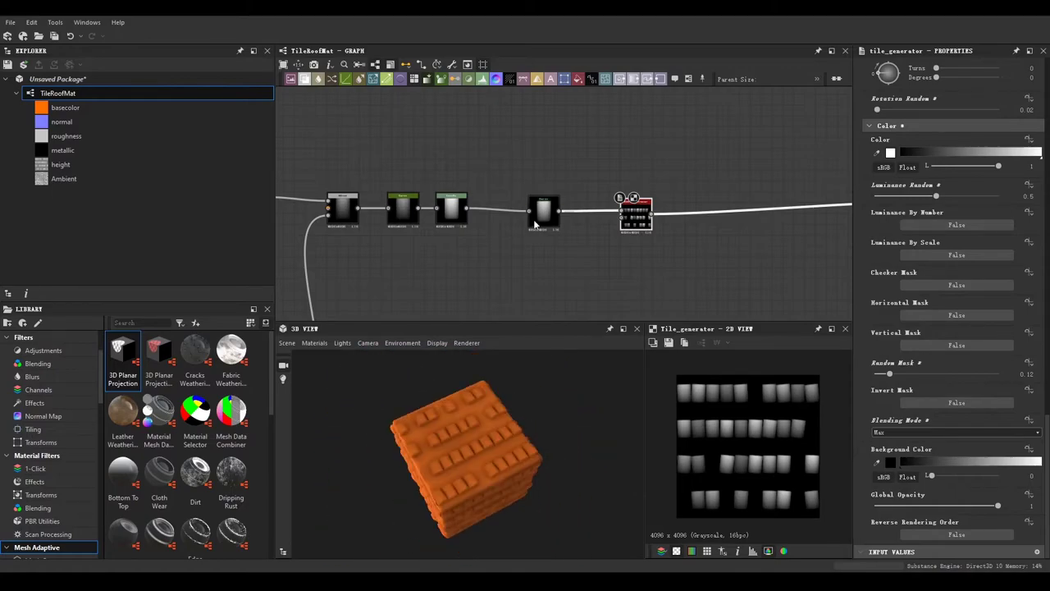
{"action": "scroll", "coordinate": [519, 199], "scroll_direction": "up", "scroll_amount": 1}
{"action": "left_click_drag", "start_coordinate": [447, 459], "coordinate": [426, 416]}
Step: Add a Blend node combining the two Tile Generator patterns
{"action": "left_click_drag", "start_coordinate": [602, 194], "coordinate": [584, 263]}
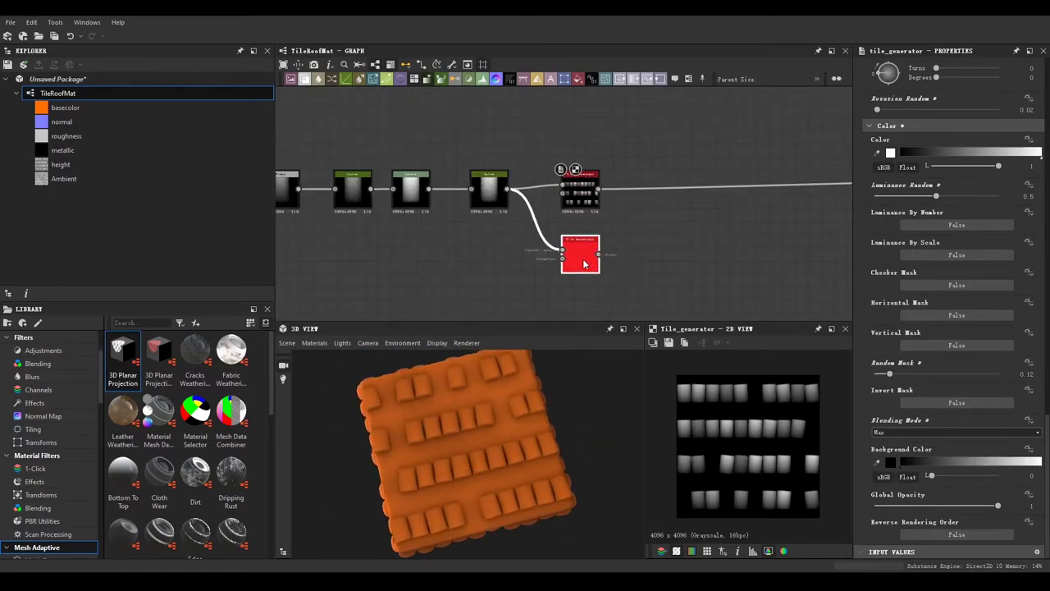
{"action": "left_click", "coordinate": [305, 80]}
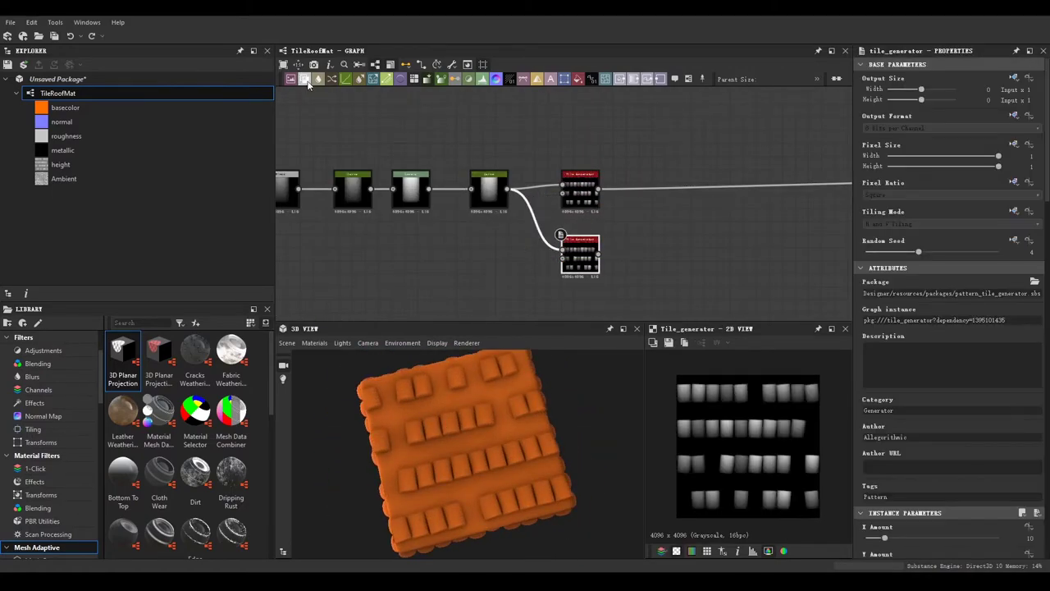
{"action": "left_click", "coordinate": [648, 261]}
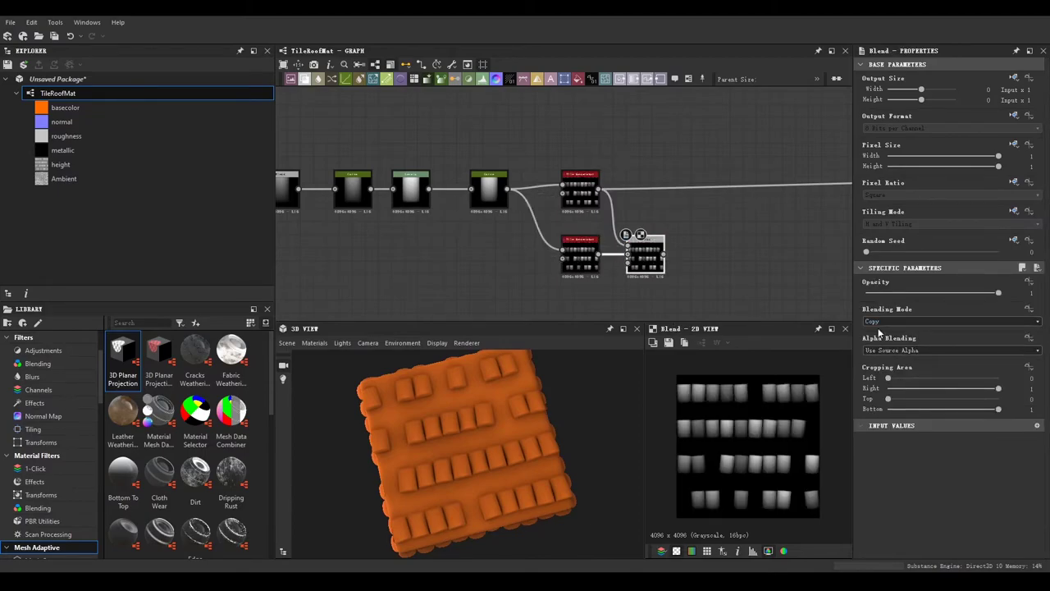
Step: Shift the lower Tile Generator's rows with Global Offset Y of about 0.13
{"action": "left_click", "coordinate": [576, 266]}
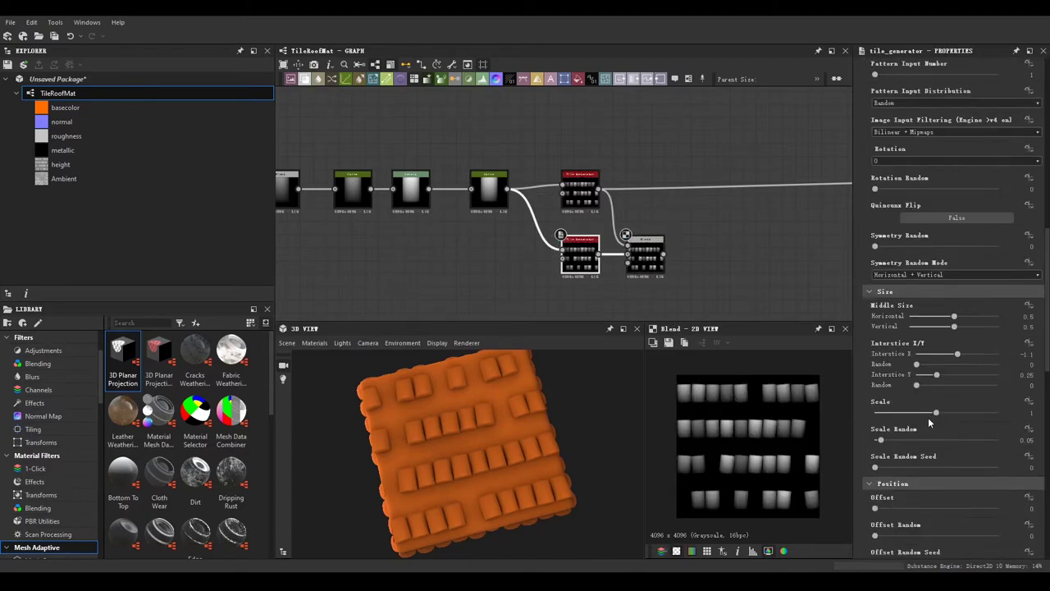
{"action": "scroll", "coordinate": [889, 377], "scroll_direction": "down", "scroll_amount": 5}
{"action": "left_click_drag", "start_coordinate": [879, 535], "coordinate": [894, 554]}
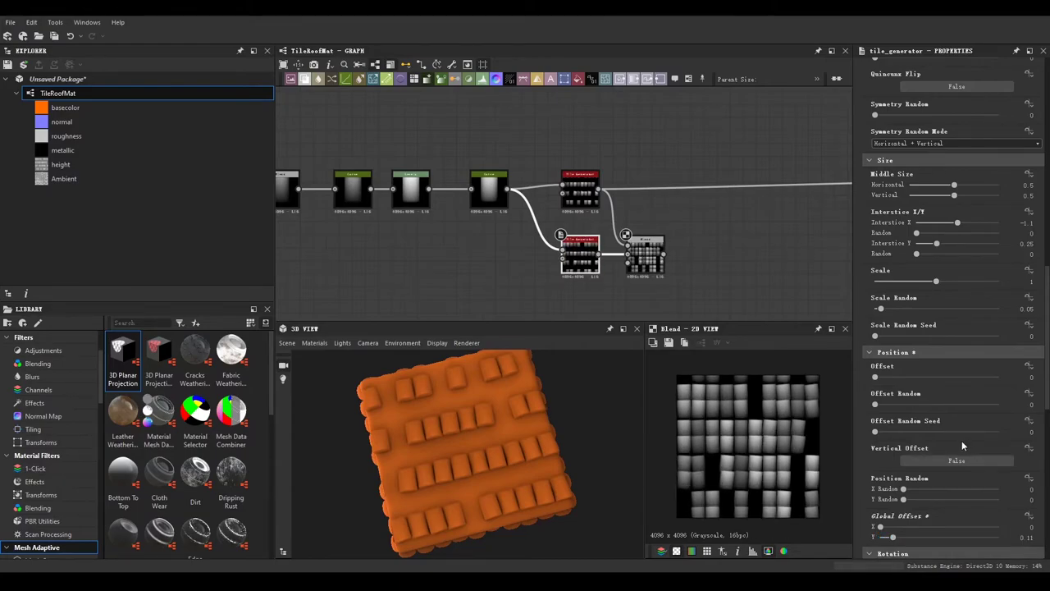
{"action": "scroll", "coordinate": [960, 442], "scroll_direction": "down", "scroll_amount": 2}
{"action": "scroll", "coordinate": [951, 435], "scroll_direction": "down", "scroll_amount": 2}
{"action": "scroll", "coordinate": [902, 406], "scroll_direction": "up", "scroll_amount": 5}
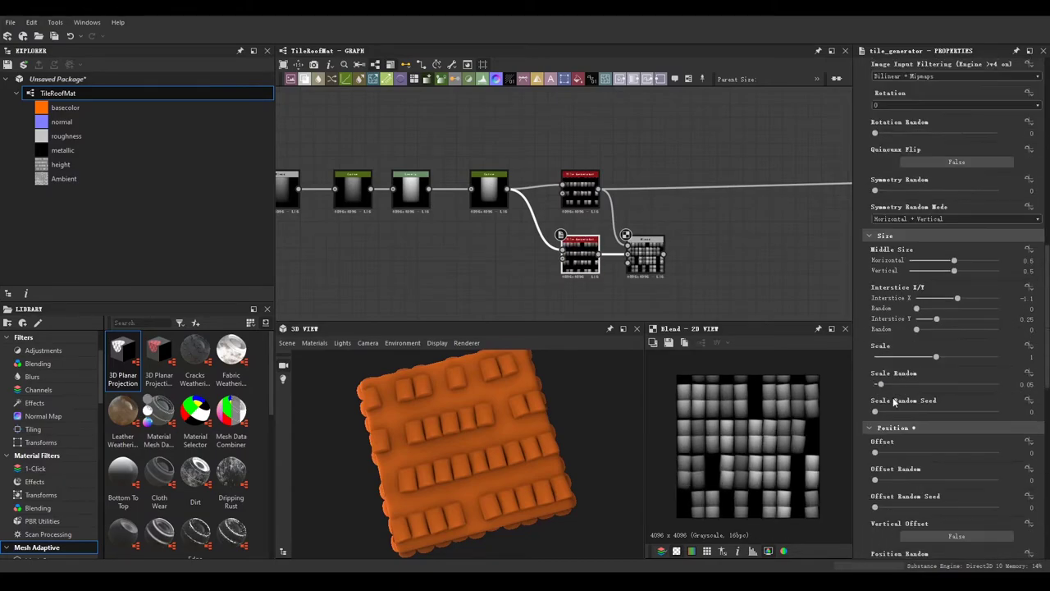
{"action": "scroll", "coordinate": [894, 401], "scroll_direction": "up", "scroll_amount": 1}
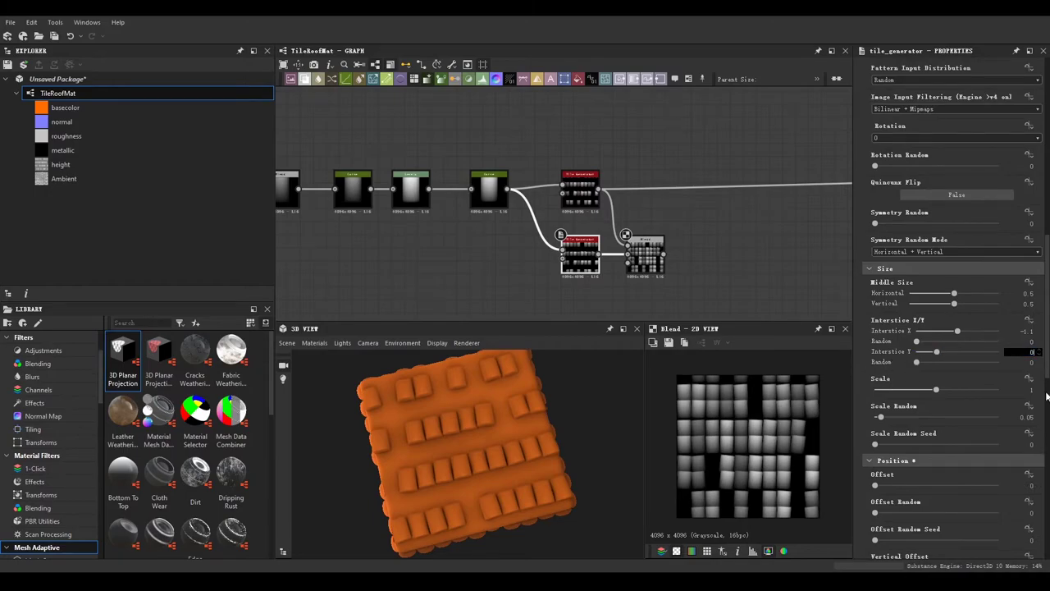
Step: Set the lower Tile Generator's Interstice Y to 0.2 and inspect the overlapping rows
{"action": "scroll", "coordinate": [985, 287], "scroll_direction": "down", "scroll_amount": 2}
{"action": "left_click", "coordinate": [1040, 284]}
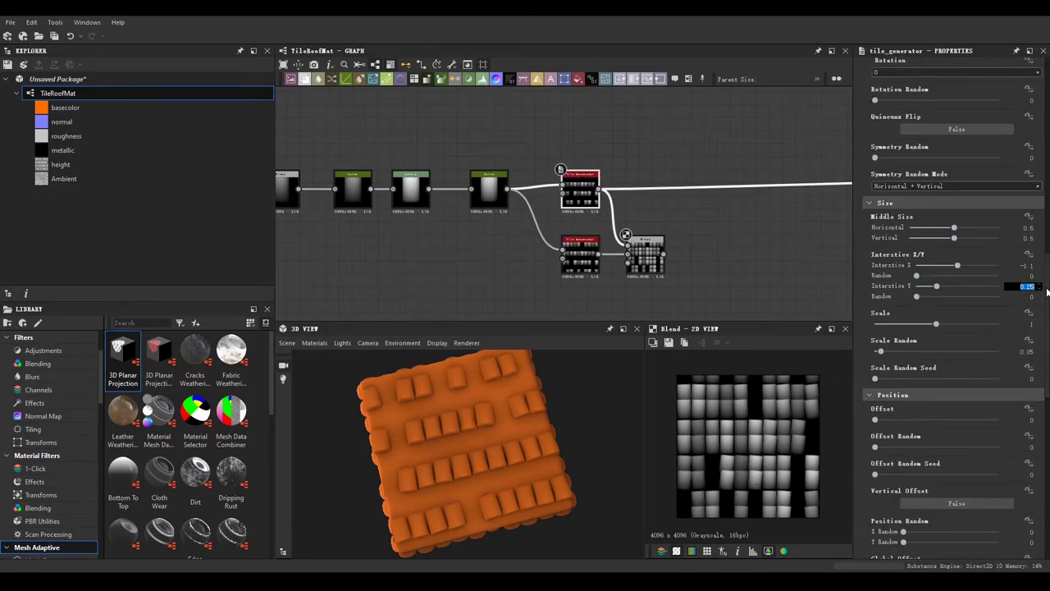
{"action": "scroll", "coordinate": [956, 419], "scroll_direction": "up", "scroll_amount": 2}
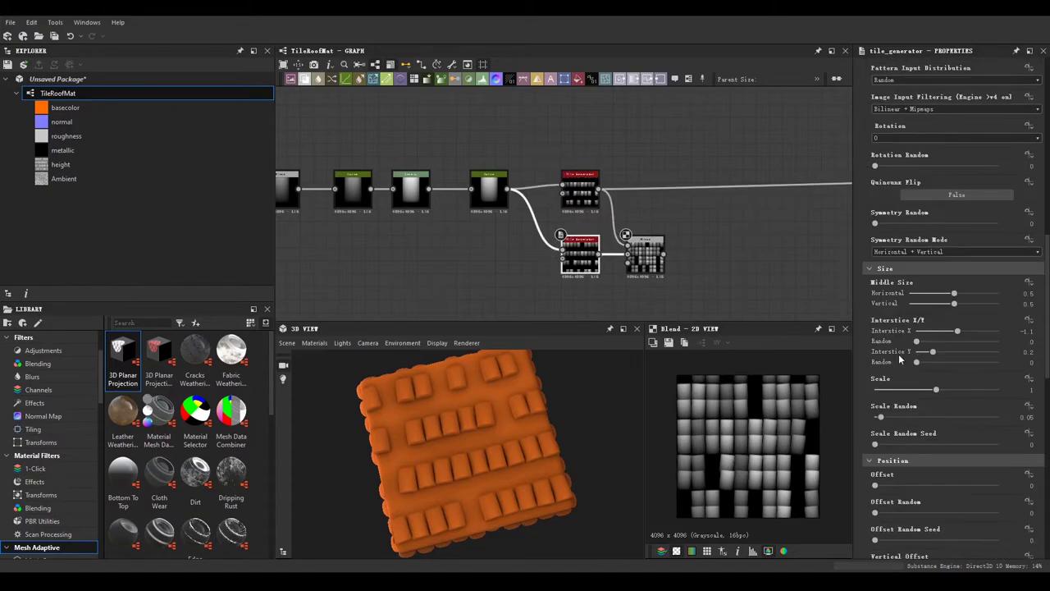
{"action": "scroll", "coordinate": [902, 460], "scroll_direction": "down", "scroll_amount": 5}
{"action": "left_click_drag", "start_coordinate": [880, 483], "coordinate": [894, 484]}
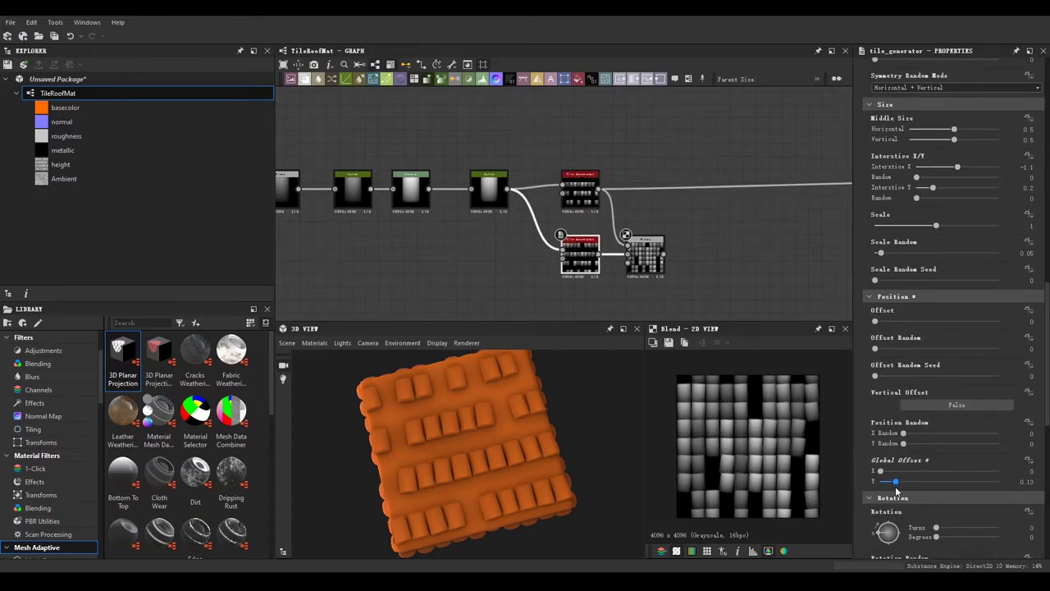
{"action": "scroll", "coordinate": [895, 491], "scroll_direction": "up", "scroll_amount": 10}
{"action": "left_click_drag", "start_coordinate": [574, 147], "coordinate": [355, 176]}
{"action": "mouse_move", "coordinate": [492, 385]}
{"action": "left_mouse_down"}
{"action": "mouse_move", "coordinate": [484, 444]}
{"action": "mouse_move", "coordinate": [508, 410]}
{"action": "left_mouse_up"}
{"action": "scroll", "coordinate": [906, 259], "scroll_direction": "up", "scroll_amount": 3}
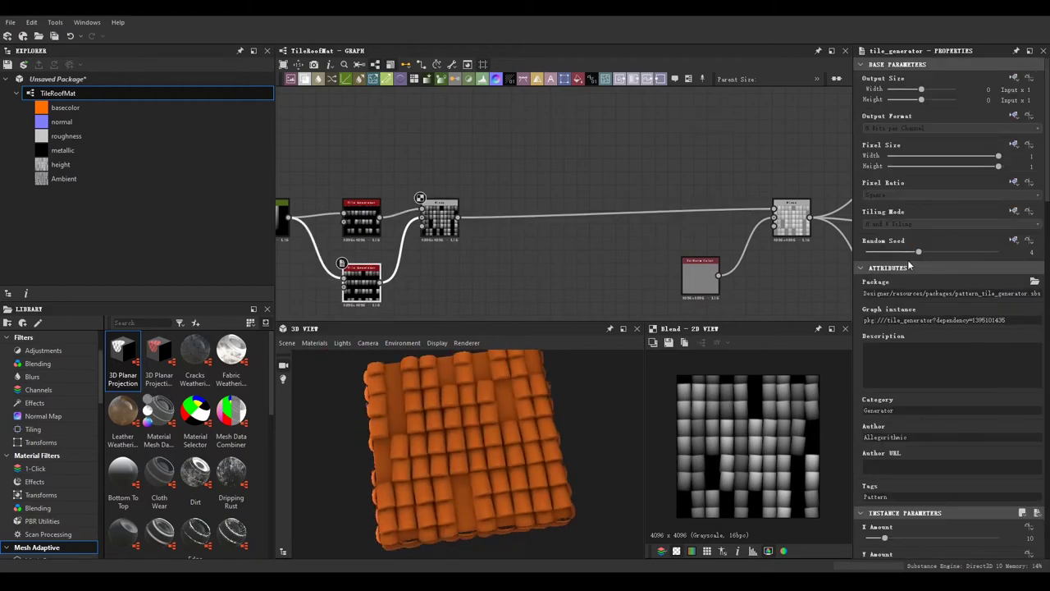
Step: Change the Tile Generator's Random Seed from 4 to 6 for a new tile layout
{"action": "left_click_drag", "start_coordinate": [918, 251], "coordinate": [945, 251]}
{"action": "mouse_move", "coordinate": [530, 418]}
{"action": "left_mouse_down"}
{"action": "mouse_move", "coordinate": [476, 490]}
{"action": "mouse_move", "coordinate": [555, 357]}
{"action": "mouse_move", "coordinate": [486, 430]}
{"action": "mouse_move", "coordinate": [510, 419]}
{"action": "mouse_move", "coordinate": [315, 401]}
{"action": "mouse_move", "coordinate": [449, 437]}
{"action": "left_mouse_up"}
{"action": "scroll", "coordinate": [487, 425], "scroll_direction": "up", "scroll_amount": 5}
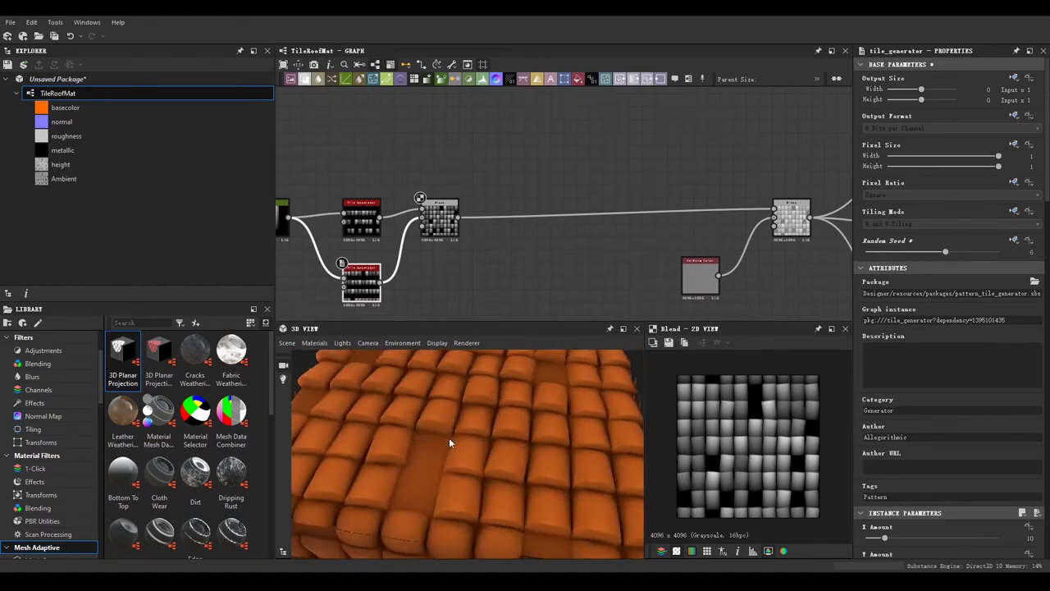
{"action": "scroll", "coordinate": [426, 430], "scroll_direction": "up", "scroll_amount": 5}
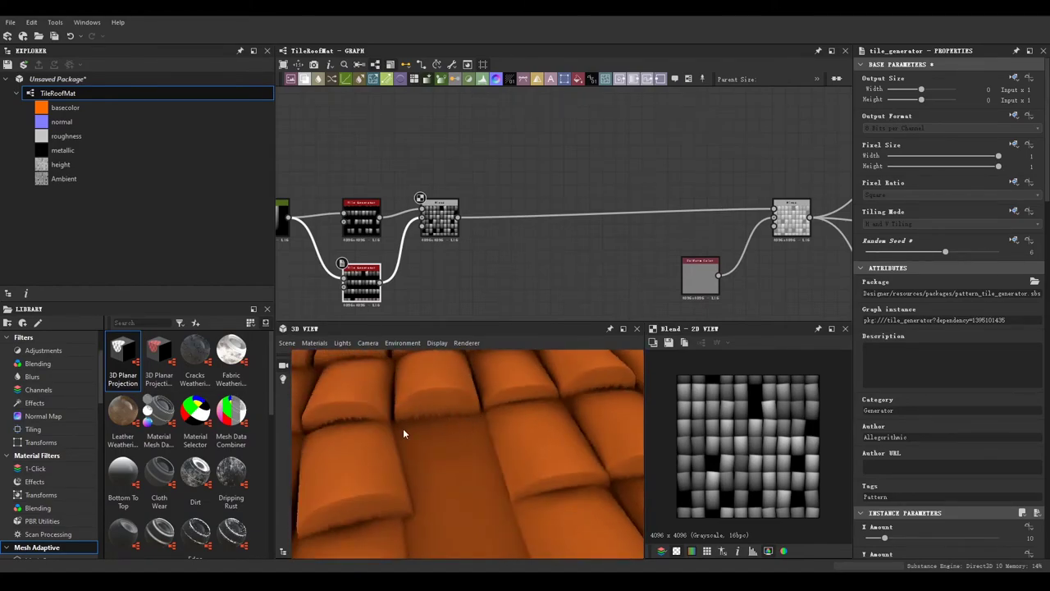
Step: Show the 3D view's display settings, then paste in a Cells 3 noise node
{"action": "left_click", "coordinate": [471, 417]}
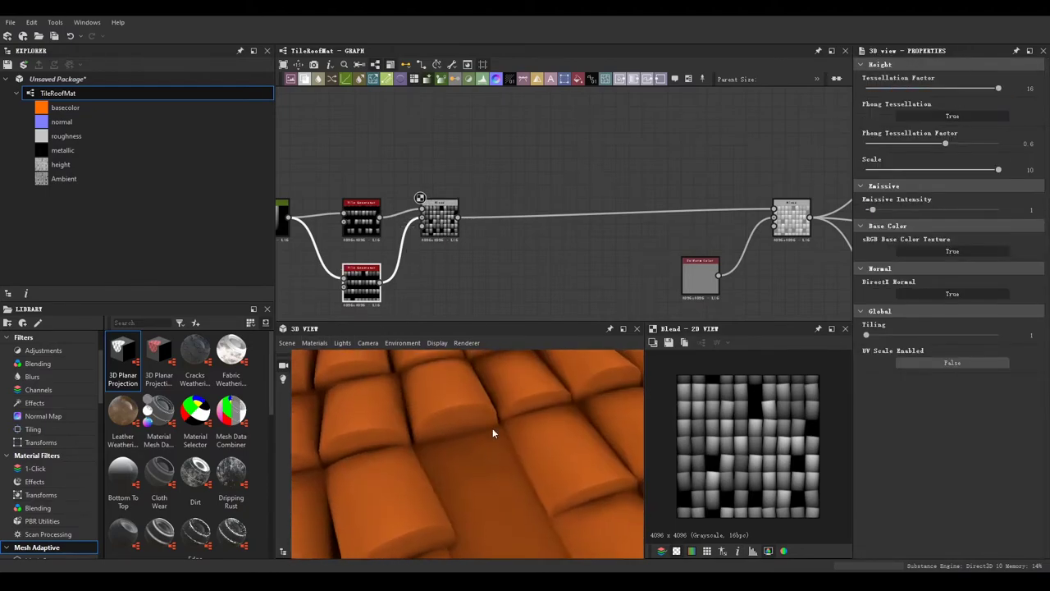
{"action": "scroll", "coordinate": [509, 435], "scroll_direction": "down", "scroll_amount": 5}
{"action": "mouse_move", "coordinate": [561, 452]}
{"action": "left_mouse_down"}
{"action": "mouse_move", "coordinate": [550, 433]}
{"action": "mouse_move", "coordinate": [543, 455]}
{"action": "mouse_move", "coordinate": [536, 420]}
{"action": "mouse_move", "coordinate": [394, 427]}
{"action": "mouse_move", "coordinate": [458, 459]}
{"action": "mouse_move", "coordinate": [514, 418]}
{"action": "mouse_move", "coordinate": [517, 449]}
{"action": "left_mouse_up"}
{"action": "left_click_drag", "start_coordinate": [565, 247], "coordinate": [582, 190]}
{"action": "left_click_drag", "start_coordinate": [557, 237], "coordinate": [558, 220]}
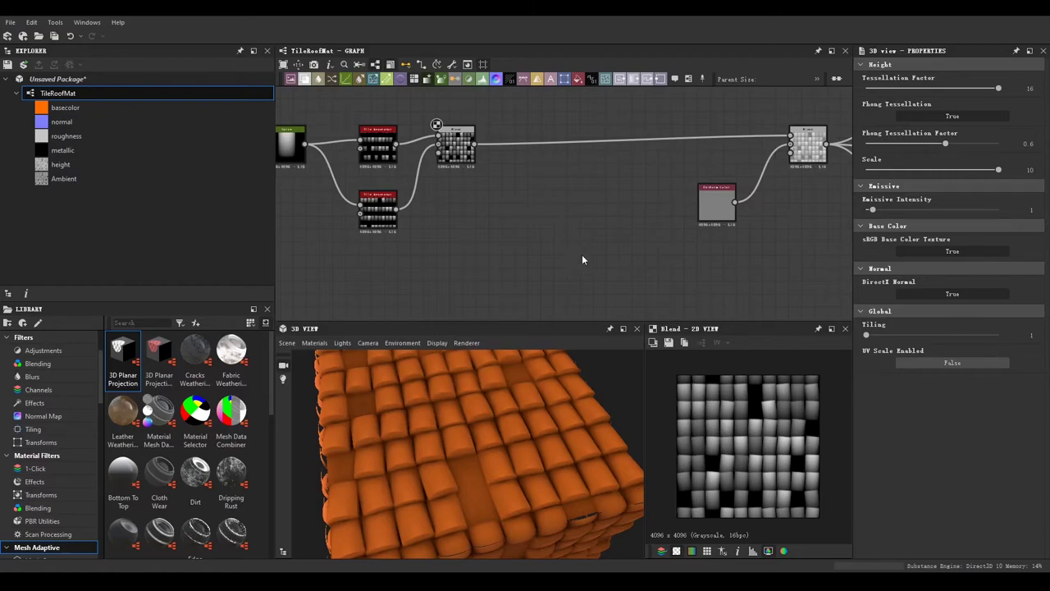
{"action": "key", "text": "ctrl+v"}
Step: Slope-blur the Cells 3 noise using Perlin Noise as slope input at Intensity 0.2
{"action": "scroll", "coordinate": [733, 429], "scroll_direction": "up", "scroll_amount": 5}
{"action": "scroll", "coordinate": [714, 499], "scroll_direction": "up", "scroll_amount": 3}
{"action": "scroll", "coordinate": [751, 470], "scroll_direction": "up", "scroll_amount": 3}
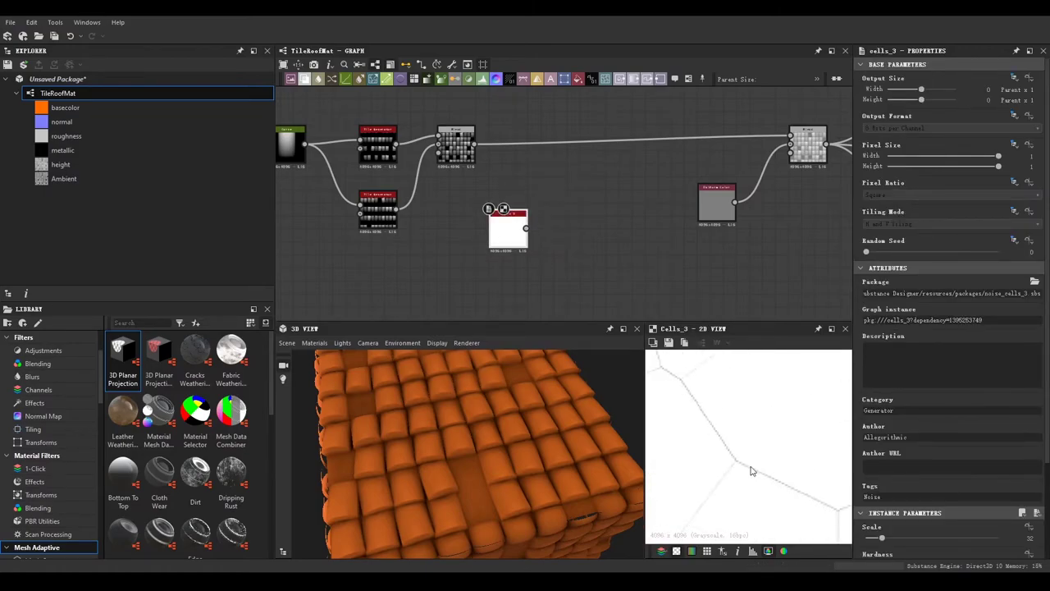
{"action": "left_click_drag", "start_coordinate": [751, 470], "coordinate": [740, 474]}
{"action": "scroll", "coordinate": [936, 474], "scroll_direction": "down", "scroll_amount": 3}
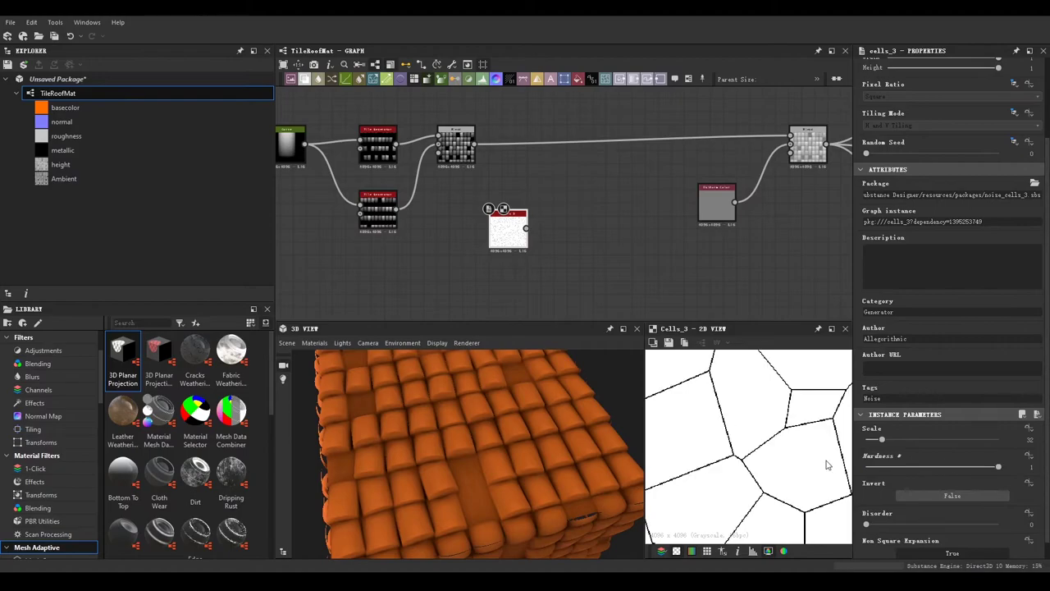
{"action": "scroll", "coordinate": [827, 464], "scroll_direction": "down", "scroll_amount": 5}
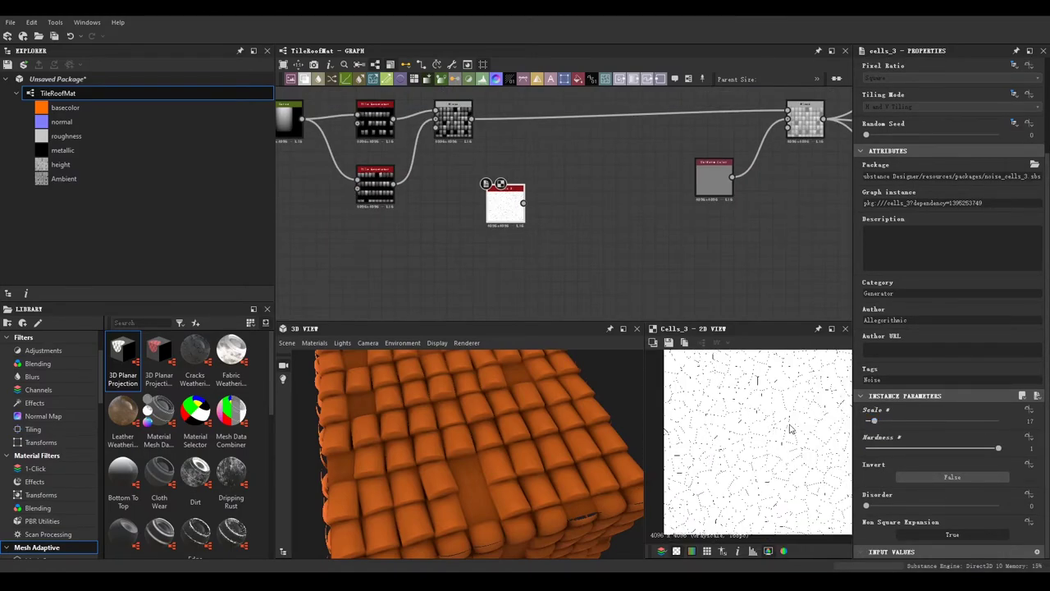
{"action": "scroll", "coordinate": [787, 443], "scroll_direction": "down", "scroll_amount": 2}
{"action": "scroll", "coordinate": [444, 238], "scroll_direction": "up", "scroll_amount": 3}
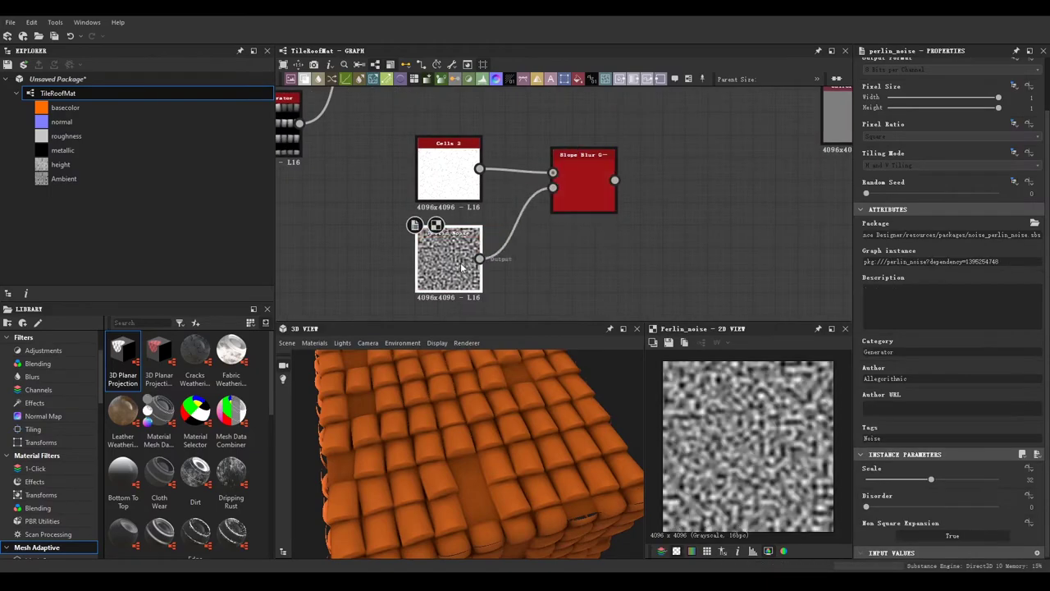
{"action": "left_click_drag", "start_coordinate": [479, 259], "coordinate": [553, 187]}
{"action": "scroll", "coordinate": [829, 466], "scroll_direction": "up", "scroll_amount": 2}
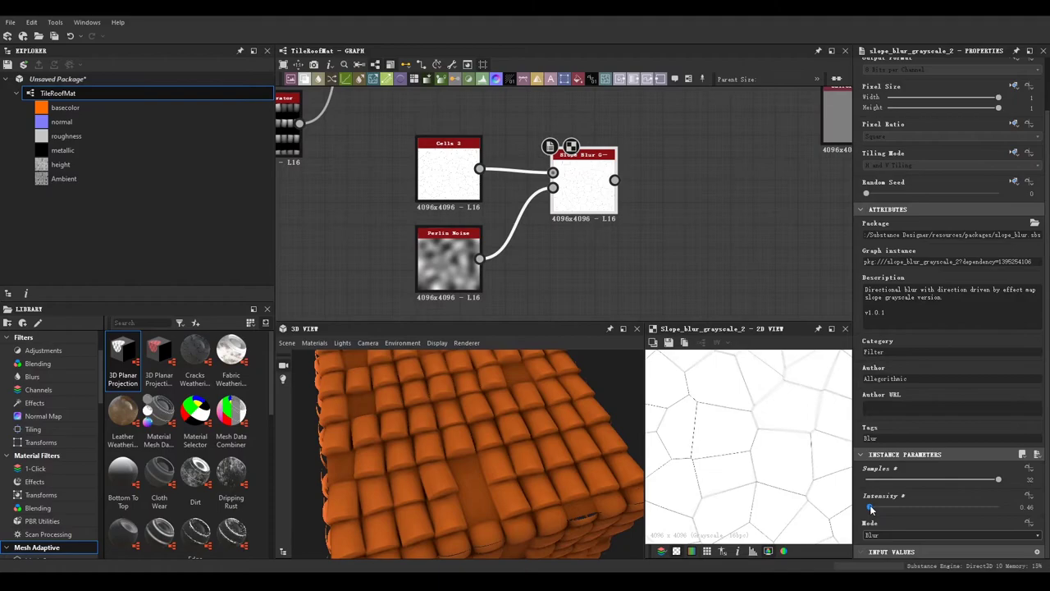
{"action": "left_click_drag", "start_coordinate": [871, 509], "coordinate": [866, 509]}
Step: Multiply-blend the slope-blurred cracks over the tile pattern
{"action": "scroll", "coordinate": [762, 473], "scroll_direction": "up", "scroll_amount": 3}
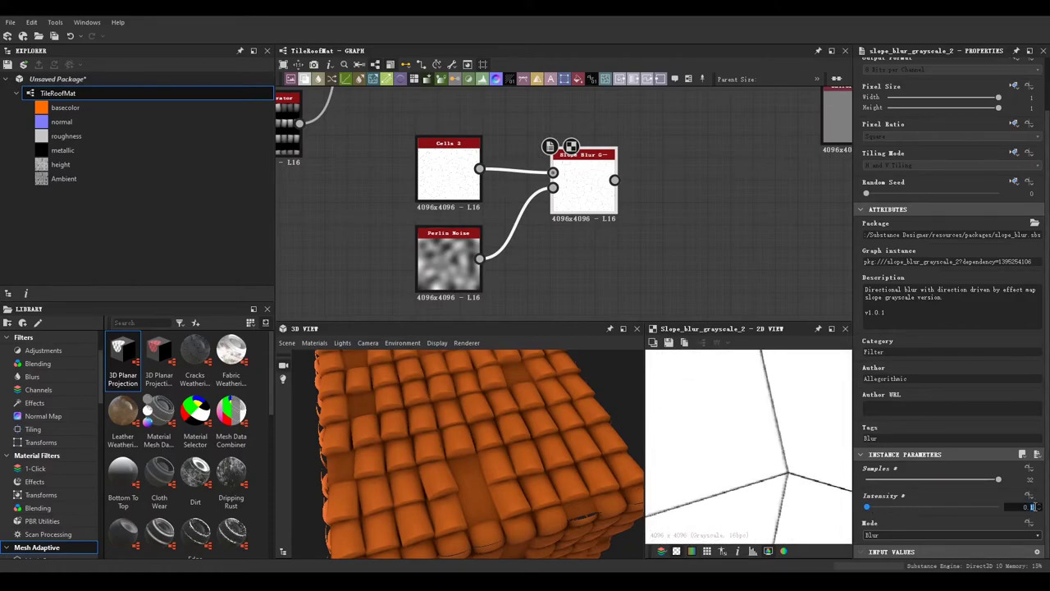
{"action": "scroll", "coordinate": [739, 468], "scroll_direction": "down", "scroll_amount": 3}
{"action": "scroll", "coordinate": [460, 219], "scroll_direction": "down", "scroll_amount": 3}
{"action": "scroll", "coordinate": [459, 219], "scroll_direction": "down", "scroll_amount": 2}
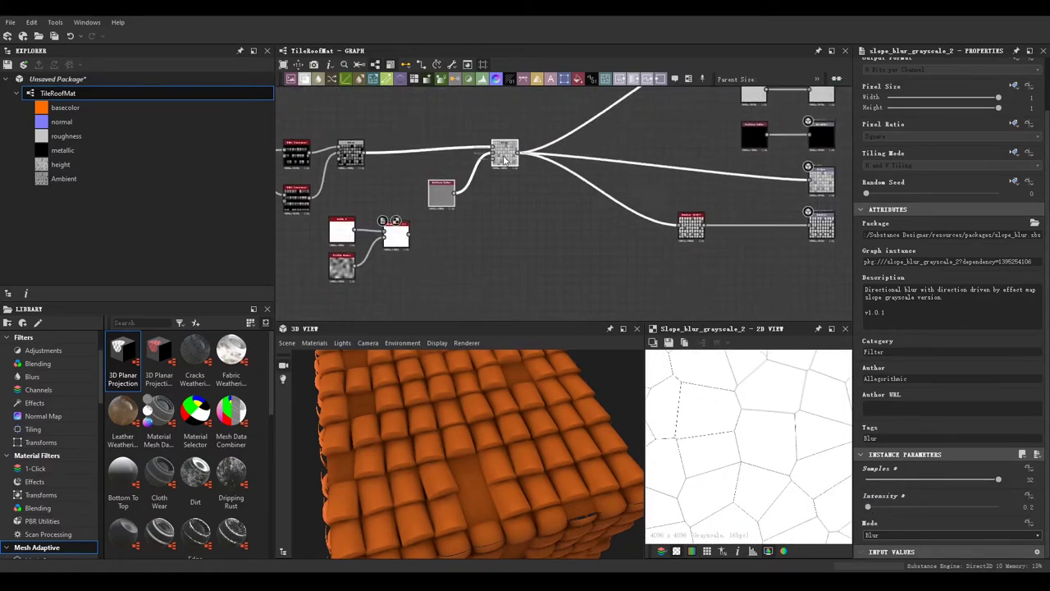
{"action": "mouse_move", "coordinate": [505, 160]}
{"action": "left_mouse_down"}
{"action": "mouse_move", "coordinate": [538, 222]}
{"action": "mouse_move", "coordinate": [618, 166]}
{"action": "left_mouse_up"}
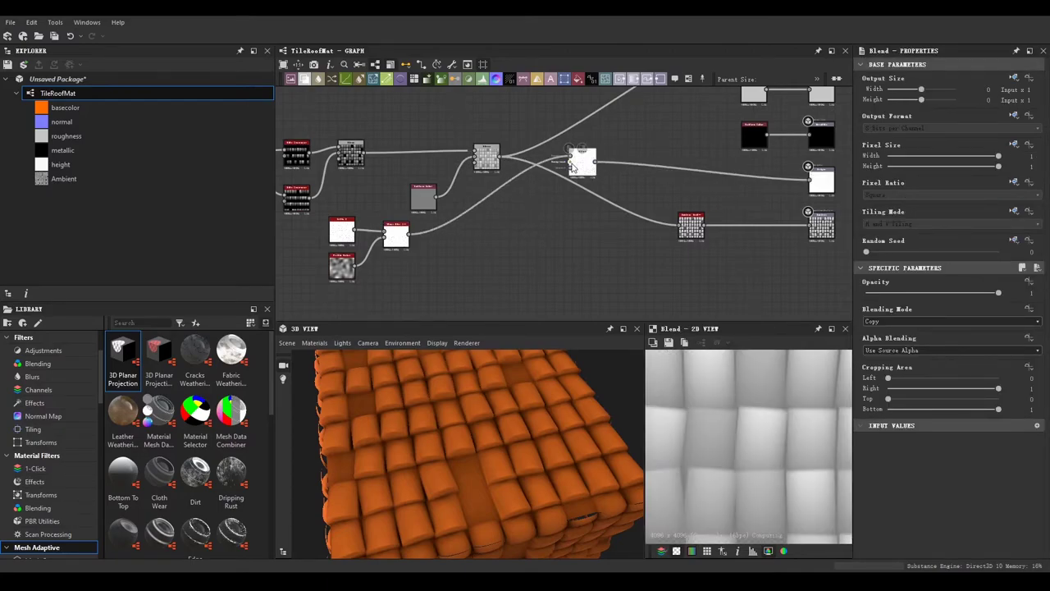
{"action": "left_click", "coordinate": [906, 354]}
{"action": "left_click_drag", "start_coordinate": [505, 392], "coordinate": [507, 442]}
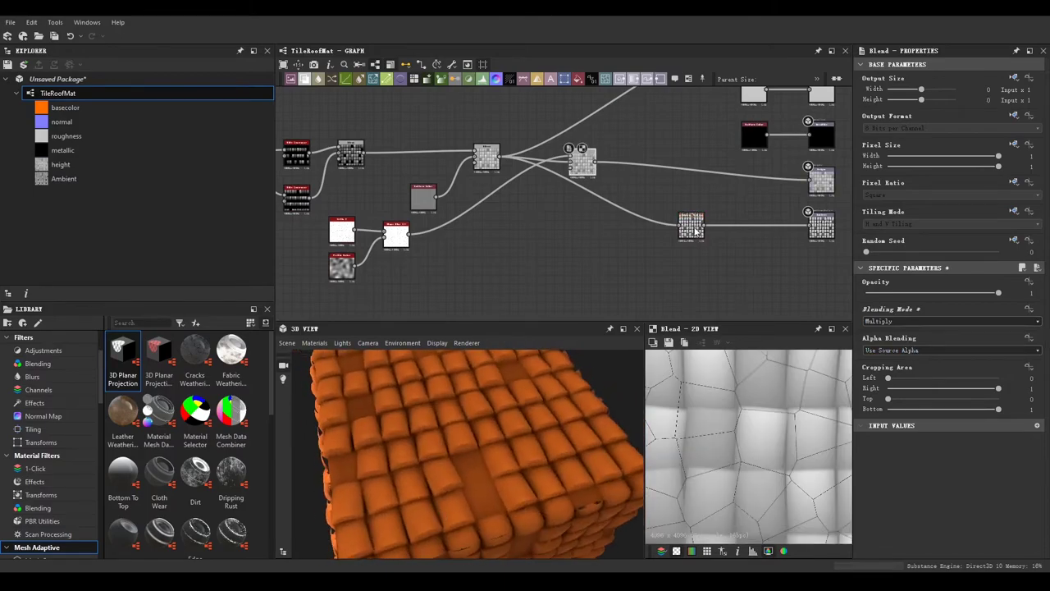
{"action": "scroll", "coordinate": [586, 165], "scroll_direction": "up", "scroll_amount": 2}
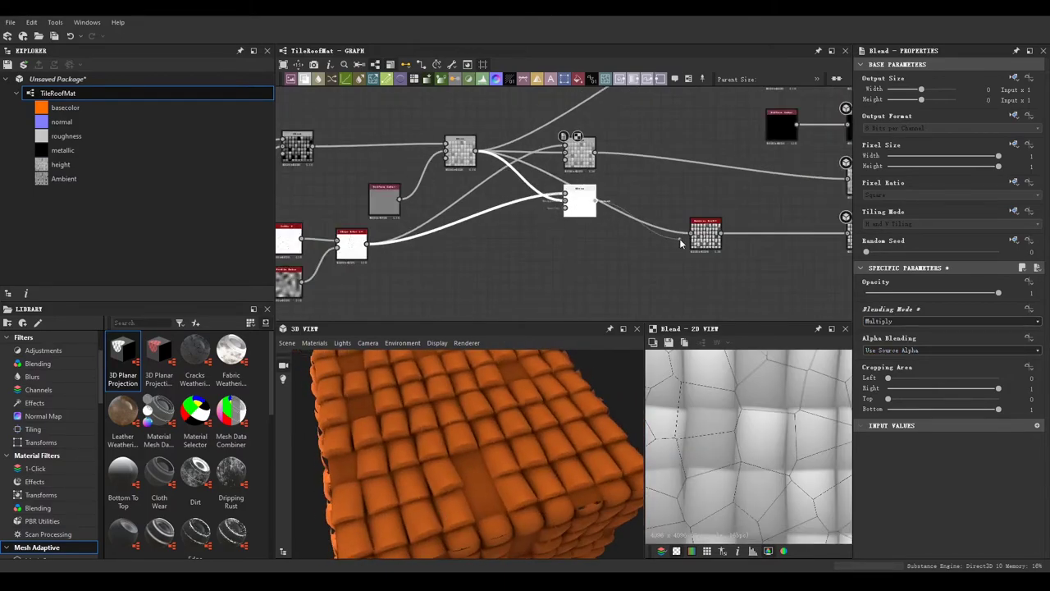
{"action": "mouse_move", "coordinate": [524, 394]}
{"action": "left_mouse_down"}
{"action": "mouse_move", "coordinate": [519, 440]}
{"action": "mouse_move", "coordinate": [504, 431]}
{"action": "left_mouse_up"}
Step: Pass Perlin Noise through a contrast-steepening Curve and wire it into the tile Blend
{"action": "left_click", "coordinate": [563, 203]}
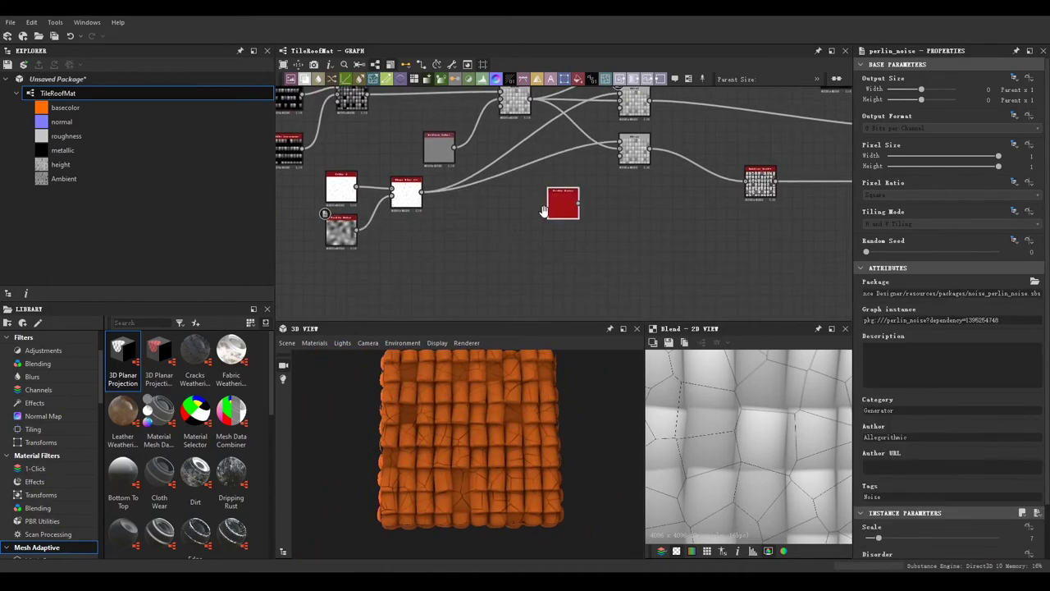
{"action": "mouse_move", "coordinate": [888, 474]}
{"action": "left_mouse_down"}
{"action": "mouse_move", "coordinate": [894, 482]}
{"action": "mouse_move", "coordinate": [930, 417]}
{"action": "mouse_move", "coordinate": [980, 425]}
{"action": "left_mouse_up"}
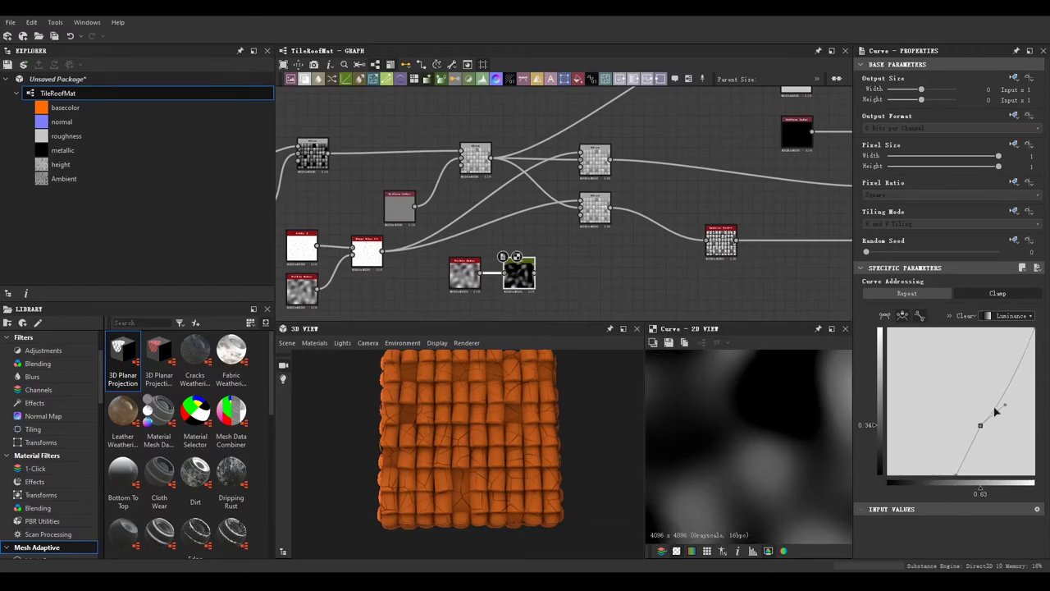
{"action": "left_click_drag", "start_coordinate": [535, 272], "coordinate": [580, 203]}
{"action": "scroll", "coordinate": [493, 388], "scroll_direction": "up", "scroll_amount": 2}
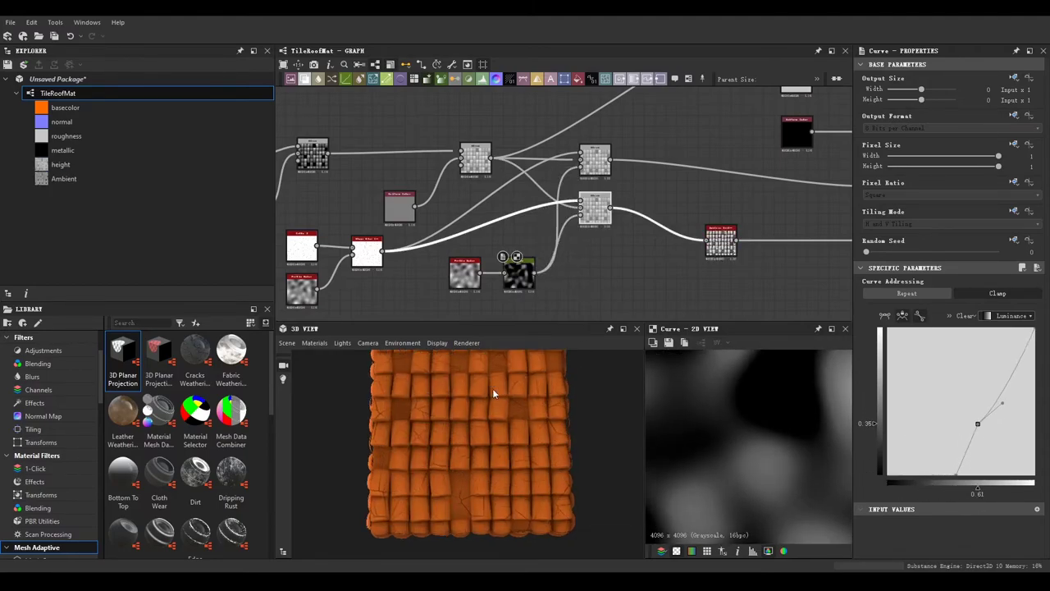
{"action": "scroll", "coordinate": [512, 443], "scroll_direction": "up", "scroll_amount": 2}
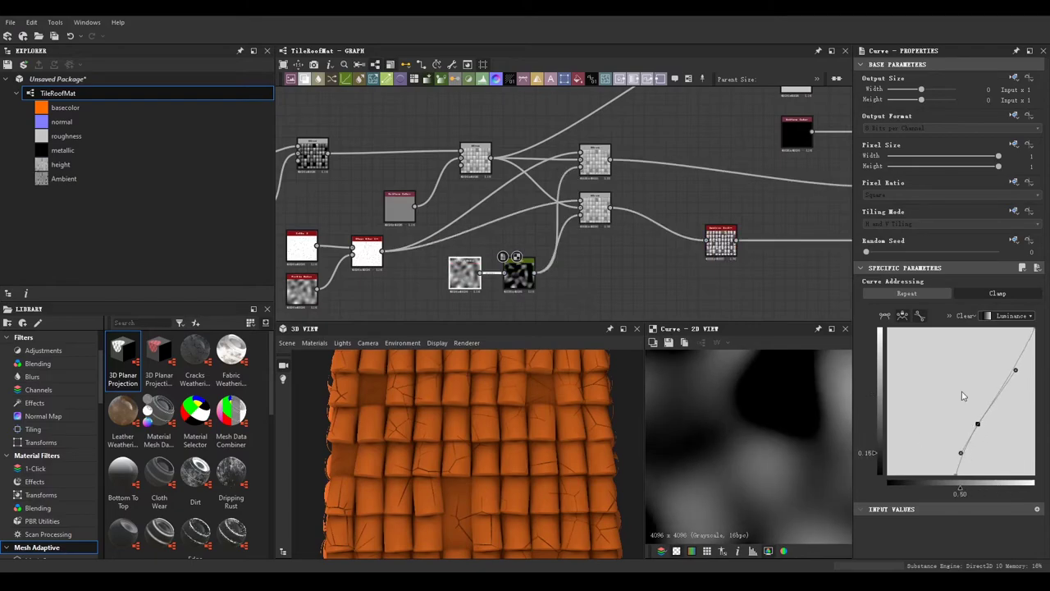
Step: Raise the Perlin Noise Disorder to 0.53
{"action": "left_click", "coordinate": [464, 273]}
{"action": "scroll", "coordinate": [473, 430], "scroll_direction": "down", "scroll_amount": 3}
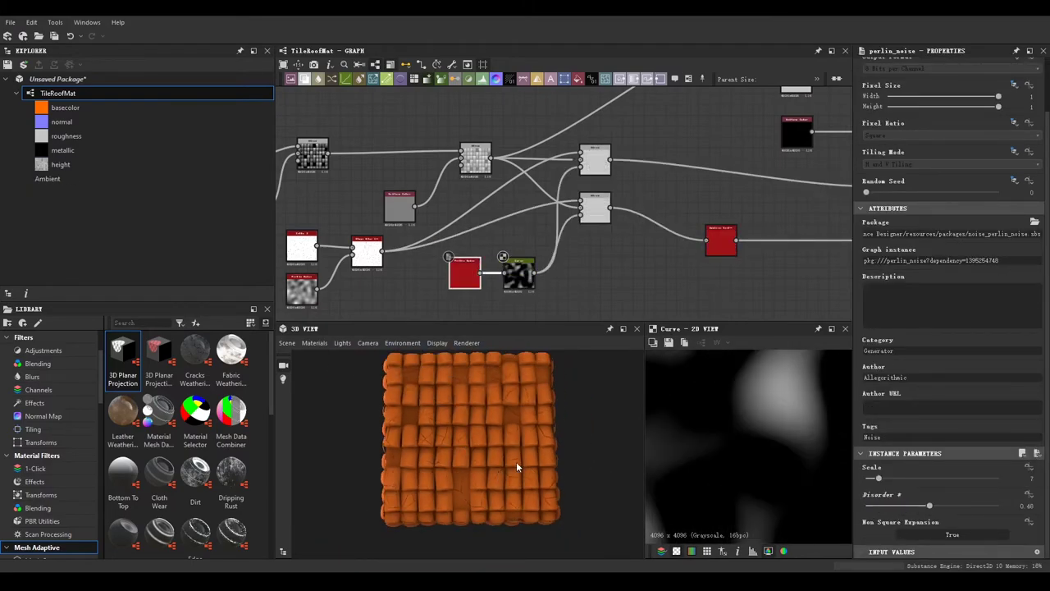
{"action": "left_click_drag", "start_coordinate": [942, 514], "coordinate": [936, 509]}
{"action": "mouse_move", "coordinate": [505, 481]}
{"action": "left_mouse_down"}
{"action": "mouse_move", "coordinate": [527, 399]}
{"action": "mouse_move", "coordinate": [526, 484]}
{"action": "left_mouse_up"}
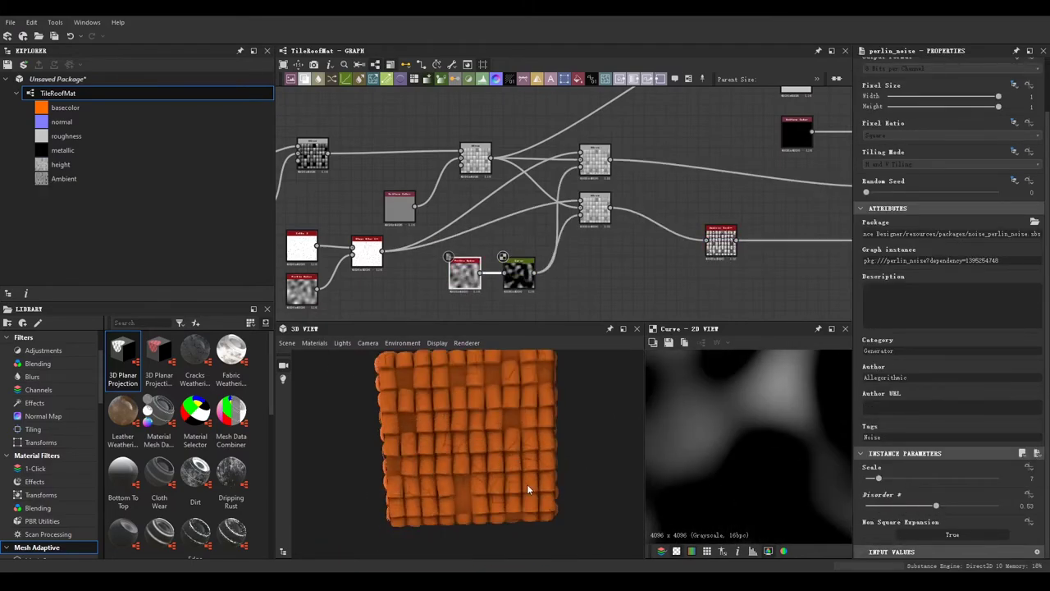
{"action": "mouse_move", "coordinate": [661, 217]}
{"action": "left_mouse_down"}
{"action": "mouse_move", "coordinate": [471, 228]}
{"action": "mouse_move", "coordinate": [582, 201]}
{"action": "mouse_move", "coordinate": [546, 144]}
{"action": "mouse_move", "coordinate": [605, 114]}
{"action": "mouse_move", "coordinate": [527, 218]}
{"action": "left_mouse_up"}
{"action": "scroll", "coordinate": [467, 261], "scroll_direction": "down", "scroll_amount": 3}
{"action": "scroll", "coordinate": [581, 202], "scroll_direction": "up", "scroll_amount": 3}
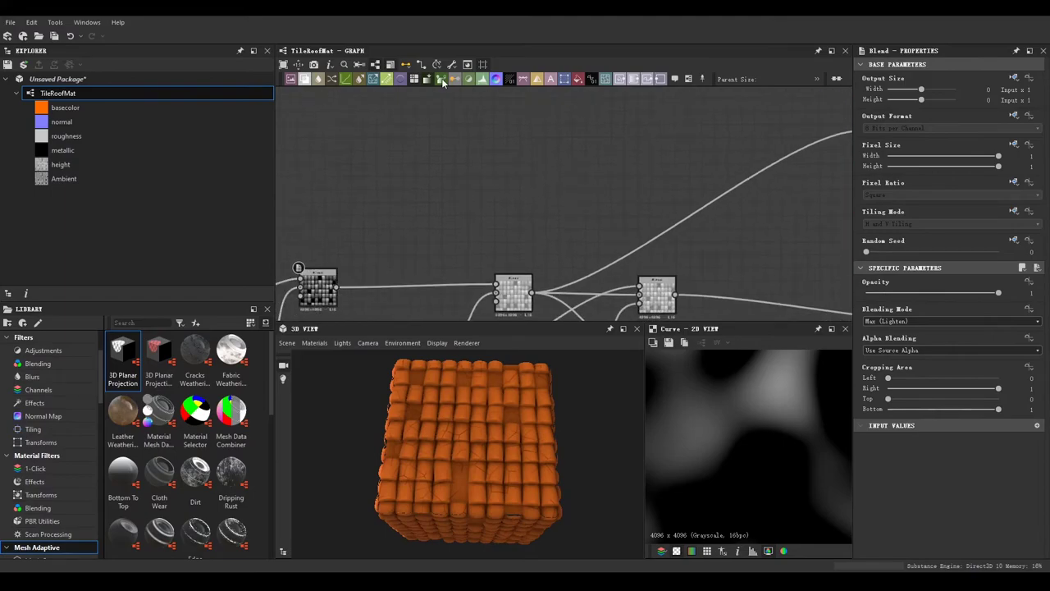
Step: Wire the tile texture into the Gradient Map node and reposition it
{"action": "left_click", "coordinate": [565, 209]}
{"action": "left_click_drag", "start_coordinate": [353, 285], "coordinate": [337, 284]}
{"action": "mouse_move", "coordinate": [680, 153]}
{"action": "left_mouse_down"}
{"action": "mouse_move", "coordinate": [459, 230]}
{"action": "mouse_move", "coordinate": [493, 177]}
{"action": "left_mouse_up"}
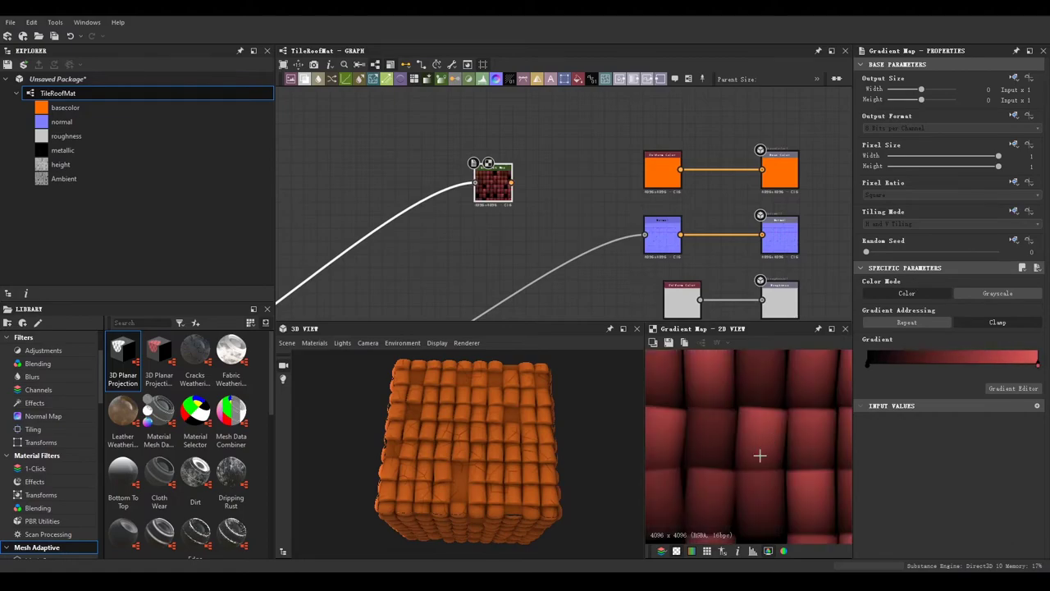
Step: Shift the Gradient Map's colour stop from red toward dark brown and check the cube
{"action": "left_click_drag", "start_coordinate": [760, 452], "coordinate": [714, 392]}
{"action": "left_click_drag", "start_coordinate": [459, 503], "coordinate": [480, 472]}
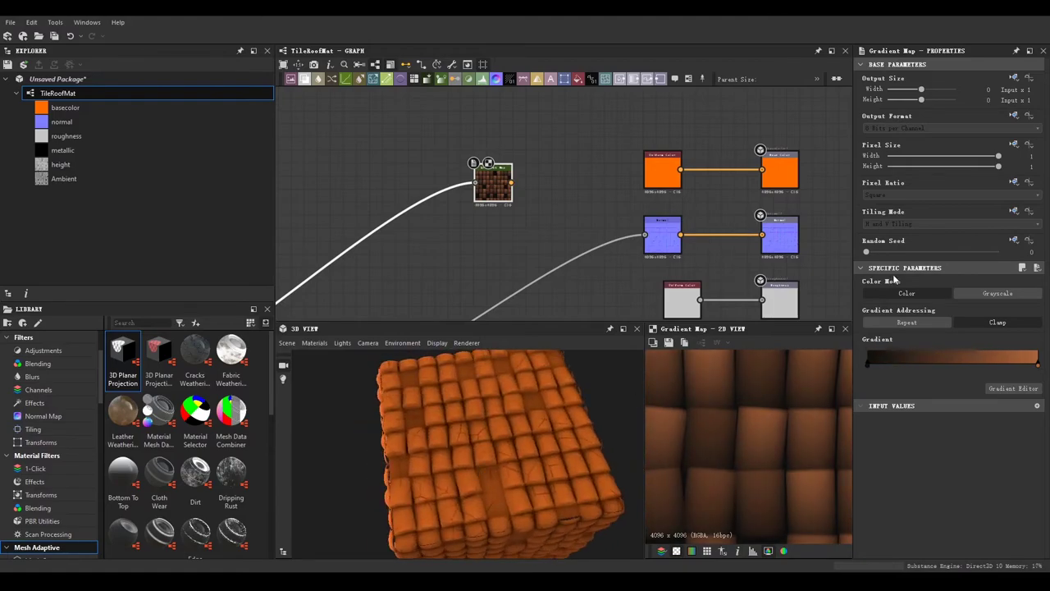
{"action": "key", "text": "ctrl+z"}
{"action": "left_click_drag", "start_coordinate": [561, 428], "coordinate": [486, 465]}
{"action": "scroll", "coordinate": [486, 465], "scroll_direction": "up", "scroll_amount": 3}
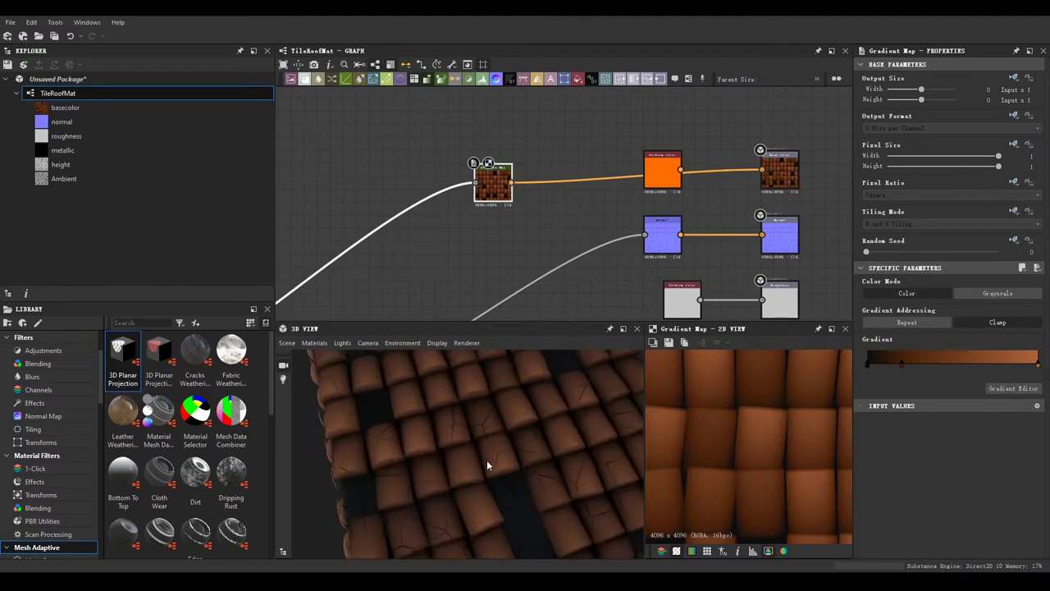
{"action": "scroll", "coordinate": [544, 457], "scroll_direction": "down", "scroll_amount": 3}
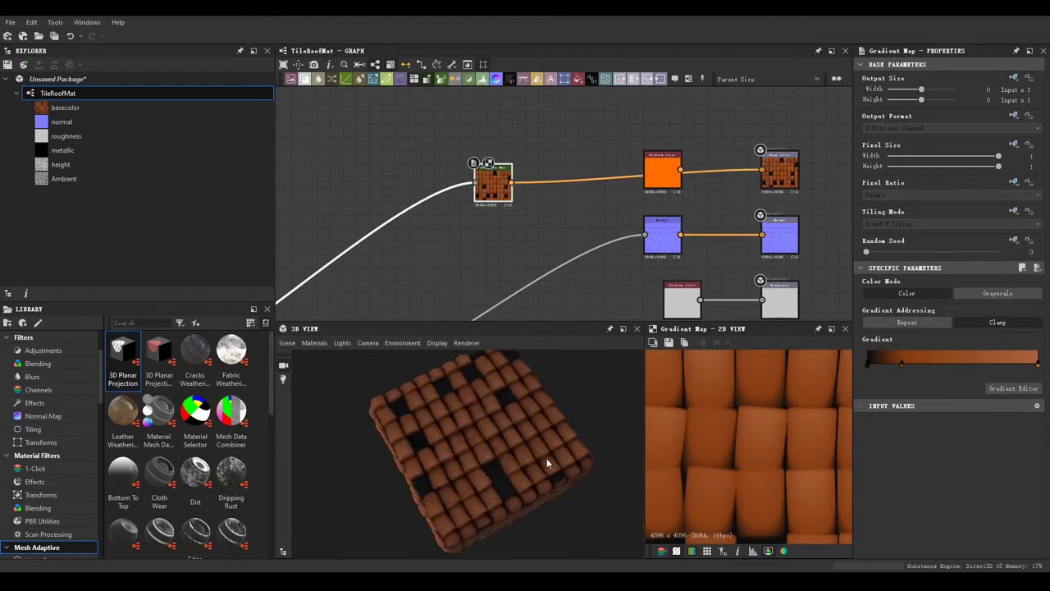
{"action": "left_click_drag", "start_coordinate": [547, 458], "coordinate": [508, 455]}
Step: Add a Levels node fed by the gap mask
{"action": "left_click_drag", "start_coordinate": [670, 243], "coordinate": [548, 190]}
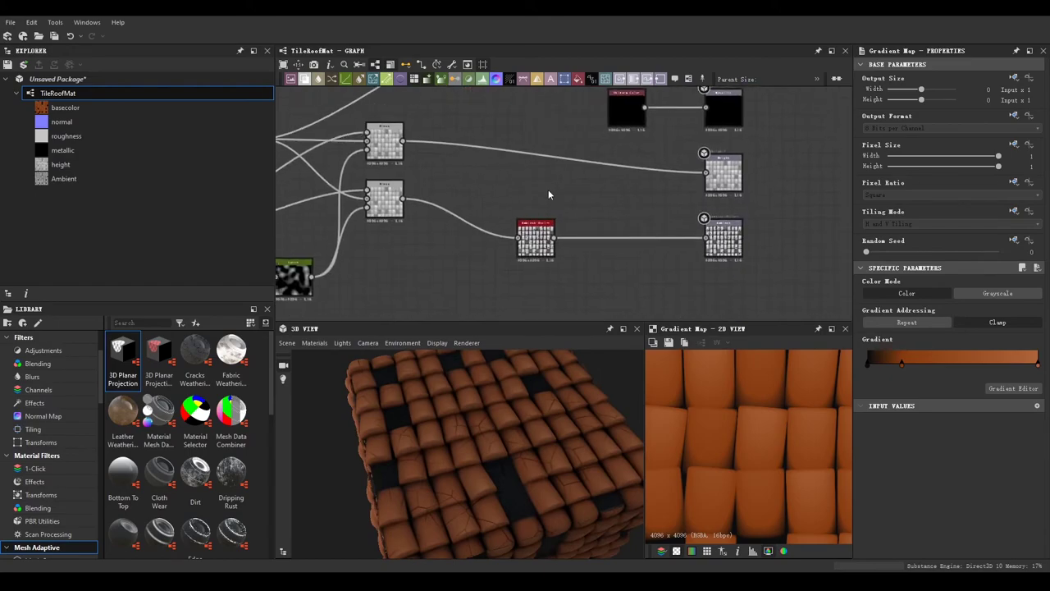
{"action": "left_click_drag", "start_coordinate": [506, 471], "coordinate": [510, 482]}
{"action": "left_click_drag", "start_coordinate": [533, 237], "coordinate": [638, 195]}
{"action": "mouse_move", "coordinate": [509, 482]}
{"action": "left_mouse_down"}
{"action": "mouse_move", "coordinate": [492, 483]}
{"action": "mouse_move", "coordinate": [546, 493]}
{"action": "left_mouse_up"}
{"action": "left_click_drag", "start_coordinate": [345, 271], "coordinate": [574, 271]}
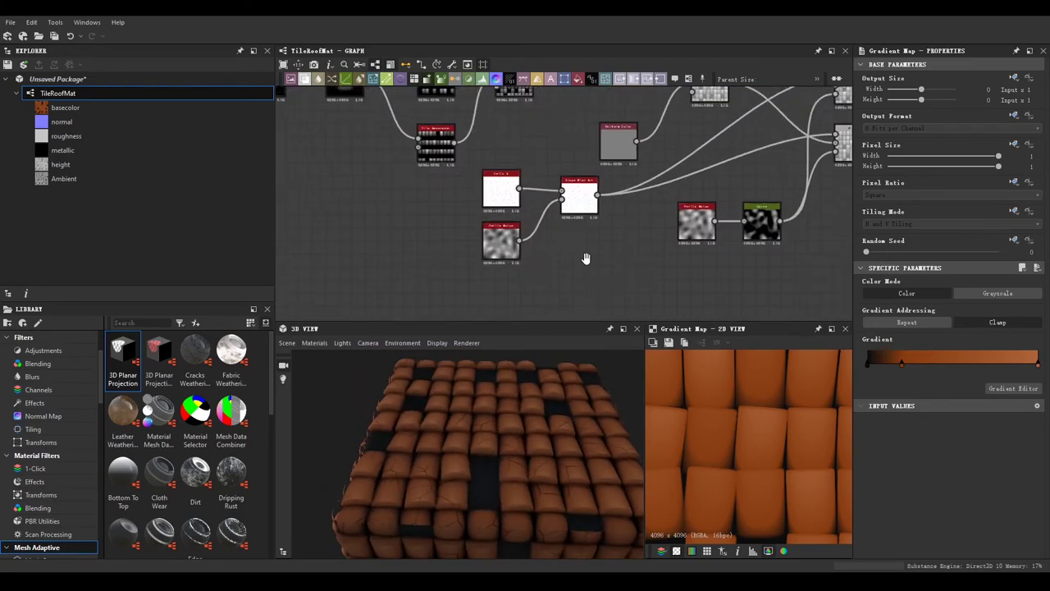
{"action": "key", "text": "l"}
{"action": "mouse_move", "coordinate": [532, 309]}
{"action": "left_mouse_down"}
{"action": "mouse_move", "coordinate": [646, 237]}
{"action": "mouse_move", "coordinate": [532, 216]}
{"action": "left_mouse_up"}
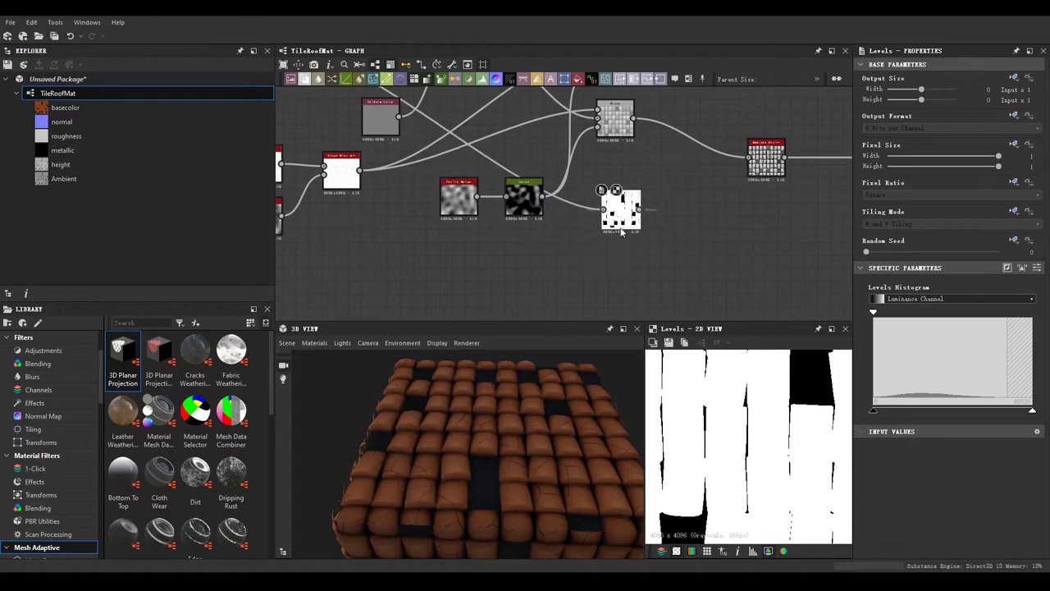
Step: Copy-blend the tile height with the Levels mask, followed by a Curve with dark end 0.10
{"action": "key", "text": "b"}
{"action": "left_click_drag", "start_coordinate": [605, 182], "coordinate": [677, 214]}
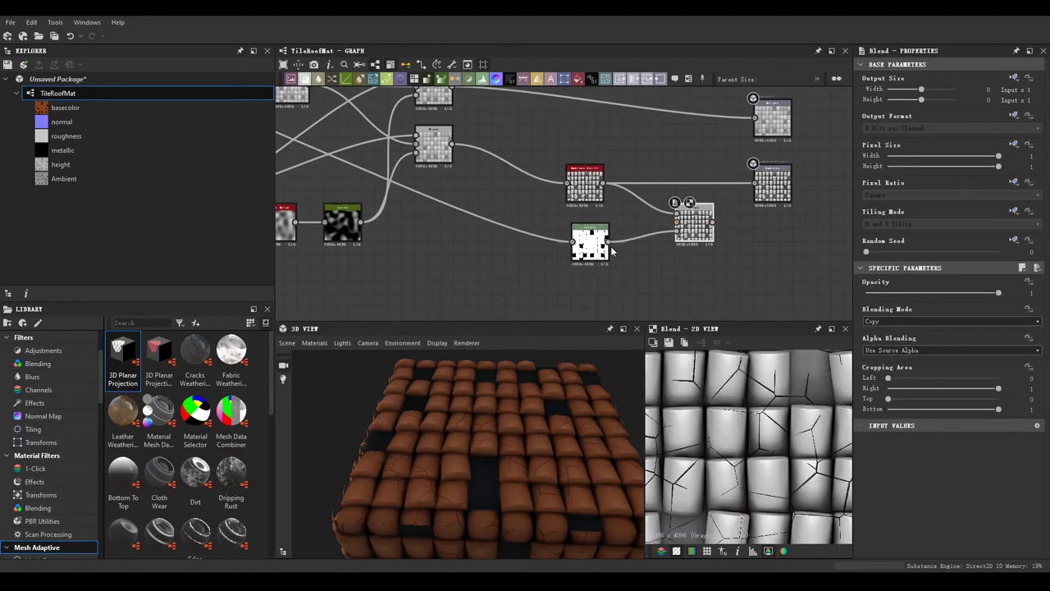
{"action": "left_click_drag", "start_coordinate": [610, 243], "coordinate": [677, 231]}
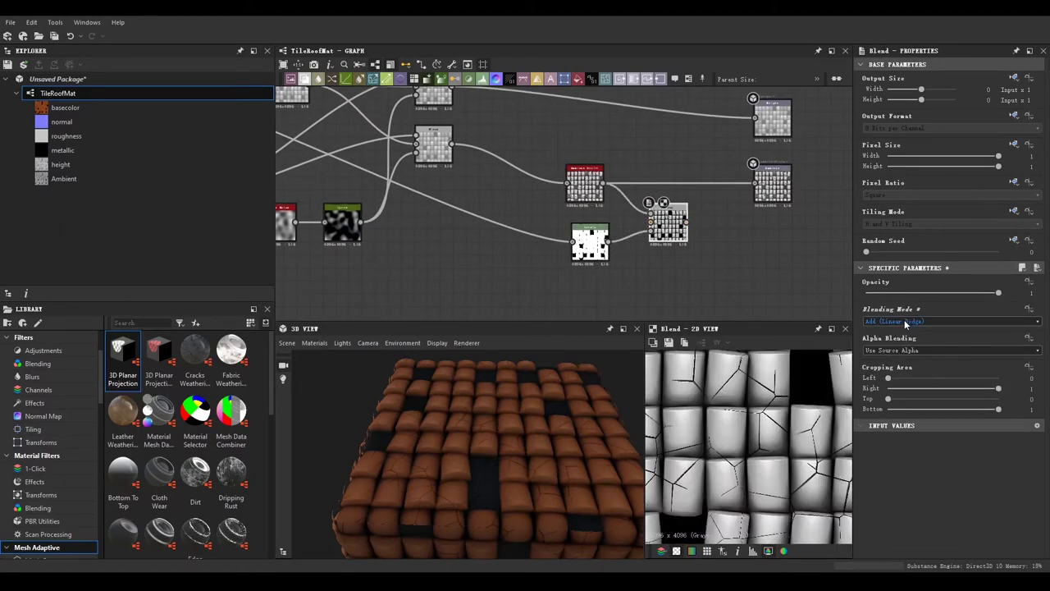
{"action": "key", "text": "Down"}
{"action": "key", "text": "Down"}
{"action": "key", "text": "Up"}
{"action": "key", "text": "Up"}
{"action": "key", "text": "Up"}
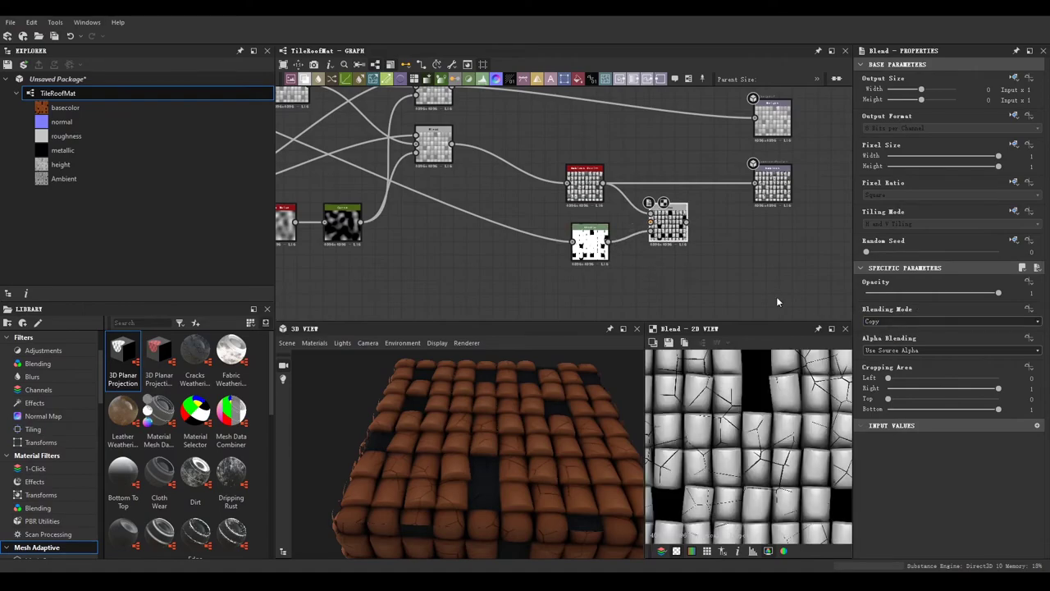
{"action": "mouse_move", "coordinate": [634, 162]}
{"action": "left_mouse_down"}
{"action": "mouse_move", "coordinate": [582, 141]}
{"action": "mouse_move", "coordinate": [569, 147]}
{"action": "left_mouse_up"}
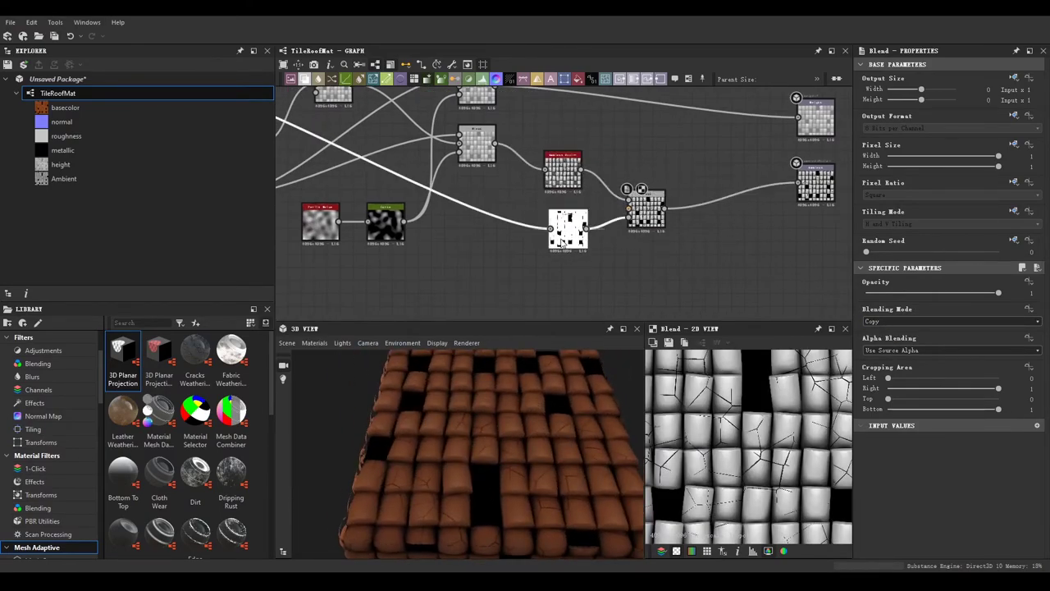
{"action": "left_click_drag", "start_coordinate": [650, 211], "coordinate": [664, 213]}
{"action": "left_click_drag", "start_coordinate": [578, 243], "coordinate": [572, 235]}
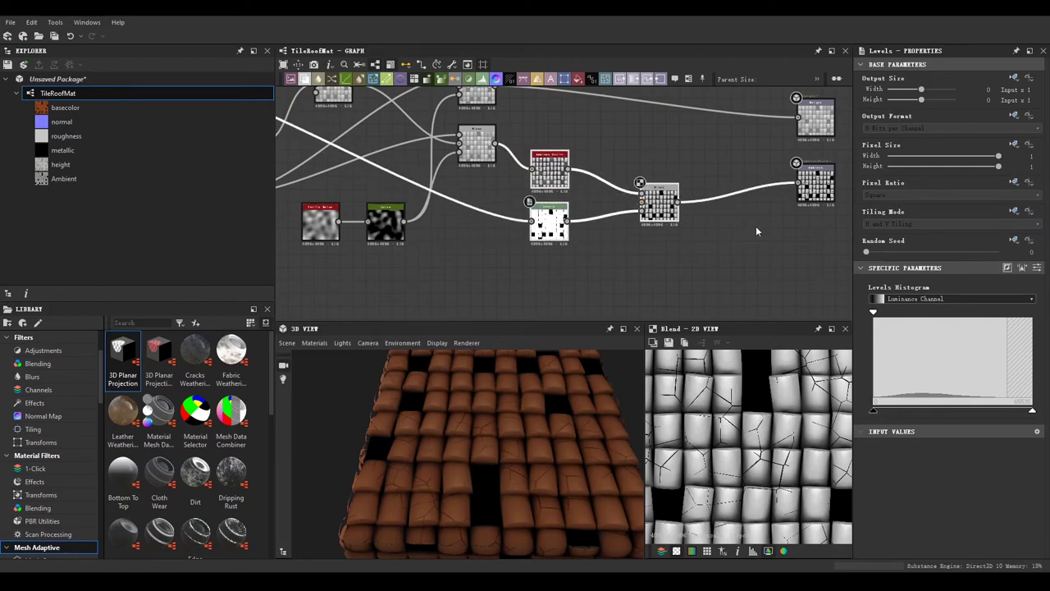
{"action": "left_click", "coordinate": [716, 214]}
{"action": "left_click_drag", "start_coordinate": [889, 476], "coordinate": [890, 463]}
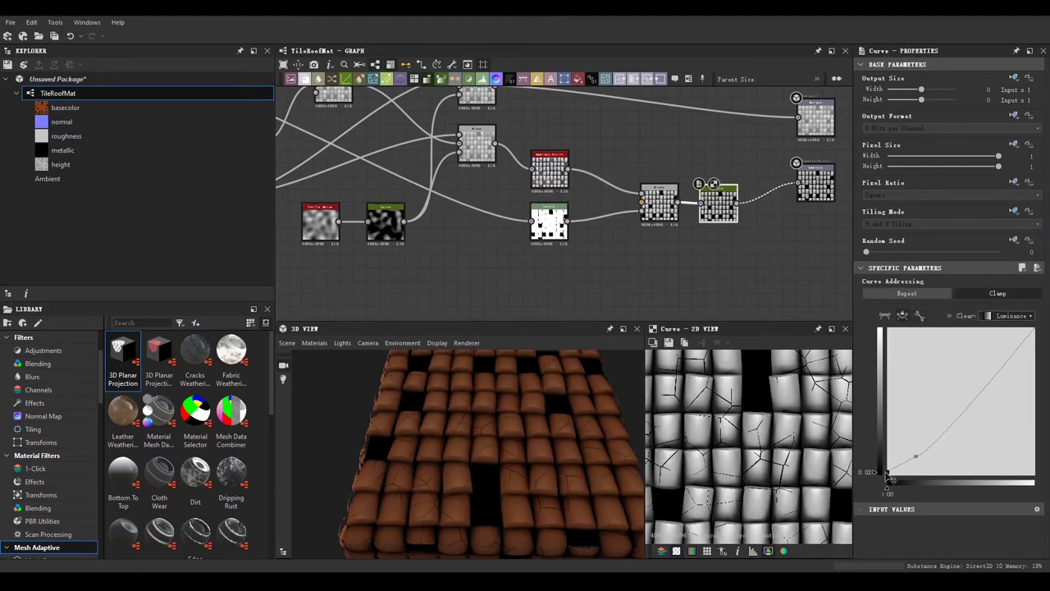
Step: Add a low curve point near 0.22 and settle the curve's dark end at 0.18
{"action": "left_click_drag", "start_coordinate": [541, 459], "coordinate": [583, 463]}
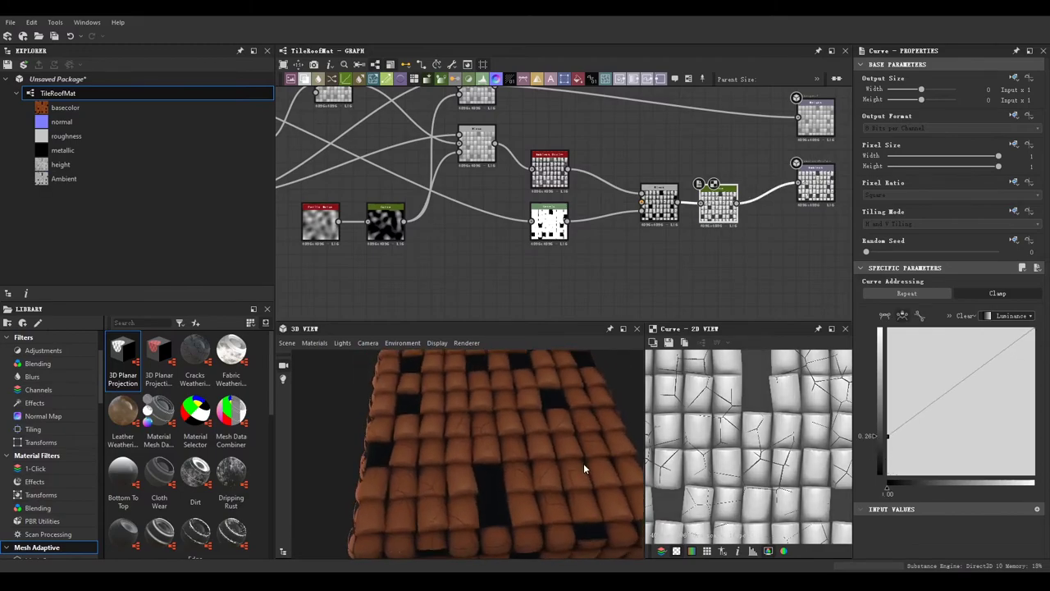
{"action": "mouse_move", "coordinate": [929, 421]}
{"action": "left_mouse_down"}
{"action": "mouse_move", "coordinate": [930, 443]}
{"action": "mouse_move", "coordinate": [903, 442]}
{"action": "mouse_move", "coordinate": [939, 373]}
{"action": "left_mouse_up"}
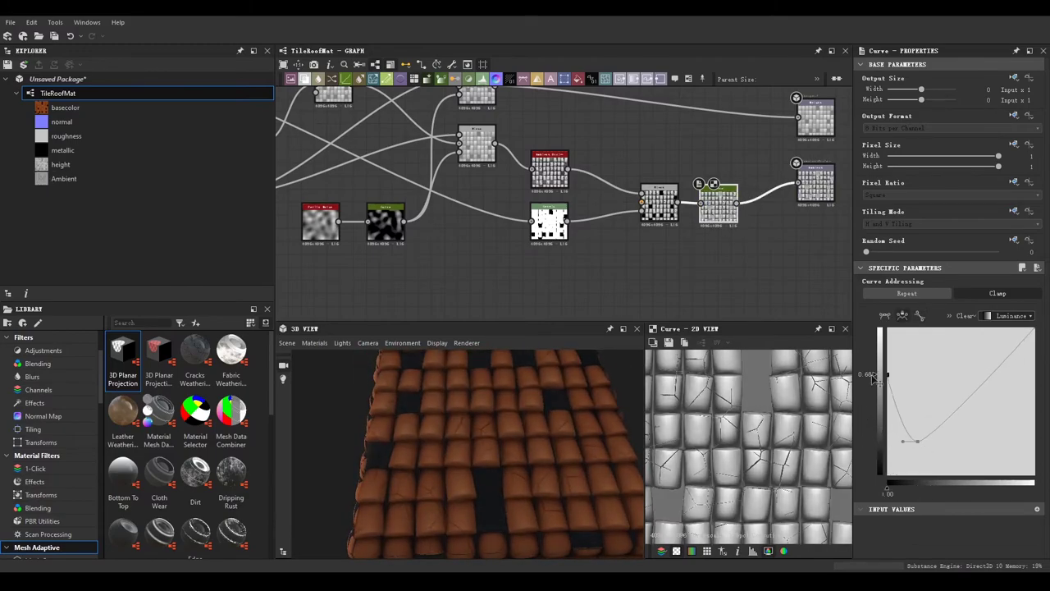
{"action": "left_click_drag", "start_coordinate": [541, 443], "coordinate": [600, 408]}
{"action": "left_click_drag", "start_coordinate": [940, 373], "coordinate": [904, 444]}
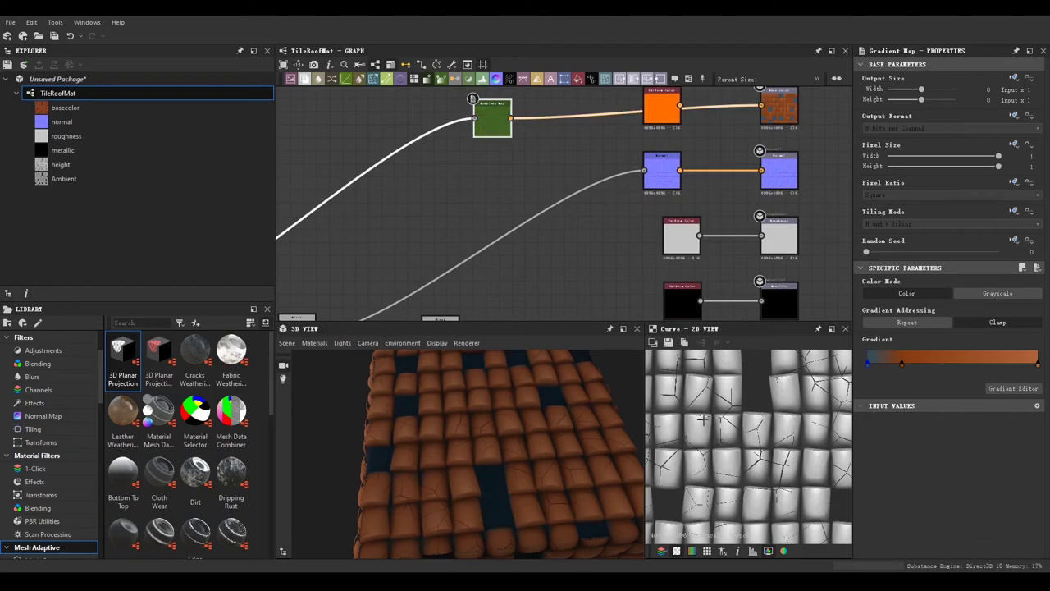
{"action": "mouse_move", "coordinate": [574, 459]}
{"action": "left_mouse_down"}
{"action": "mouse_move", "coordinate": [529, 451]}
{"action": "mouse_move", "coordinate": [542, 502]}
{"action": "mouse_move", "coordinate": [591, 382]}
{"action": "mouse_move", "coordinate": [377, 480]}
{"action": "mouse_move", "coordinate": [358, 443]}
{"action": "mouse_move", "coordinate": [441, 452]}
{"action": "mouse_move", "coordinate": [435, 485]}
{"action": "mouse_move", "coordinate": [389, 485]}
{"action": "mouse_move", "coordinate": [402, 474]}
{"action": "left_mouse_up"}
Step: Add a new Blend node wired from the Fractal_sum_1 noise node
{"action": "scroll", "coordinate": [402, 474], "scroll_direction": "down", "scroll_amount": 5}
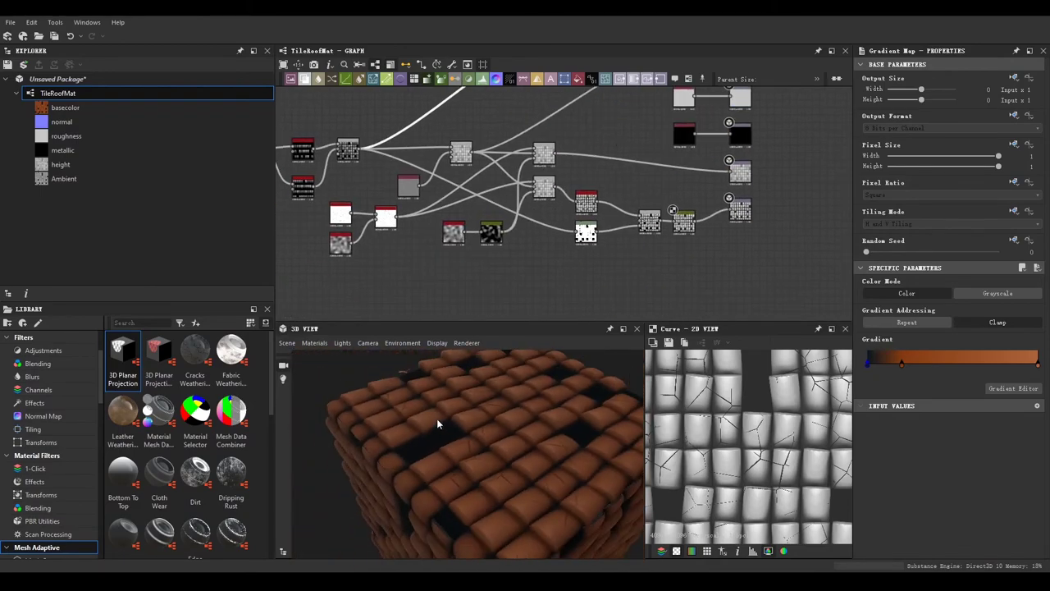
{"action": "left_click_drag", "start_coordinate": [413, 218], "coordinate": [550, 271]}
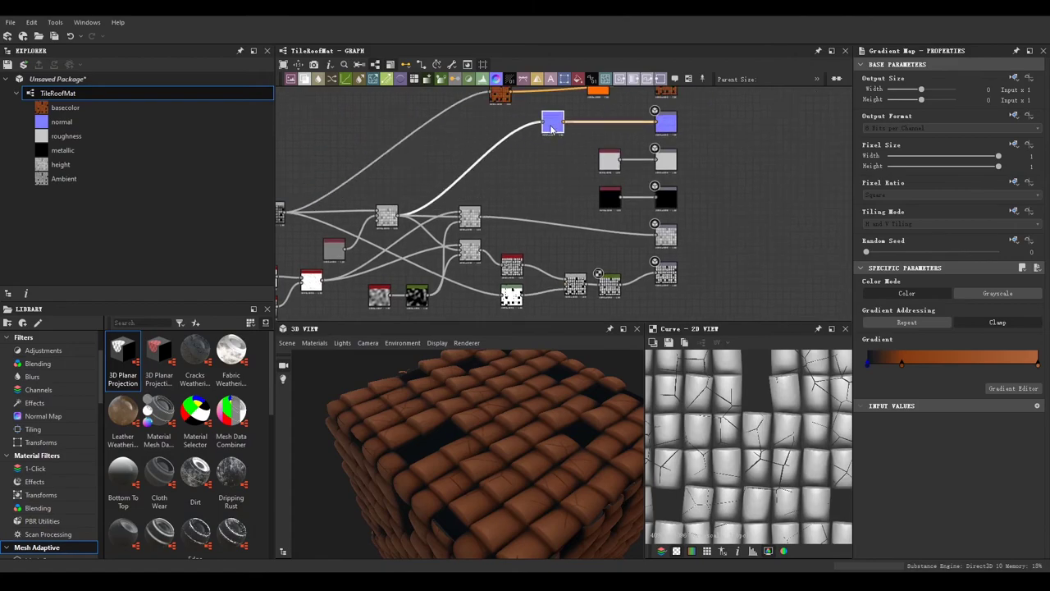
{"action": "scroll", "coordinate": [549, 271], "scroll_direction": "up", "scroll_amount": 3}
{"action": "left_click", "coordinate": [591, 115]}
{"action": "left_click_drag", "start_coordinate": [550, 175], "coordinate": [527, 243]}
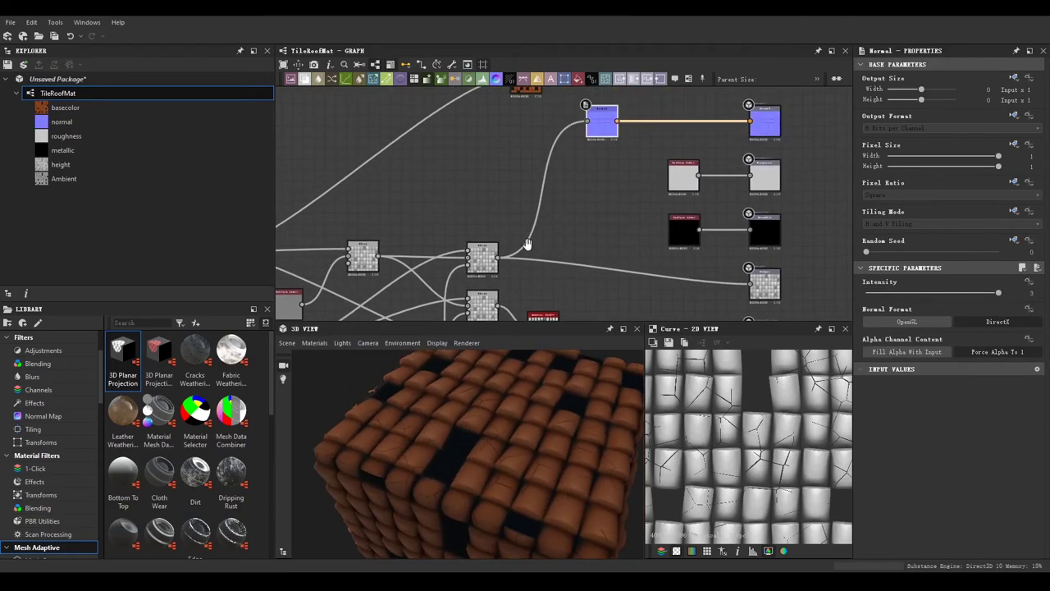
{"action": "left_click", "coordinate": [493, 156]}
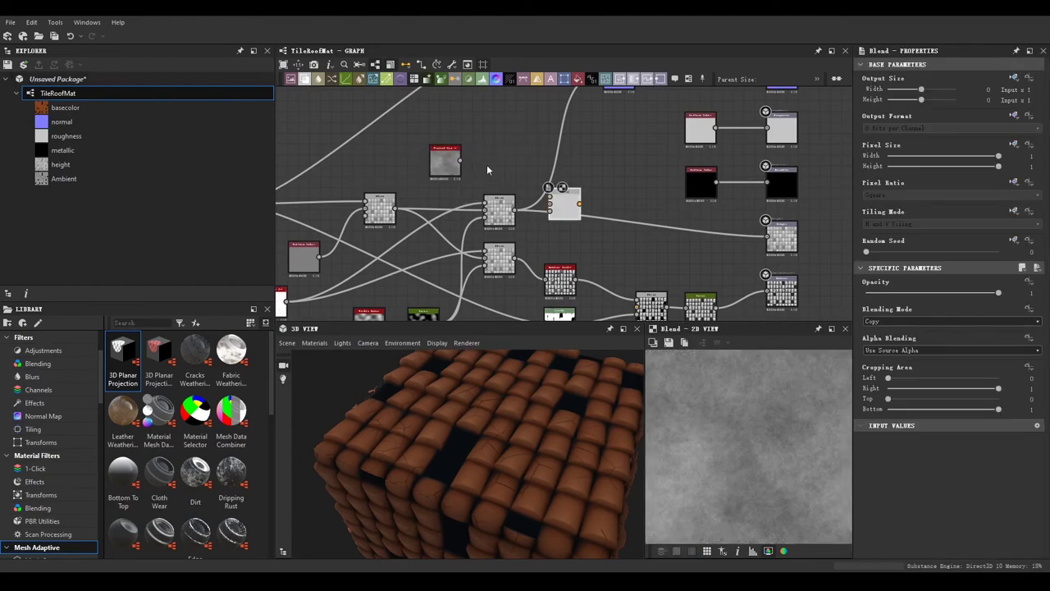
{"action": "left_click_drag", "start_coordinate": [486, 164], "coordinate": [566, 215]}
Step: Set the Blend node's Blending Mode to Overlay
{"action": "left_click", "coordinate": [882, 355]}
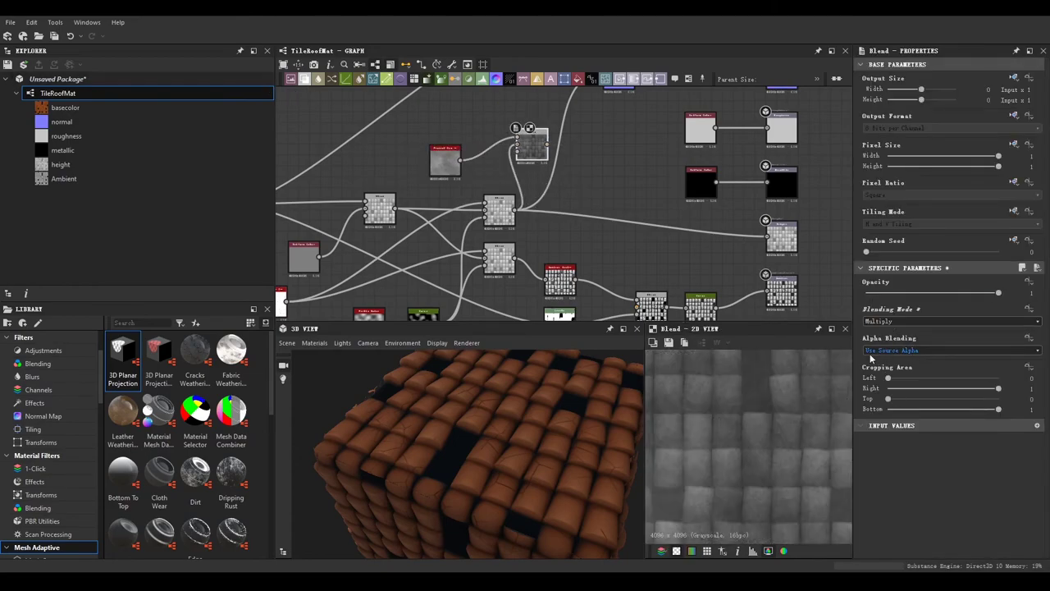
{"action": "key", "text": "Down"}
{"action": "key", "text": "Down"}
{"action": "key", "text": "Down"}
{"action": "key", "text": "Down"}
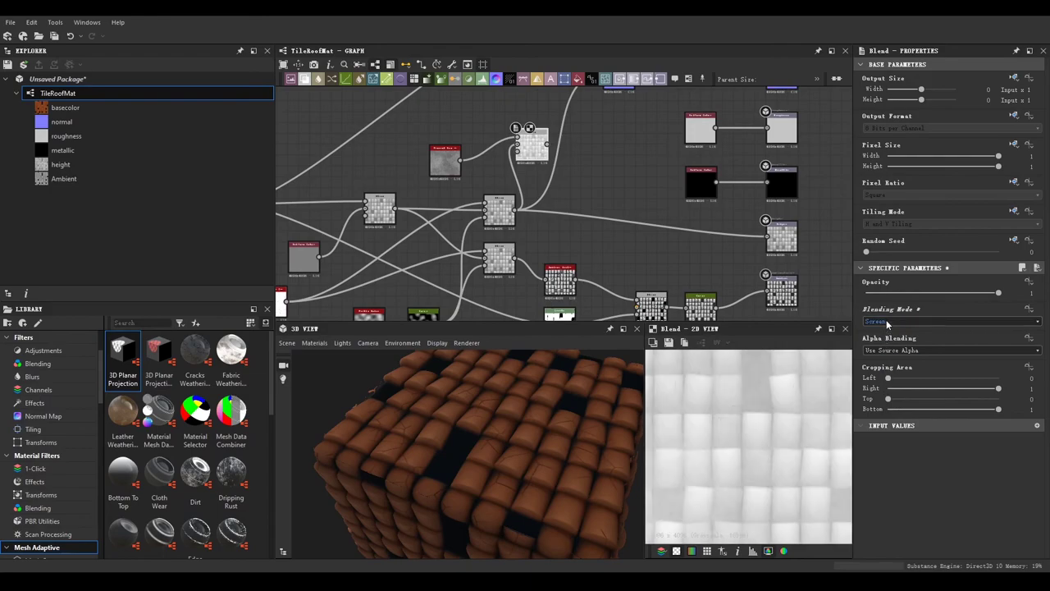
{"action": "key", "text": "Down"}
{"action": "key", "text": "Down"}
{"action": "left_click", "coordinate": [917, 321]}
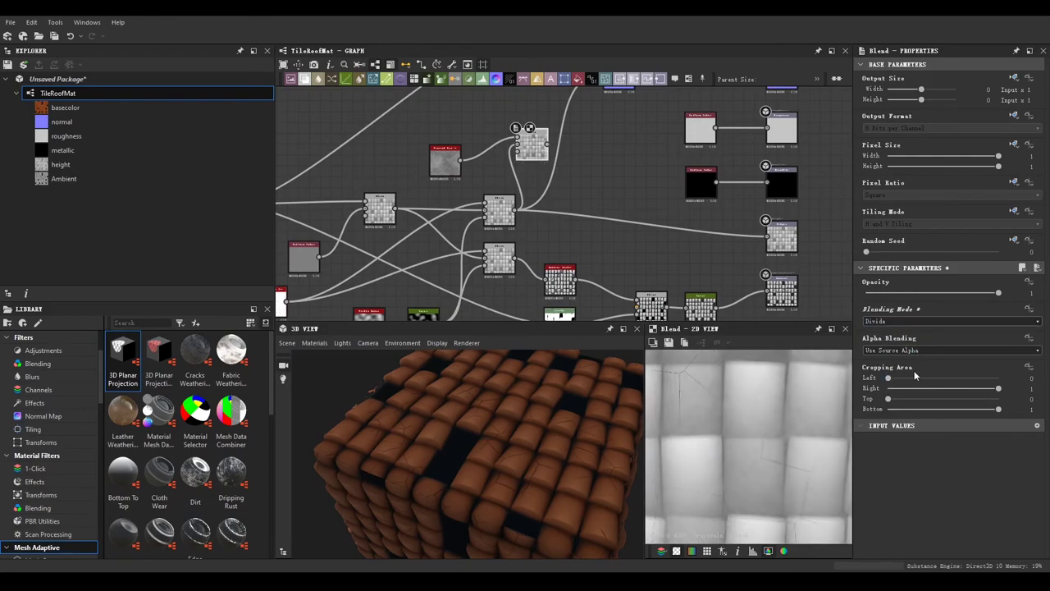
{"action": "key", "text": "Down"}
Step: Lower the fractal_sum_base noise Roughness to 0.83
{"action": "scroll", "coordinate": [603, 198], "scroll_direction": "down", "scroll_amount": 1}
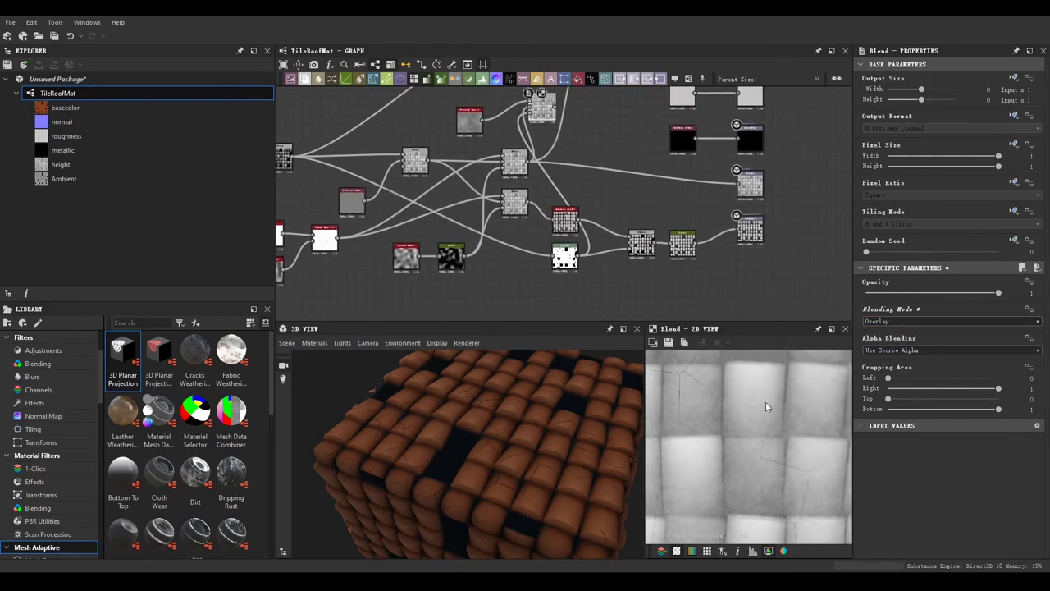
{"action": "scroll", "coordinate": [765, 405], "scroll_direction": "down", "scroll_amount": 2}
{"action": "scroll", "coordinate": [557, 239], "scroll_direction": "up", "scroll_amount": 2}
{"action": "mouse_move", "coordinate": [557, 239]}
{"action": "left_mouse_down"}
{"action": "mouse_move", "coordinate": [589, 183]}
{"action": "mouse_move", "coordinate": [574, 187]}
{"action": "left_mouse_up"}
{"action": "scroll", "coordinate": [526, 449], "scroll_direction": "up", "scroll_amount": 5}
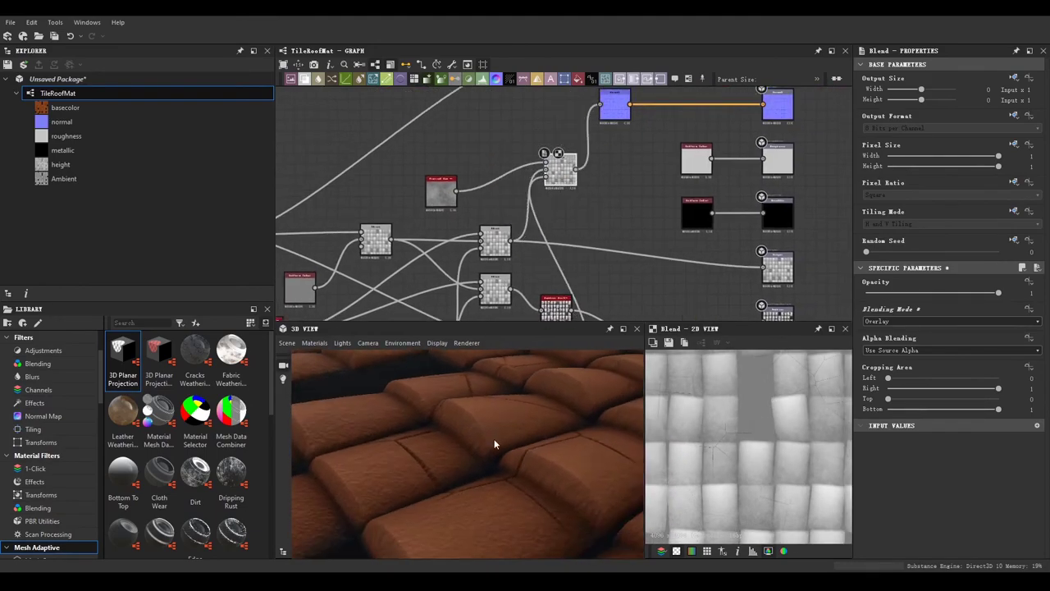
{"action": "left_click", "coordinate": [442, 192]}
{"action": "left_click", "coordinate": [905, 441]}
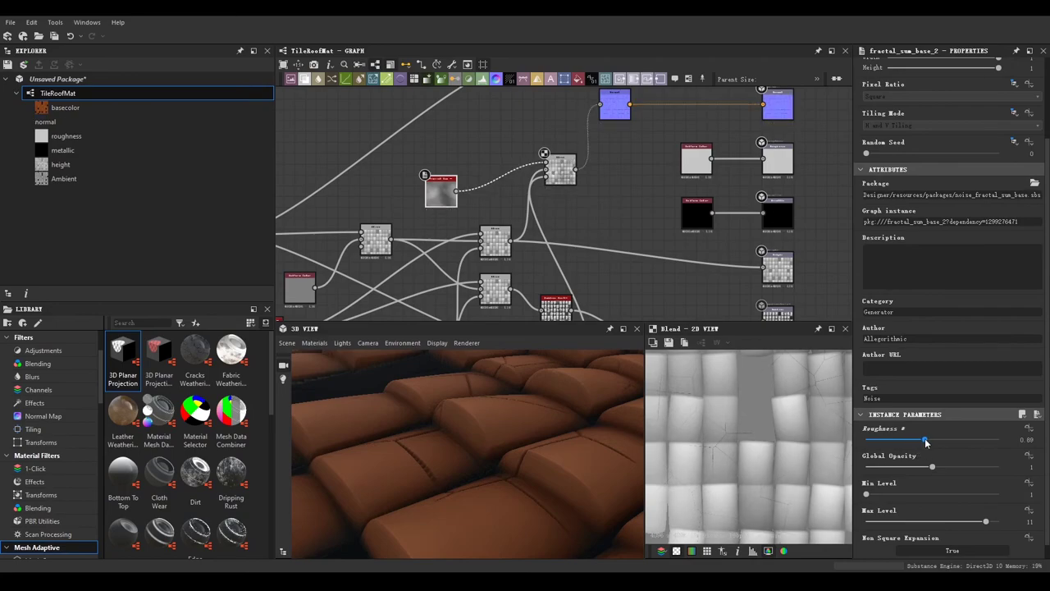
{"action": "left_click_drag", "start_coordinate": [925, 441], "coordinate": [920, 440]}
{"action": "scroll", "coordinate": [521, 519], "scroll_direction": "up", "scroll_amount": 3}
Step: Inspect the roof tiles on the cylinder preview, then select the package for saving
{"action": "mouse_move", "coordinate": [394, 483]}
{"action": "left_mouse_down"}
{"action": "mouse_move", "coordinate": [518, 427]}
{"action": "mouse_move", "coordinate": [533, 498]}
{"action": "mouse_move", "coordinate": [508, 413]}
{"action": "mouse_move", "coordinate": [485, 438]}
{"action": "mouse_move", "coordinate": [494, 452]}
{"action": "mouse_move", "coordinate": [450, 389]}
{"action": "mouse_move", "coordinate": [511, 447]}
{"action": "mouse_move", "coordinate": [511, 487]}
{"action": "mouse_move", "coordinate": [507, 423]}
{"action": "mouse_move", "coordinate": [544, 437]}
{"action": "mouse_move", "coordinate": [425, 478]}
{"action": "mouse_move", "coordinate": [417, 504]}
{"action": "mouse_move", "coordinate": [556, 460]}
{"action": "mouse_move", "coordinate": [591, 427]}
{"action": "left_mouse_up"}
{"action": "scroll", "coordinate": [695, 208], "scroll_direction": "down", "scroll_amount": 4}
{"action": "scroll", "coordinate": [696, 207], "scroll_direction": "down", "scroll_amount": 3}
{"action": "left_click_drag", "start_coordinate": [507, 320], "coordinate": [509, 257]}
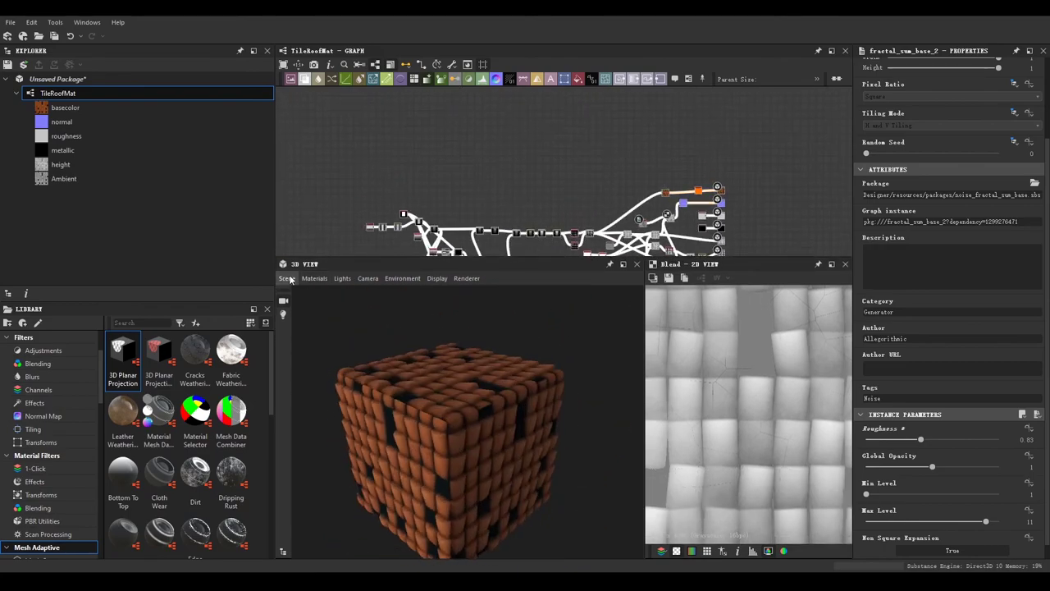
{"action": "mouse_move", "coordinate": [548, 363]}
{"action": "left_mouse_down"}
{"action": "mouse_move", "coordinate": [394, 375]}
{"action": "mouse_move", "coordinate": [509, 394]}
{"action": "left_mouse_up"}
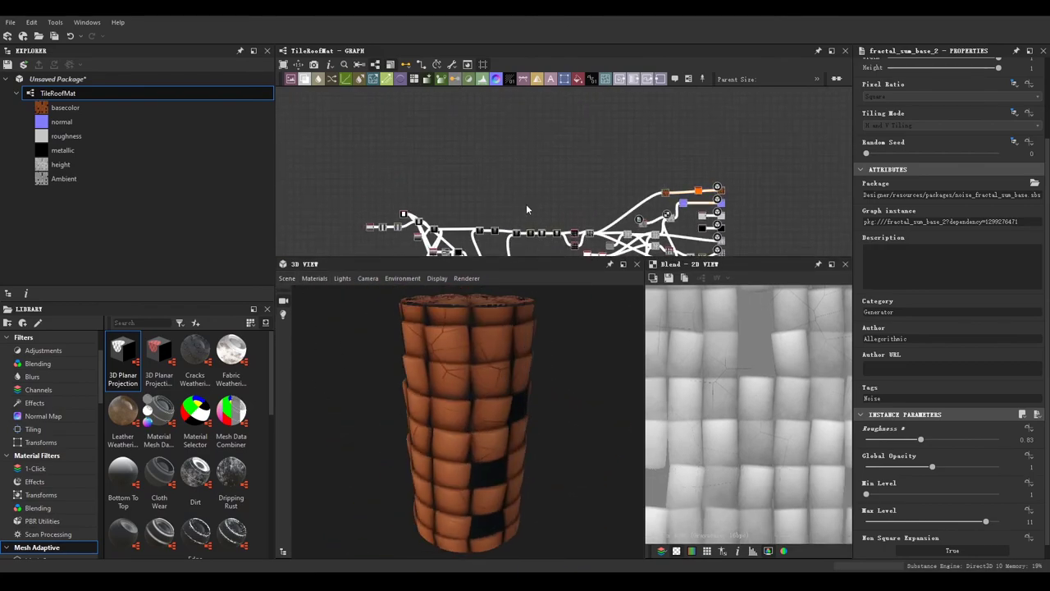
{"action": "scroll", "coordinate": [635, 224], "scroll_direction": "up", "scroll_amount": 3}
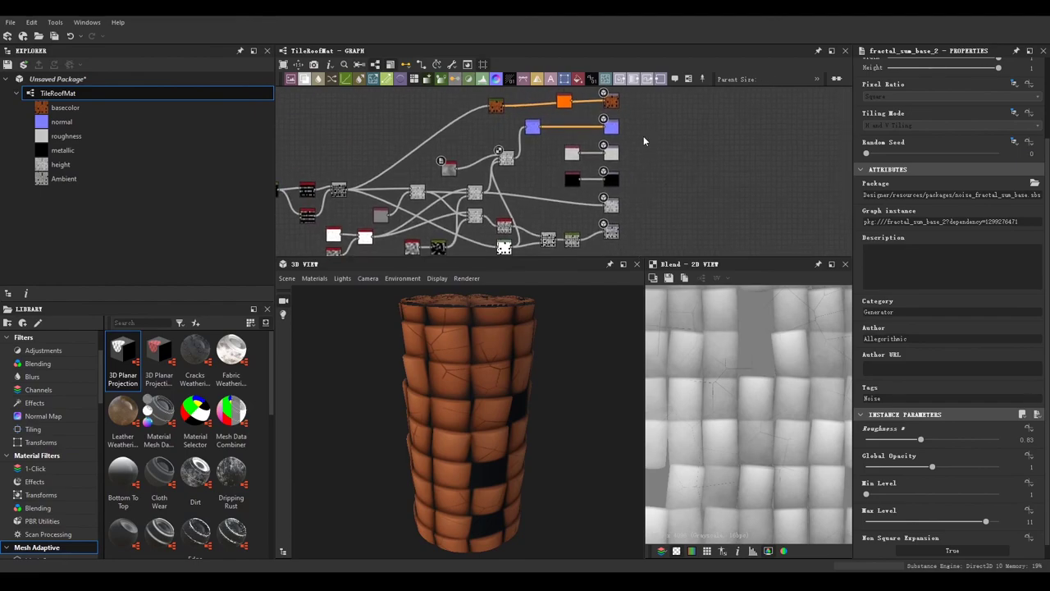
{"action": "left_click", "coordinate": [56, 78]}
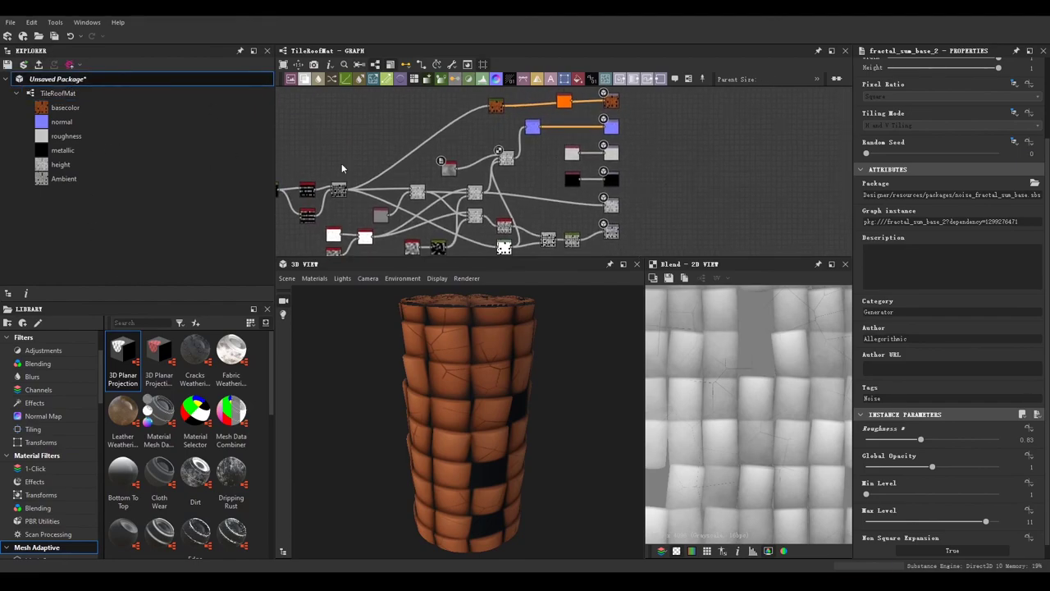